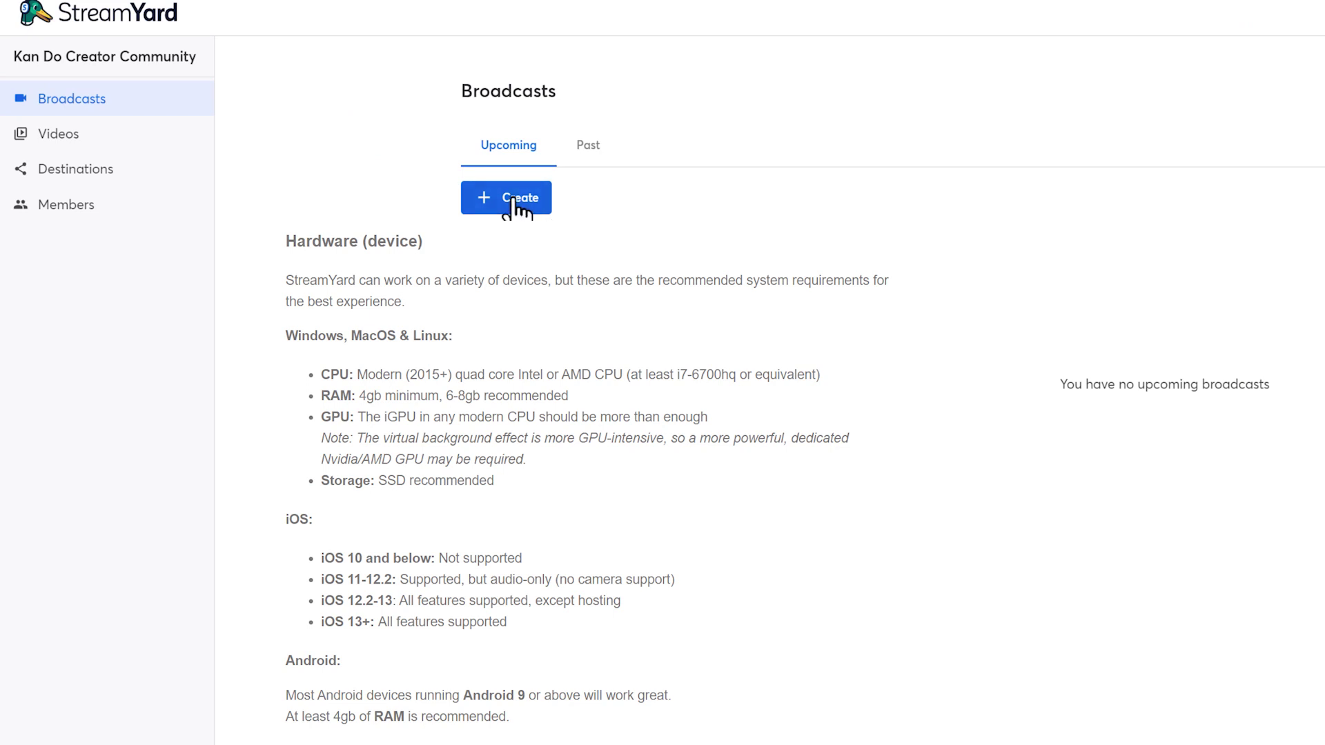
# - Look over past broadcasts, then return to the upcoming broadcasts list
pyautogui.click(514, 207)
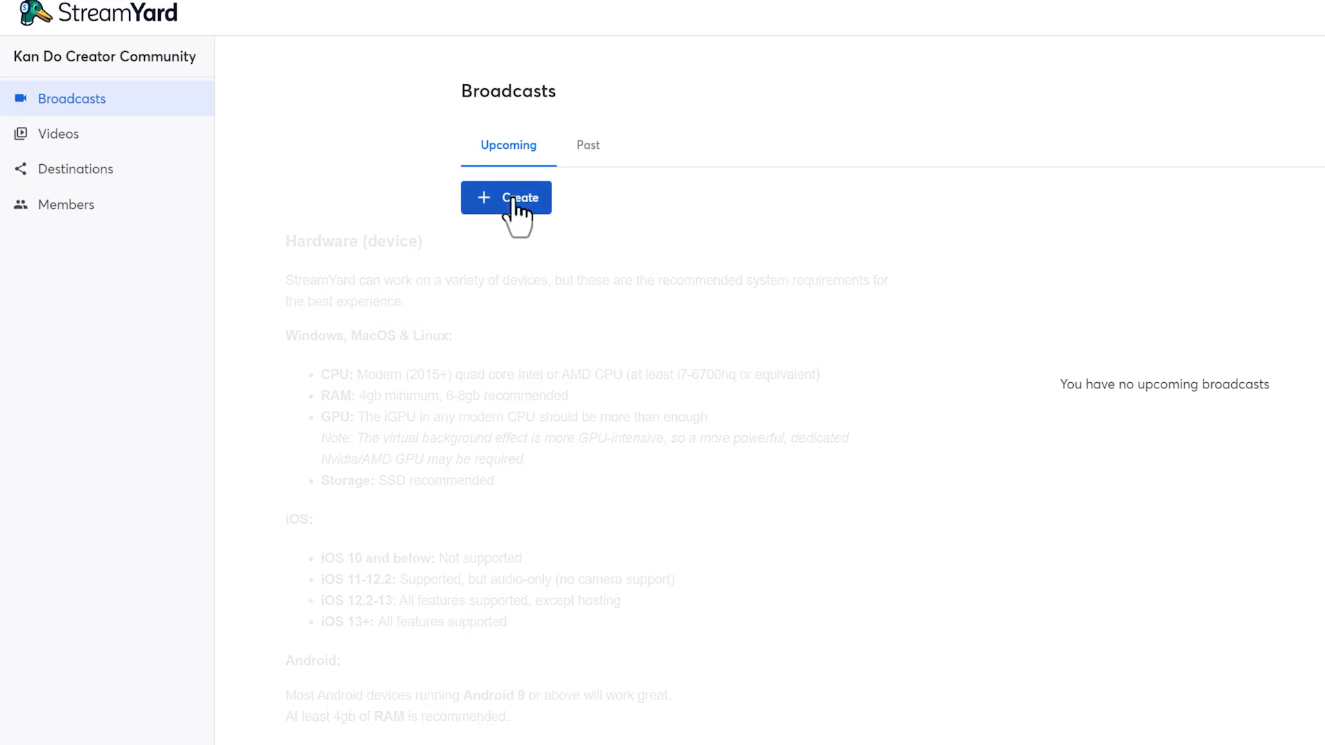
pyautogui.click(588, 157)
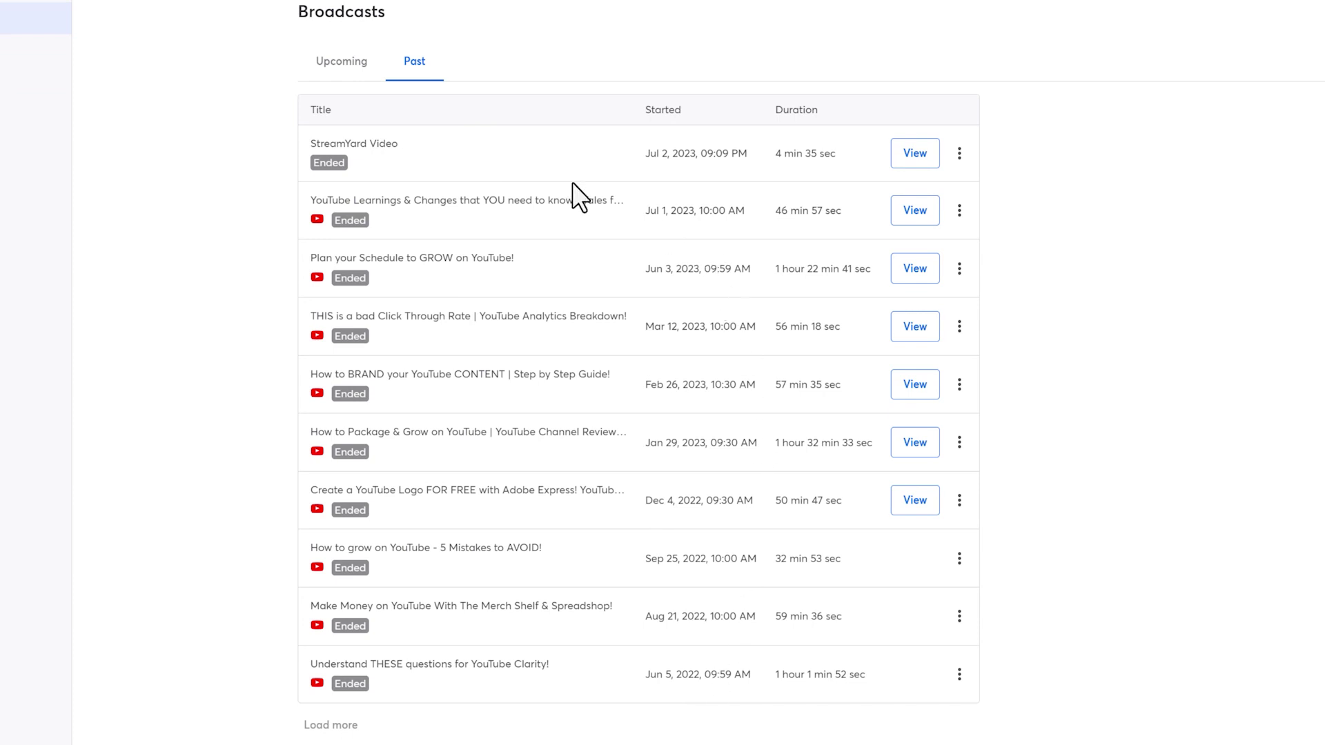
pyautogui.click(343, 73)
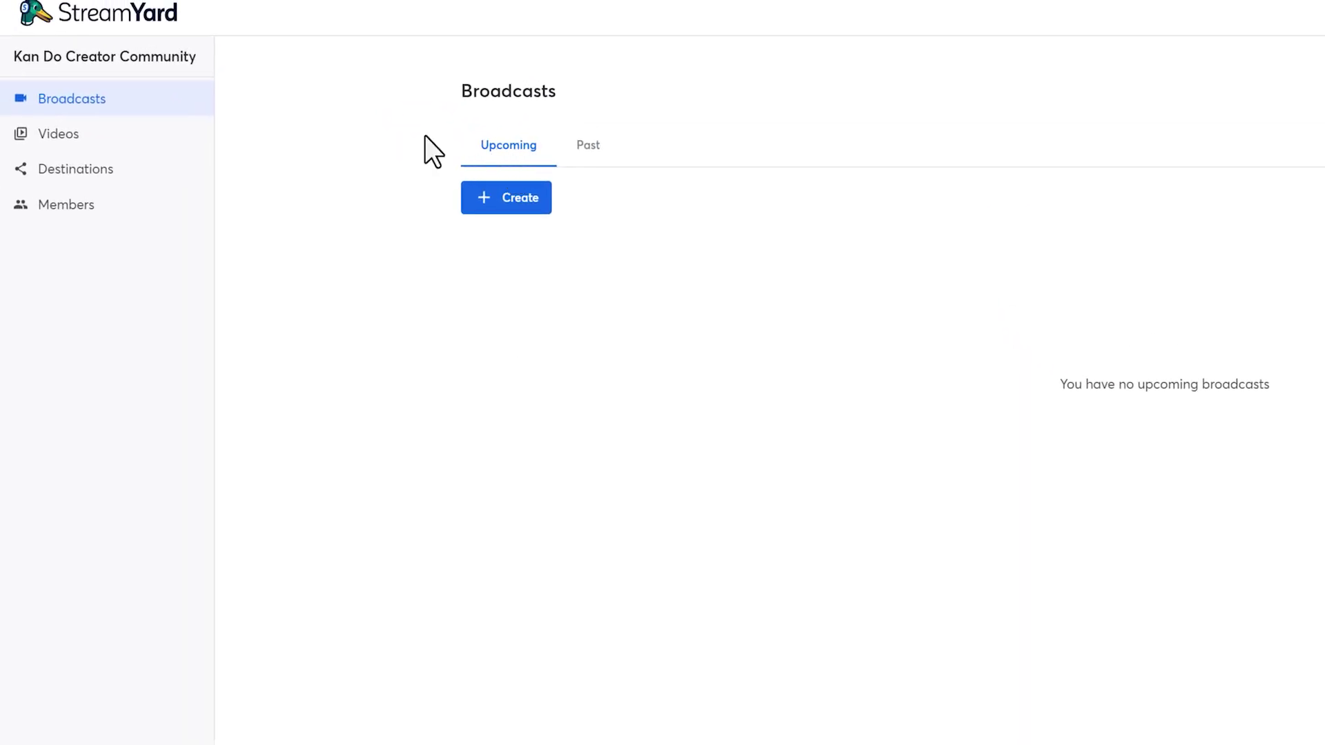
# - Select and deselect all seven recorded videos, then go to adding a new destination
pyautogui.click(143, 136)
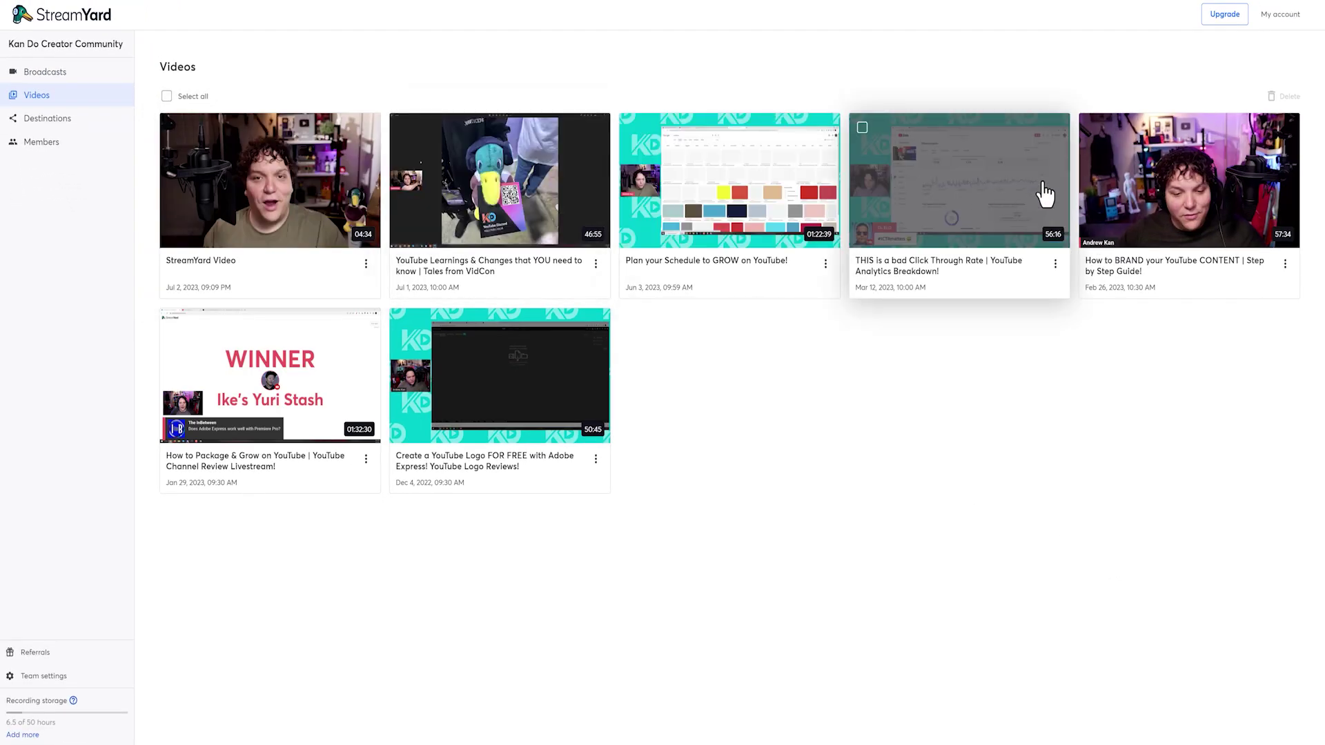
pyautogui.click(168, 96)
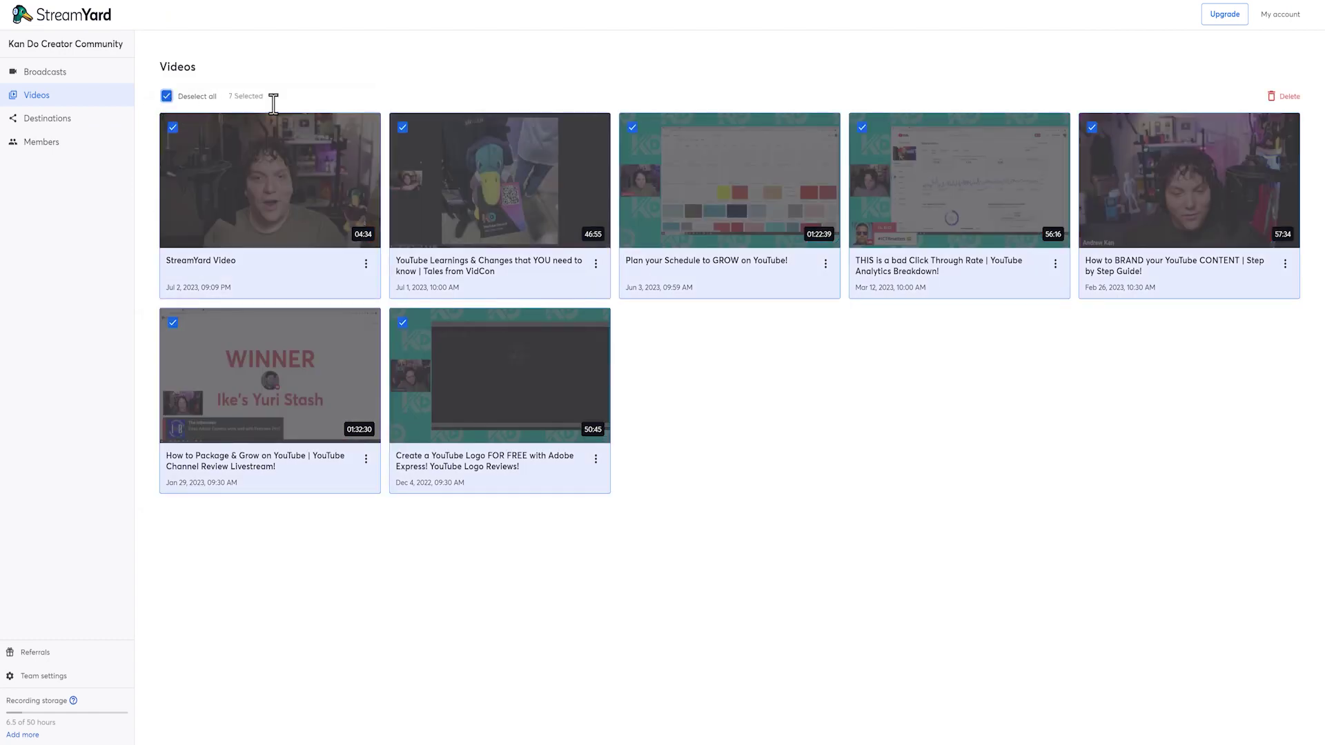
pyautogui.click(198, 100)
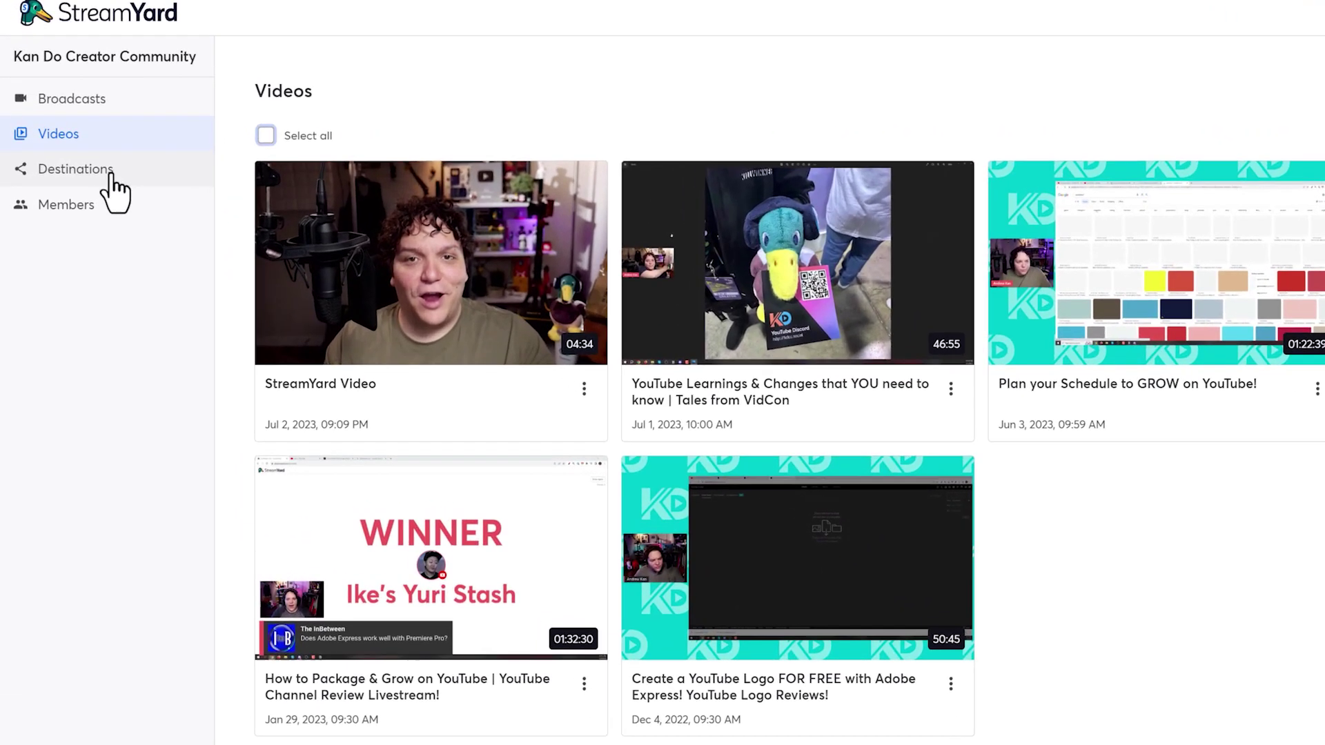
pyautogui.click(72, 121)
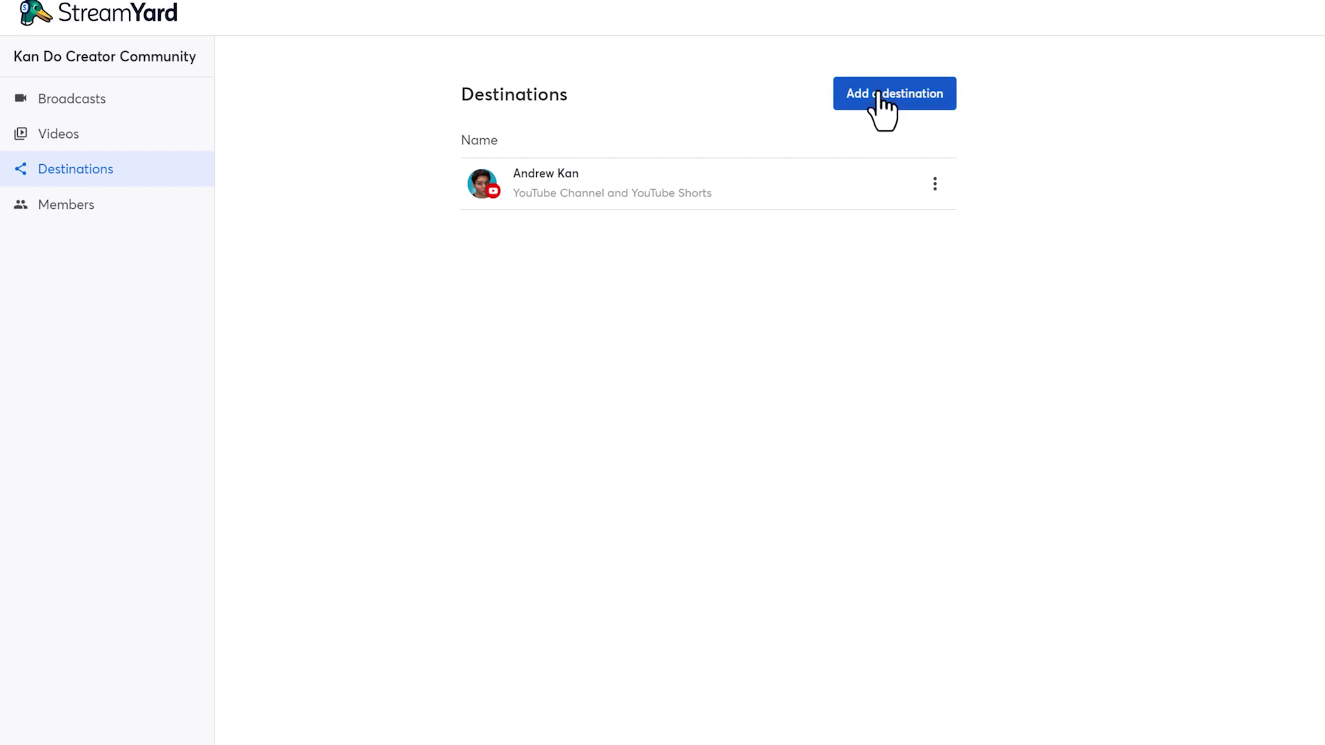
pyautogui.click(875, 95)
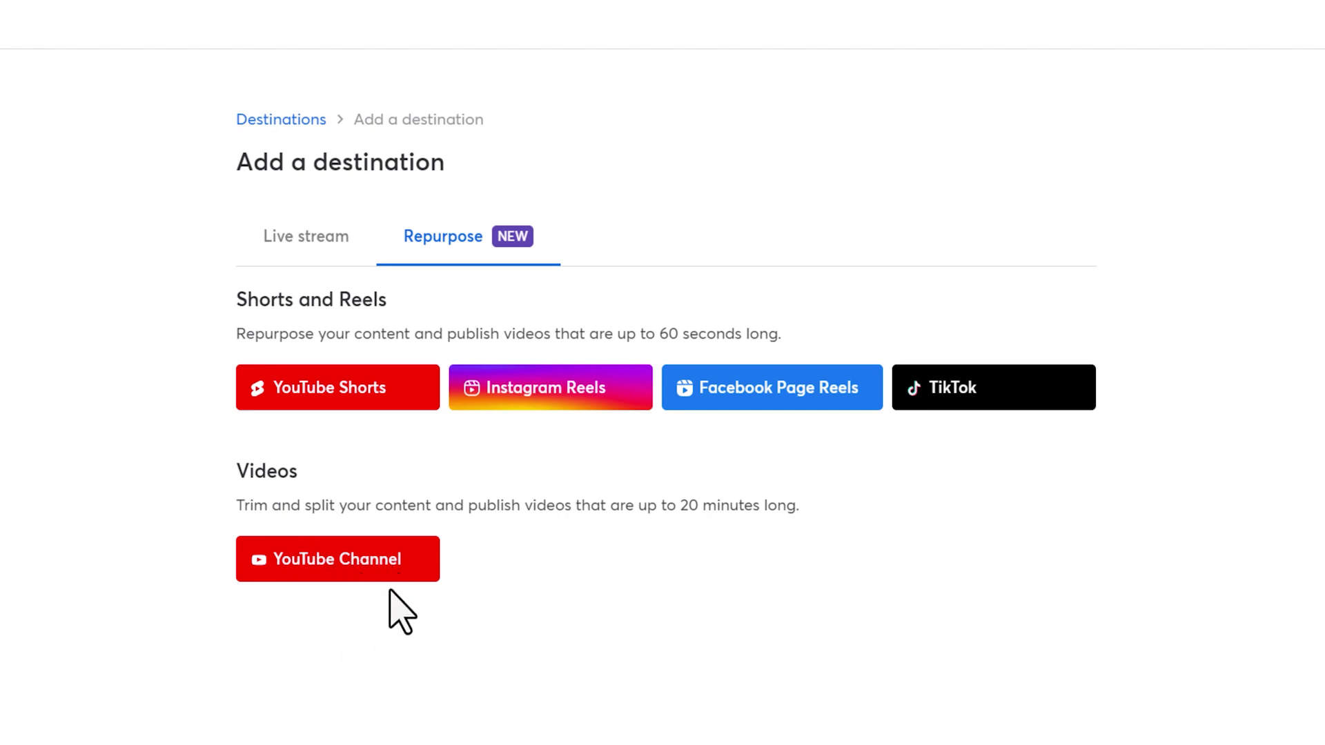
# - Check the live-stream platforms, go back to Destinations, and start creating a broadcast
pyautogui.click(328, 249)
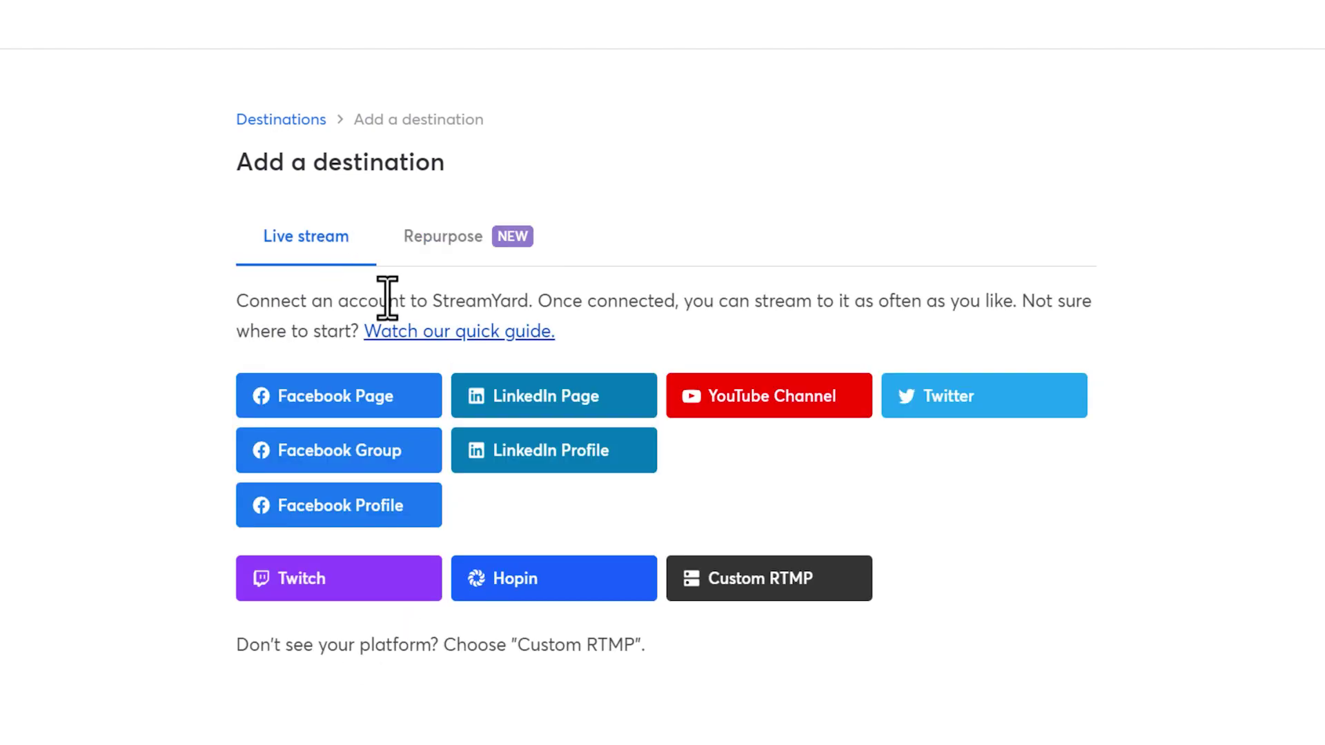
pyautogui.click(300, 120)
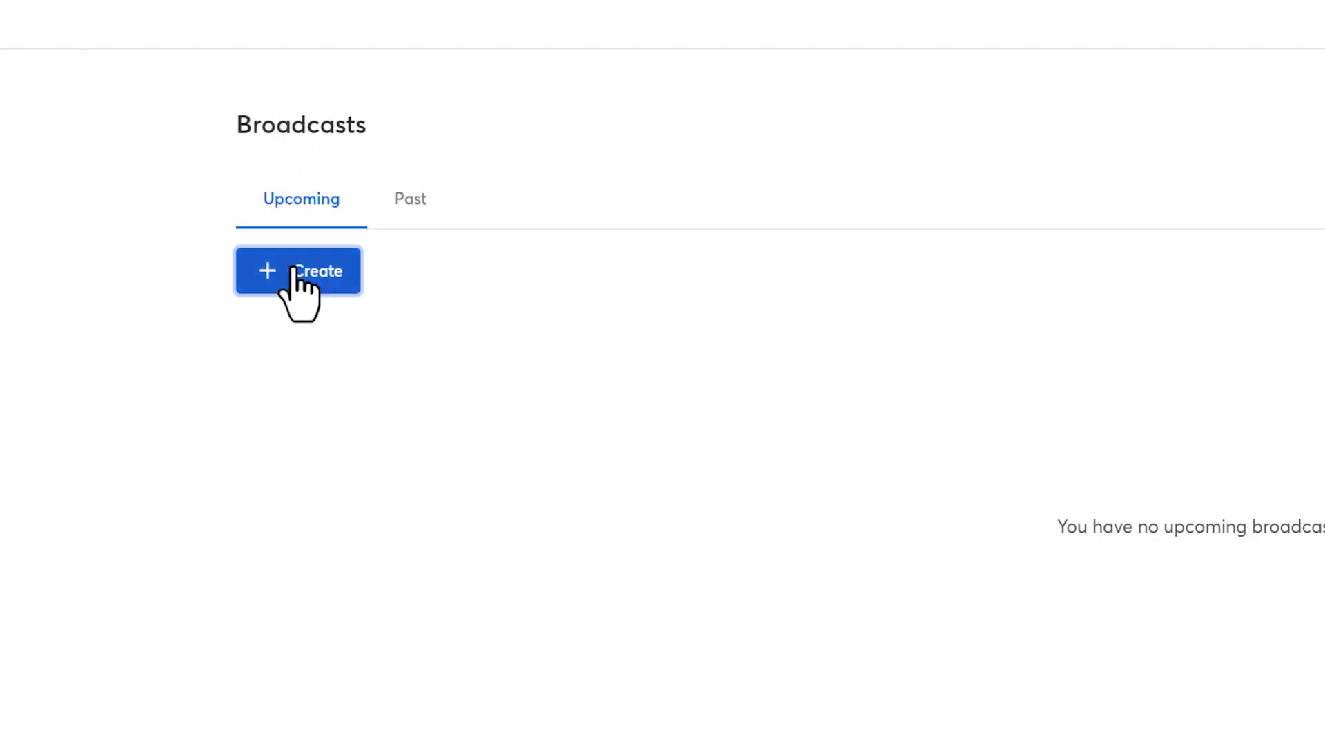
pyautogui.click(272, 267)
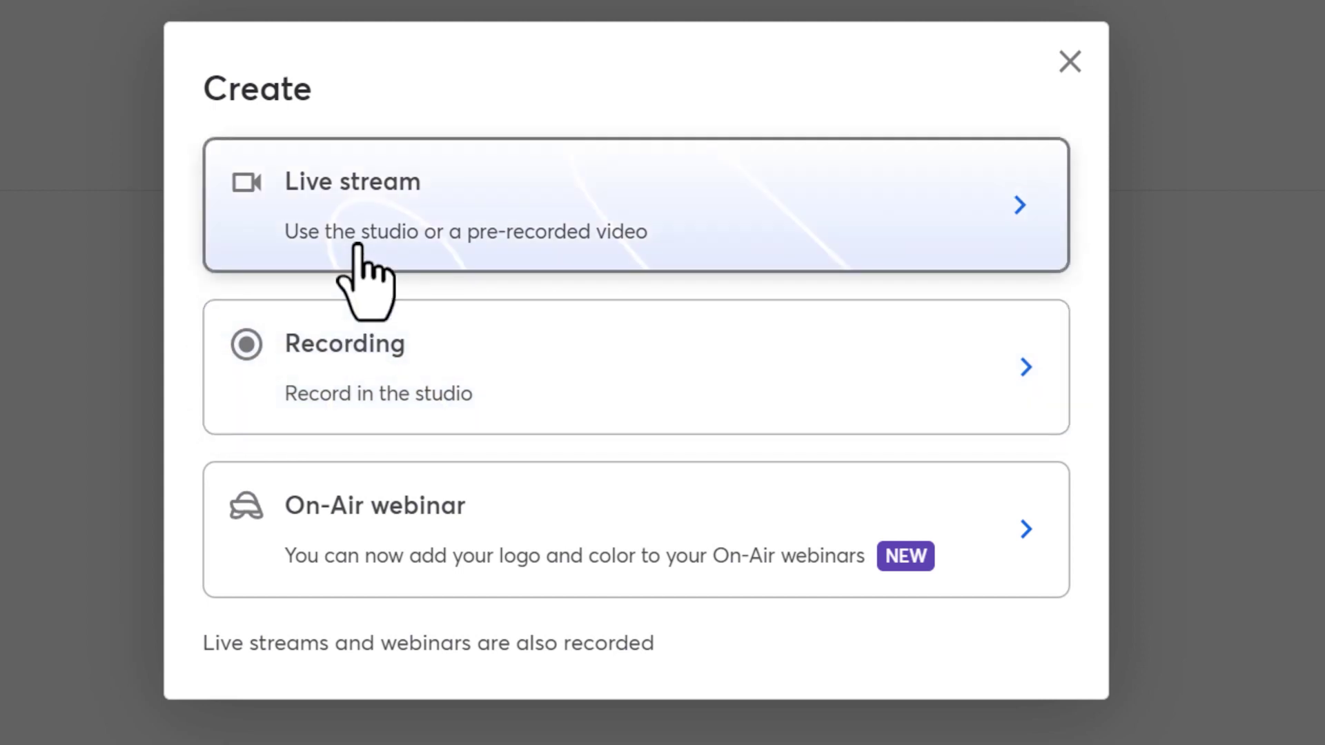
# - Start a Studio live stream to the existing YouTube channel and view other destination platforms
pyautogui.click(298, 262)
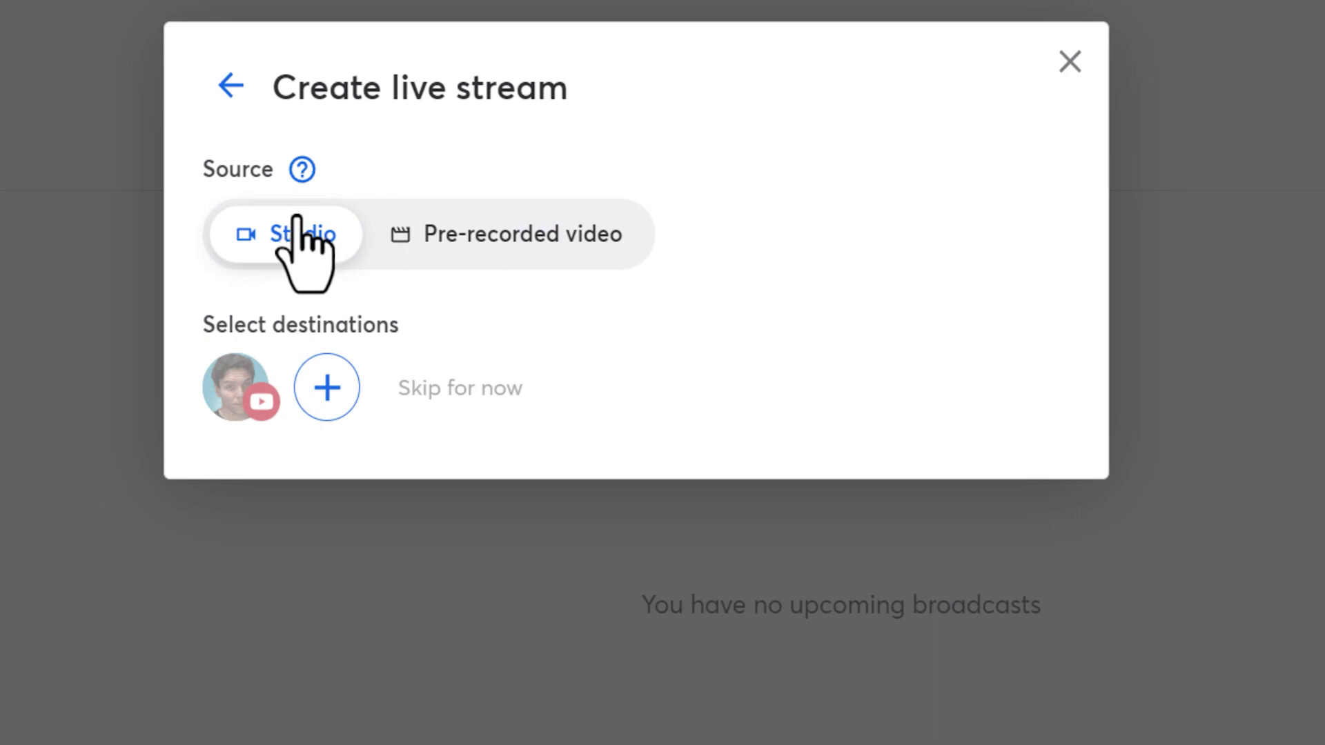
pyautogui.click(216, 419)
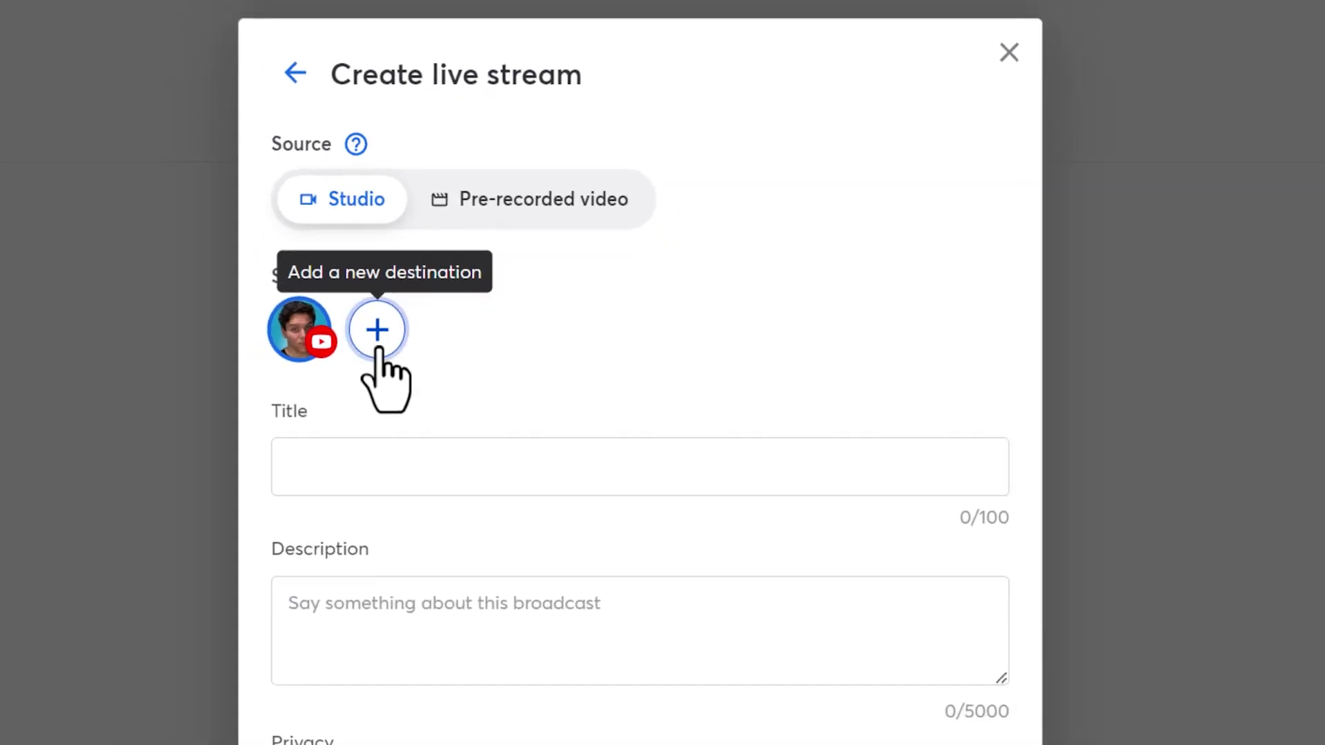
pyautogui.click(377, 346)
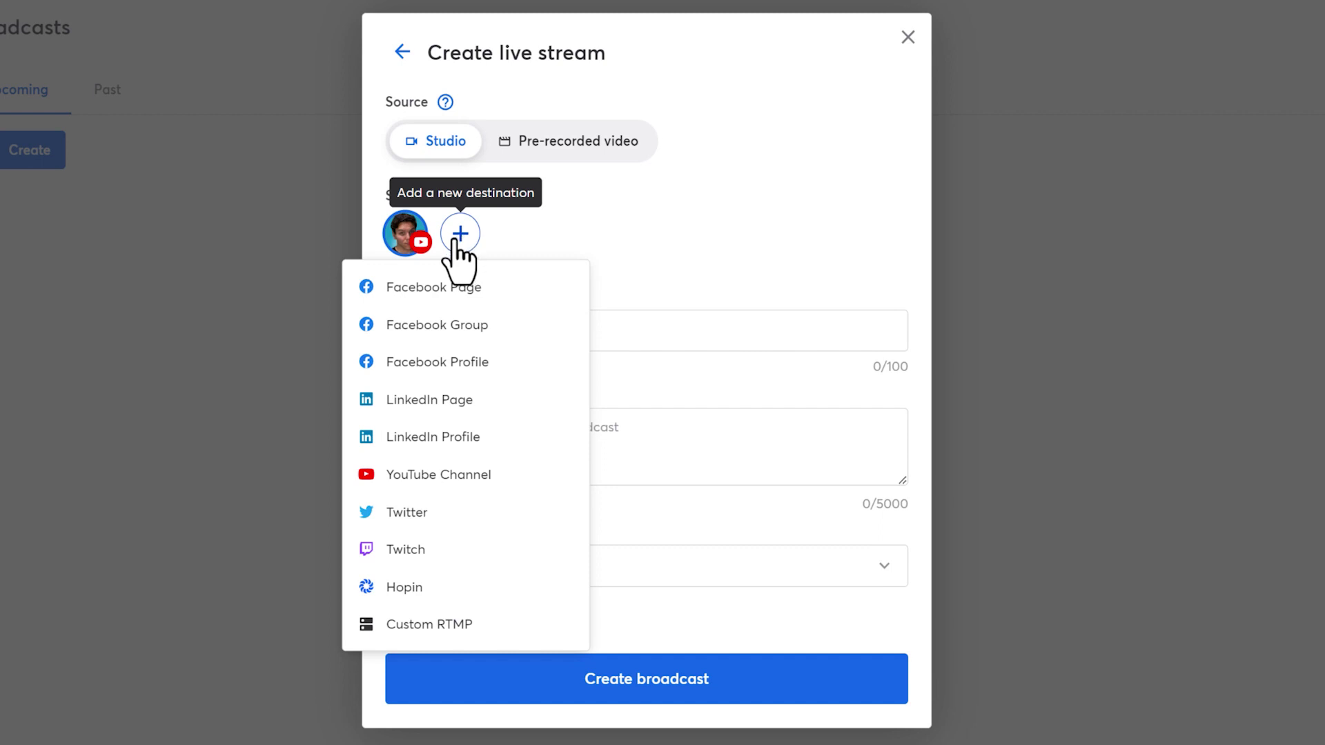
# - Create the private broadcast 'Test' with a description, scheduled for today at 11:35 PM
pyautogui.click(639, 320)
pyautogui.write('Test')
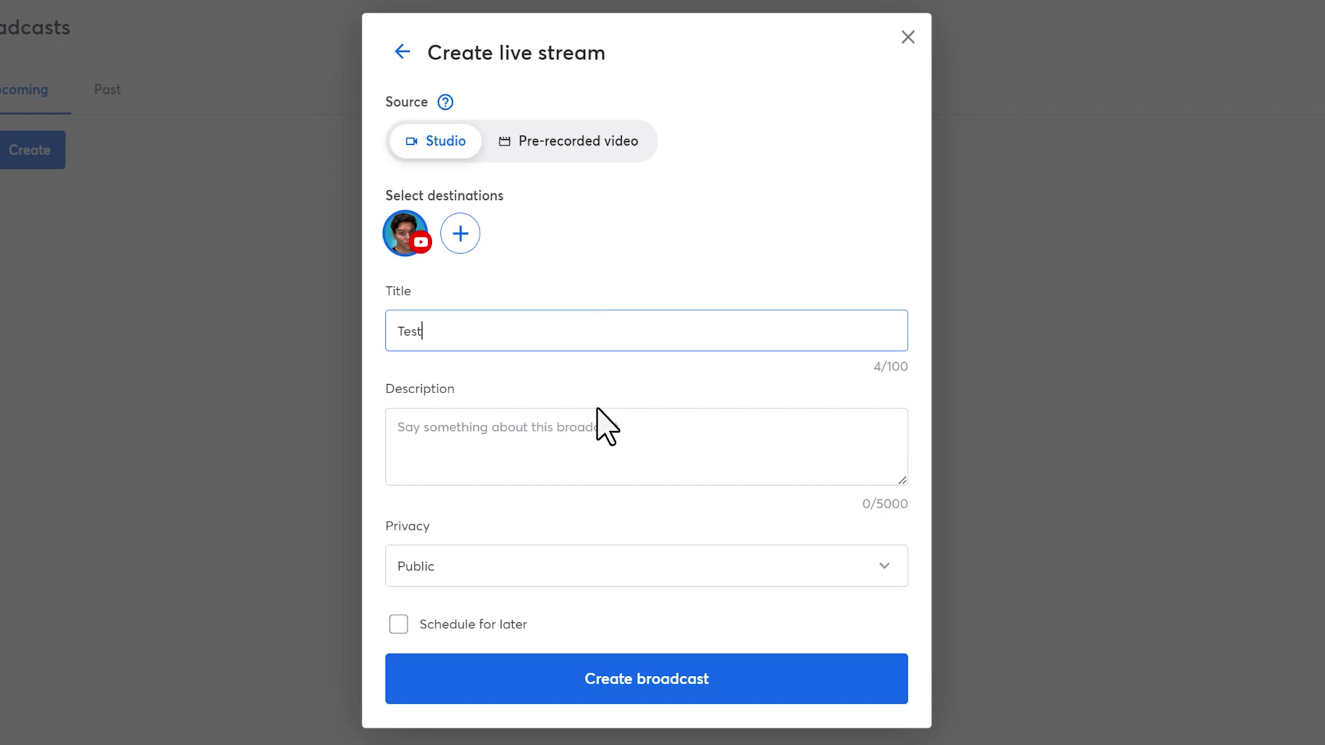
pyautogui.click(589, 441)
pyautogui.write('TEs')
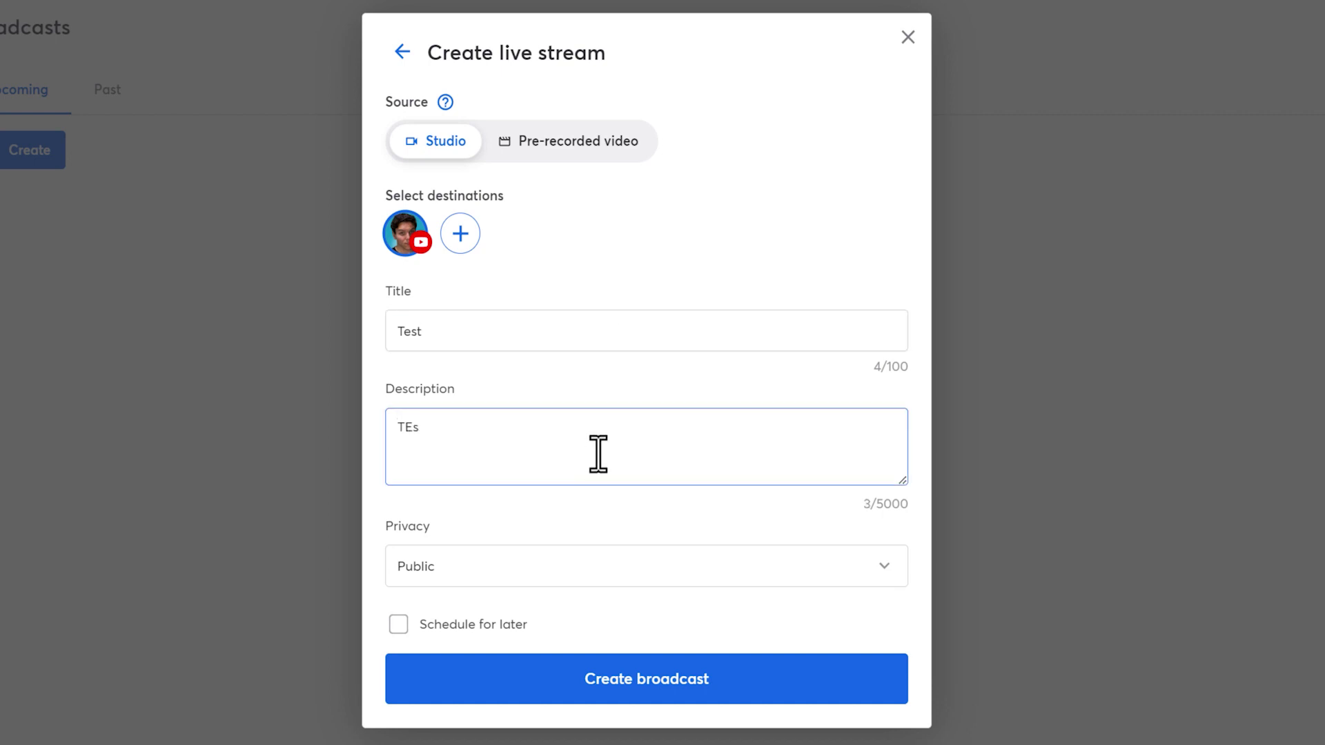
pyautogui.click(548, 569)
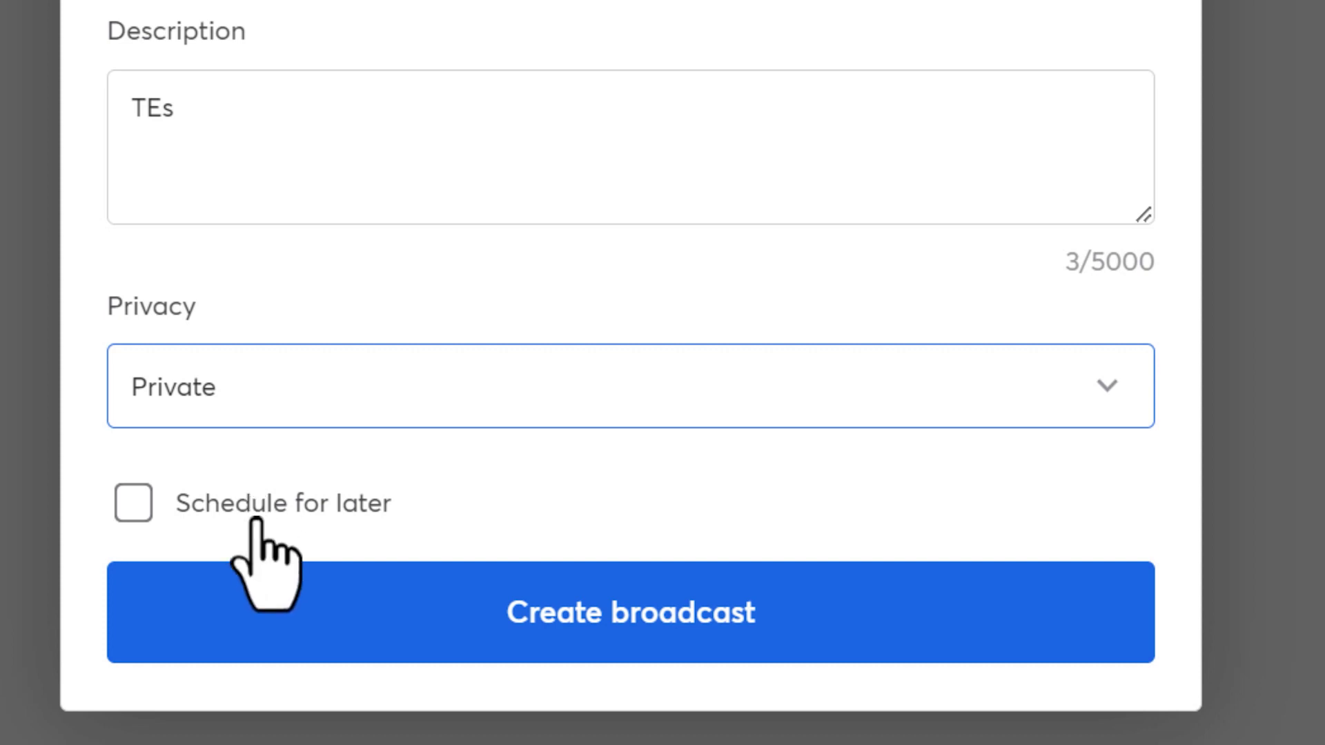
pyautogui.click(255, 504)
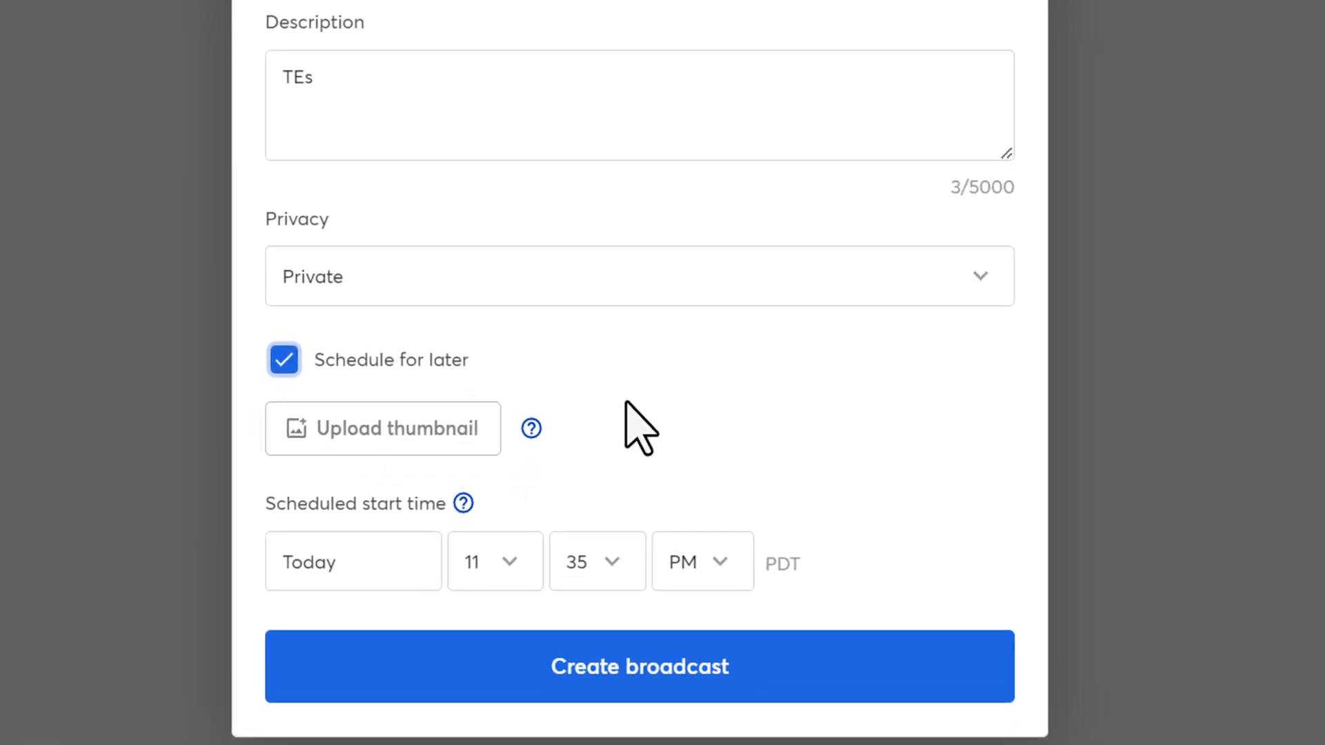
pyautogui.click(382, 560)
pyautogui.click(601, 356)
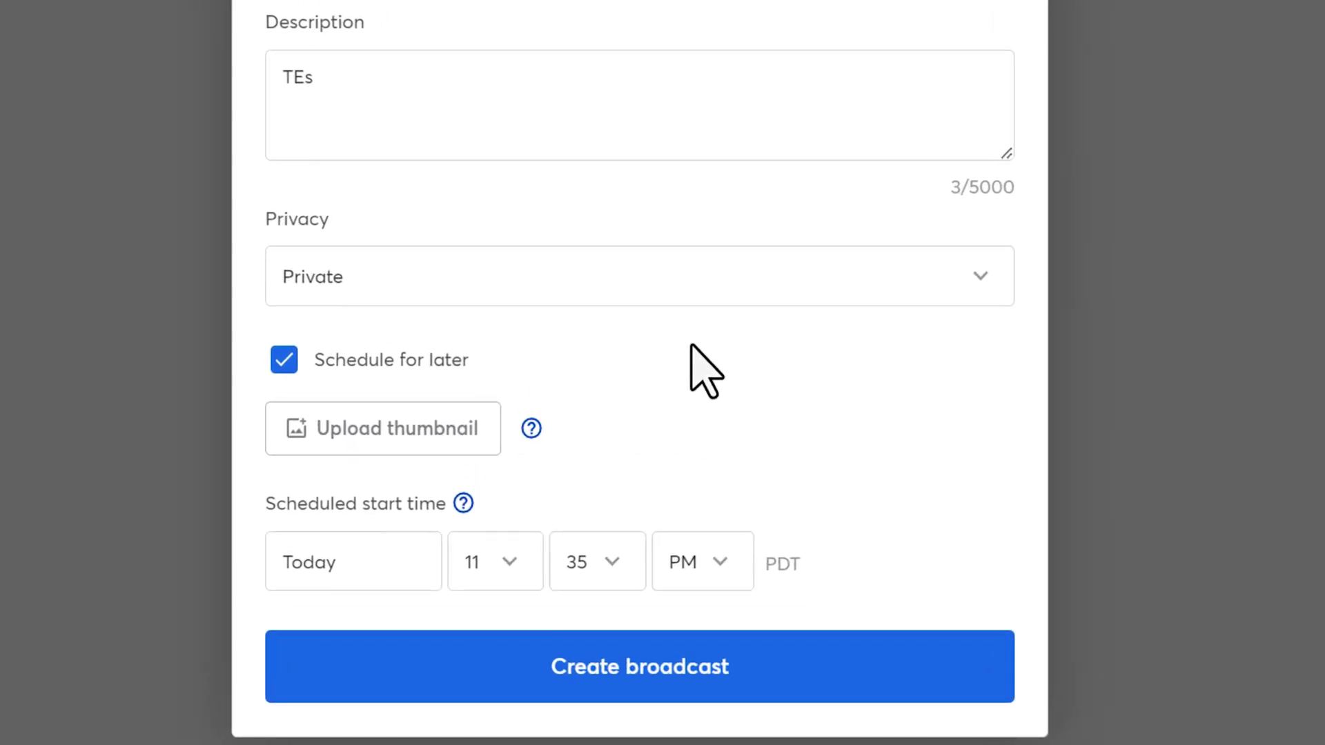
pyautogui.click(720, 686)
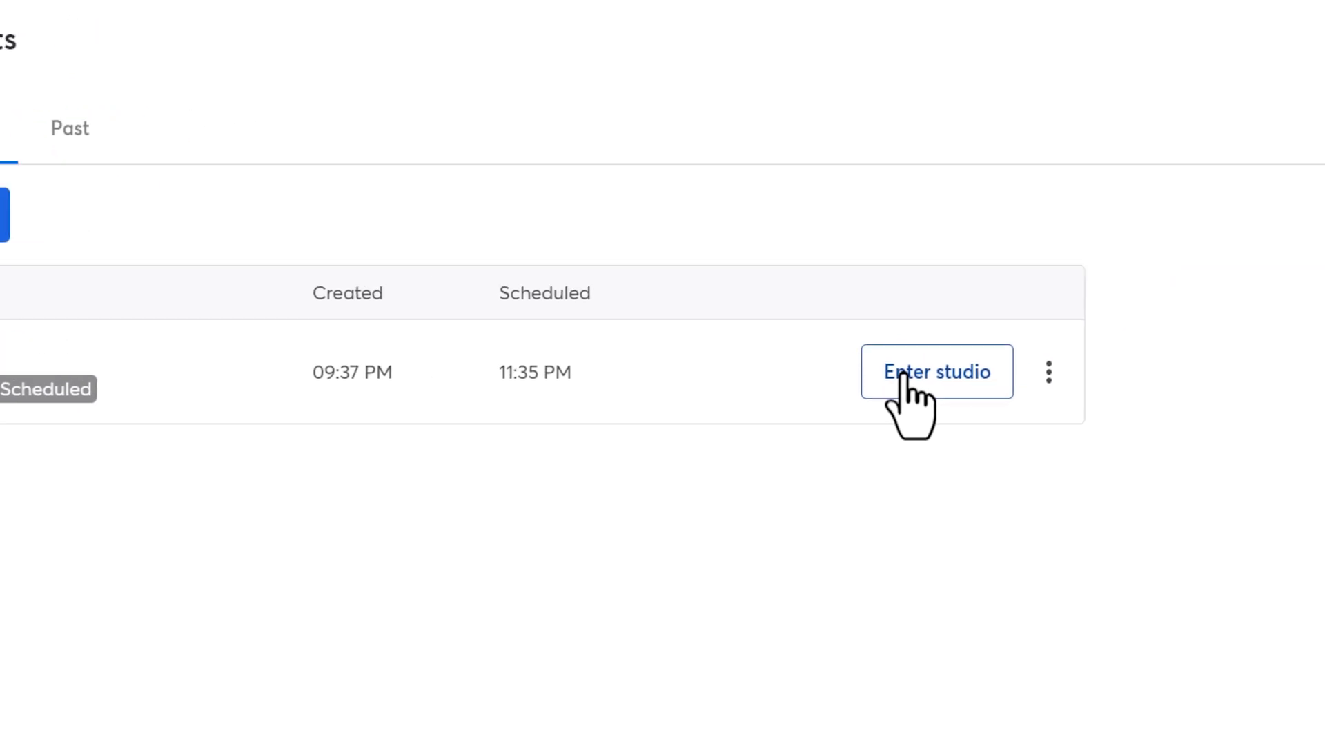
# - Enter the camera and mic check, then toggle mute and camera off and back on
pyautogui.click(1095, 355)
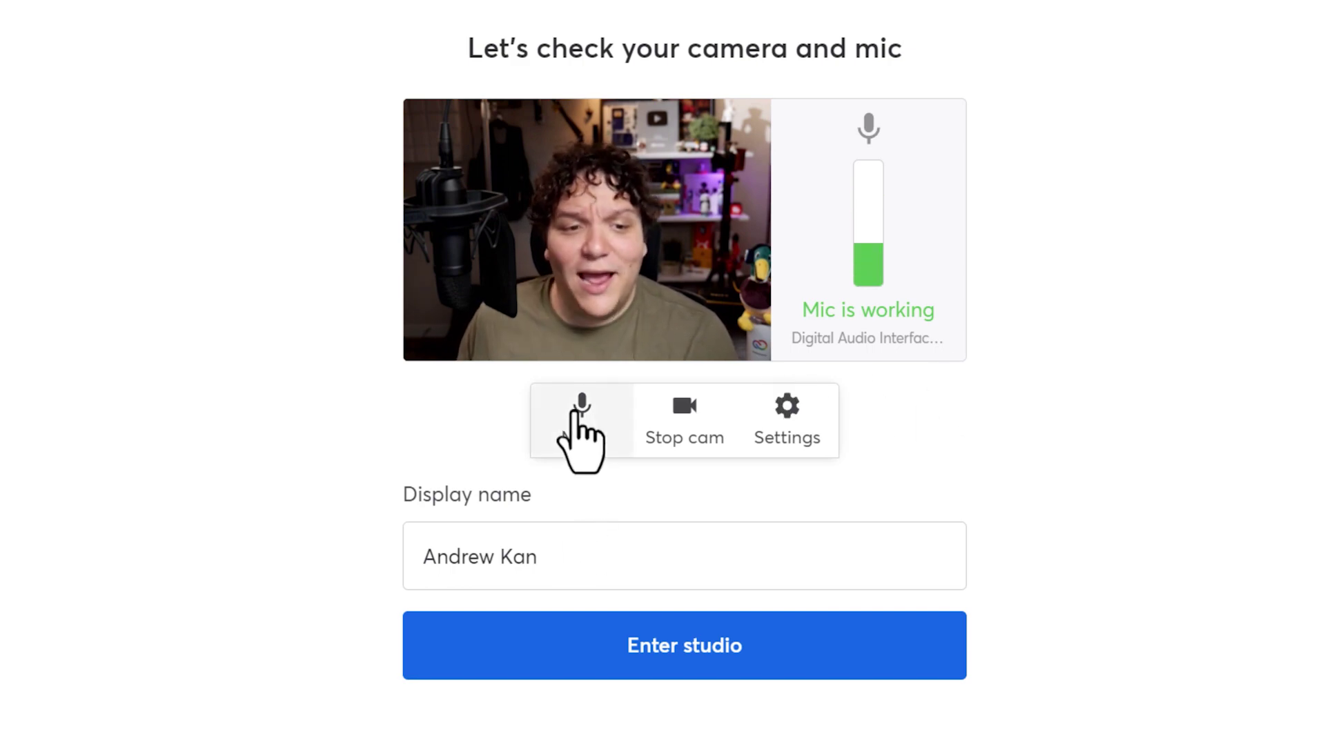
pyautogui.click(582, 420)
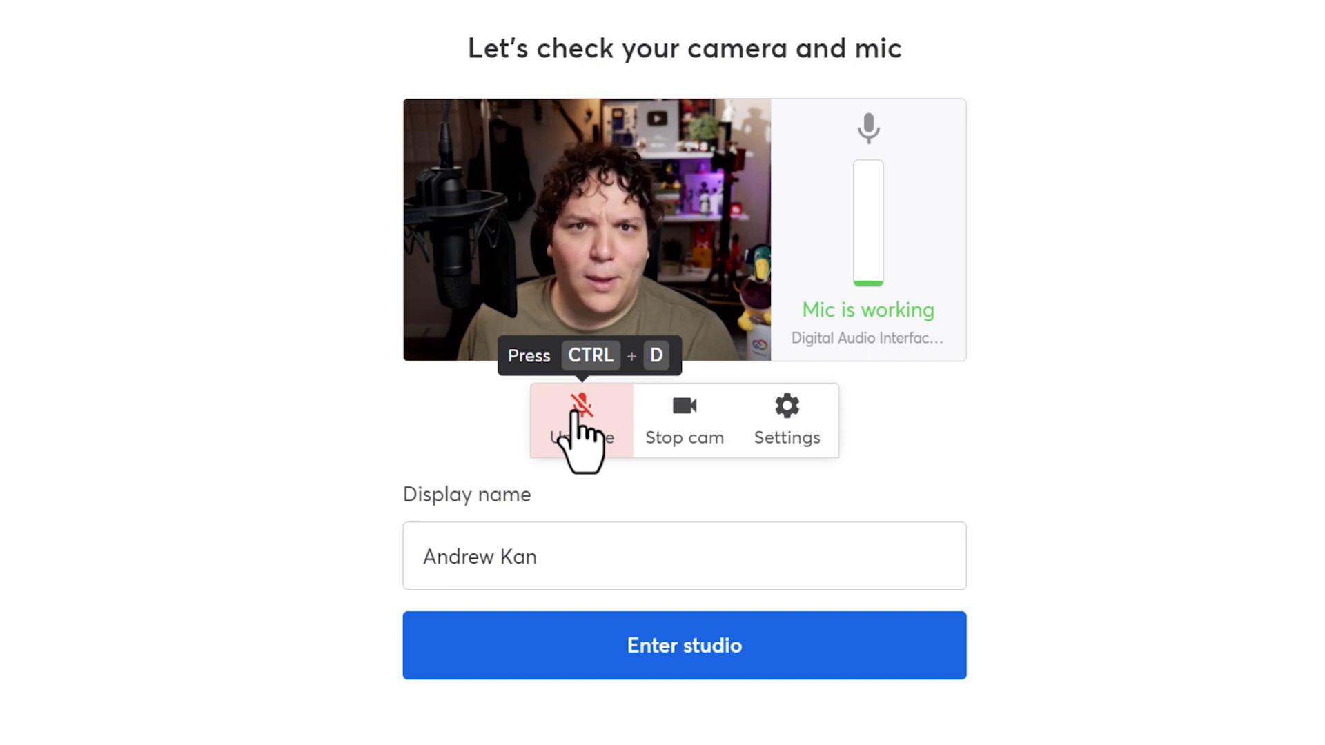
pyautogui.click(581, 419)
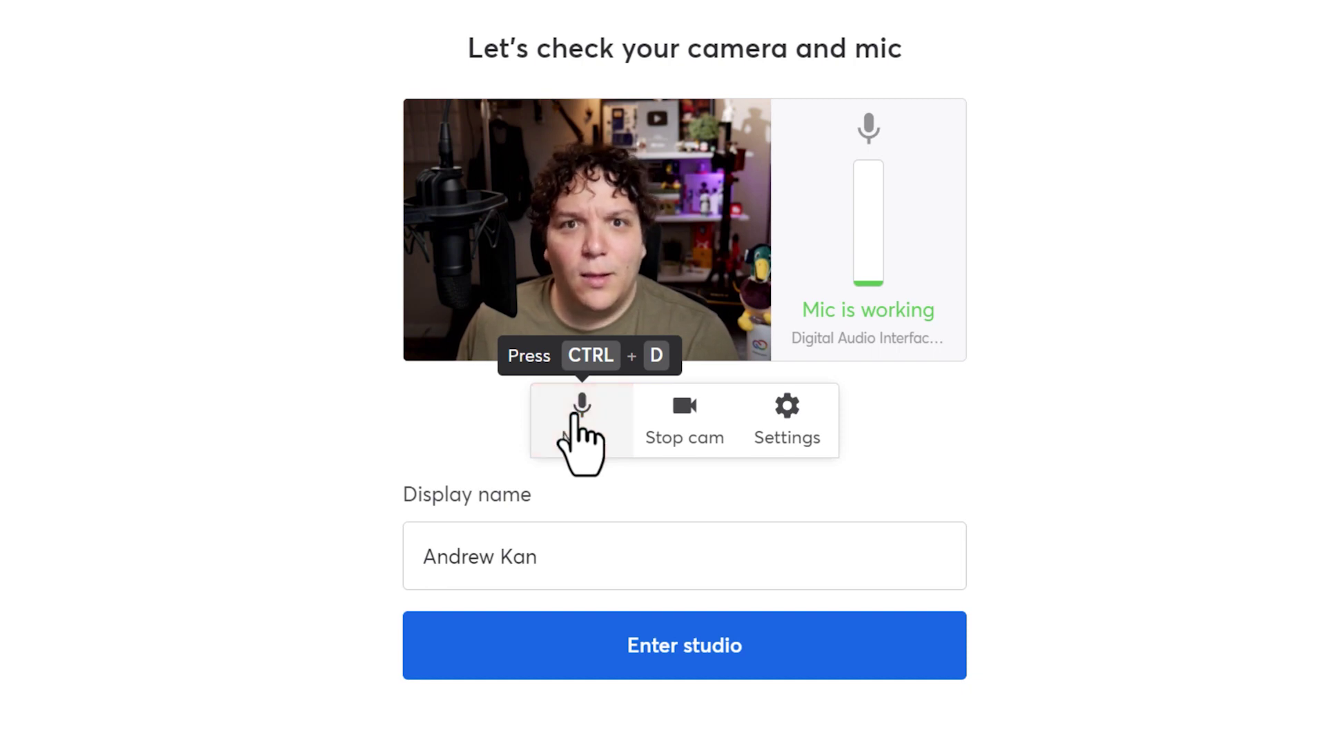
pyautogui.click(700, 432)
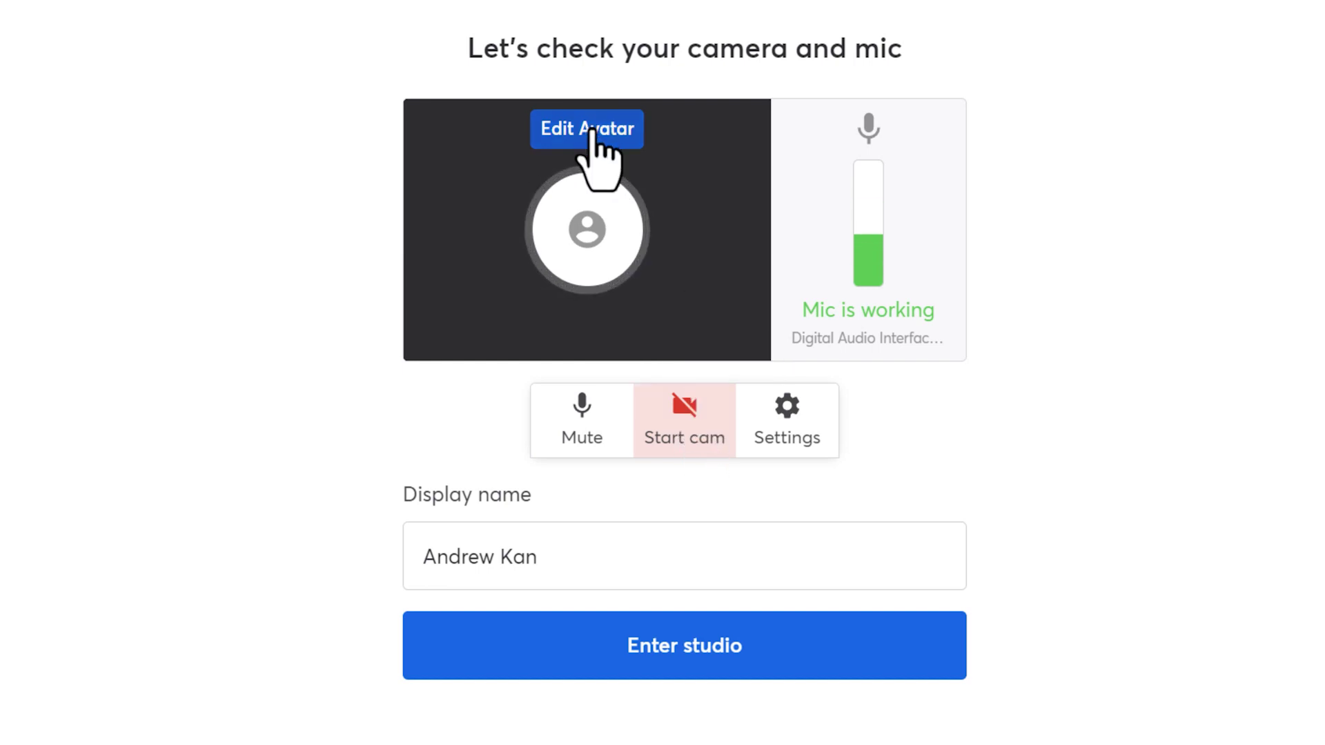
pyautogui.click(690, 451)
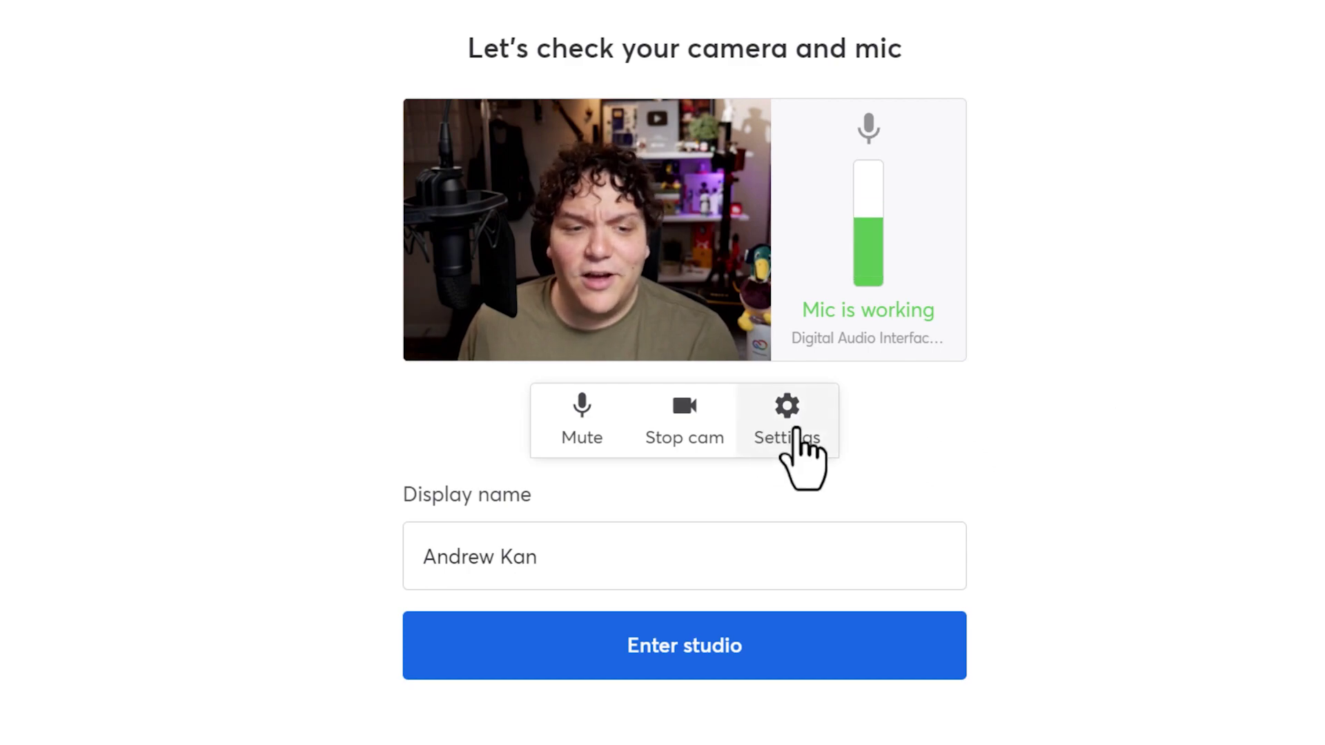
pyautogui.click(791, 435)
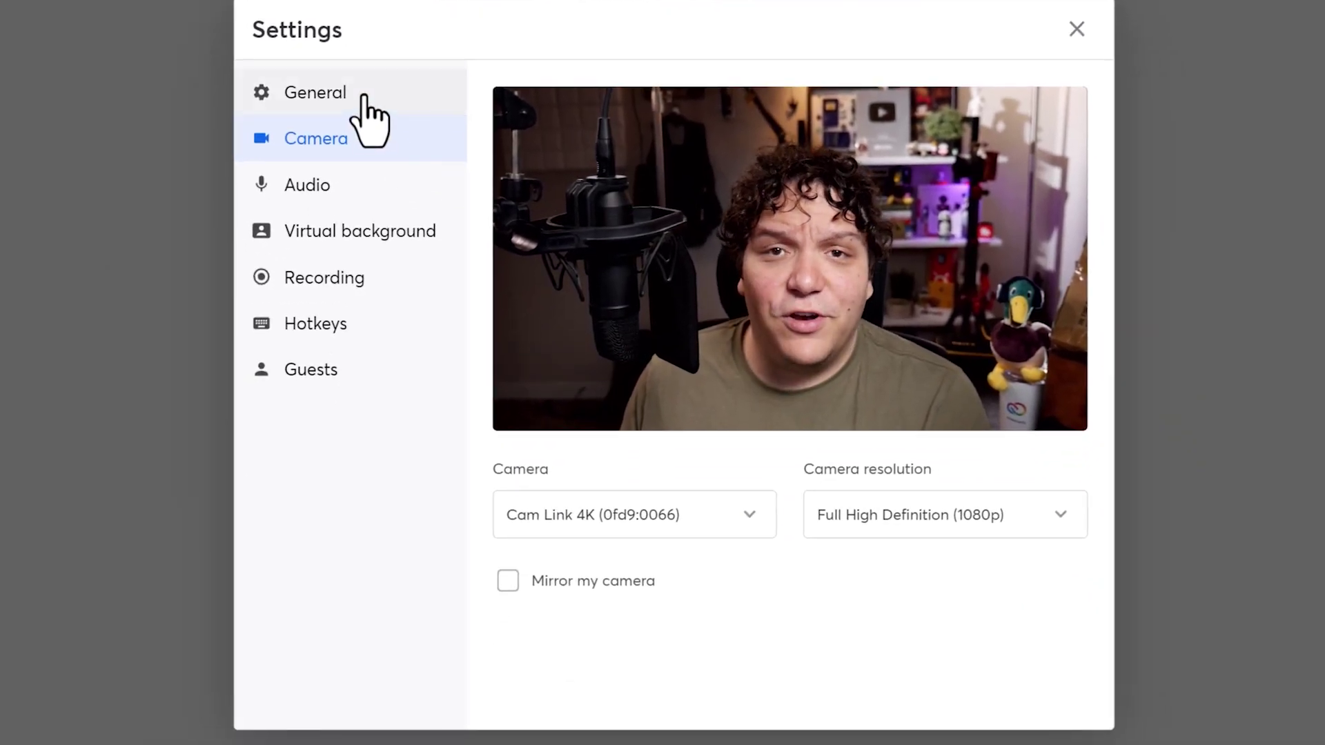
# - Keep broadcast quality at 1080p Full HD and review the available cameras
pyautogui.click(371, 110)
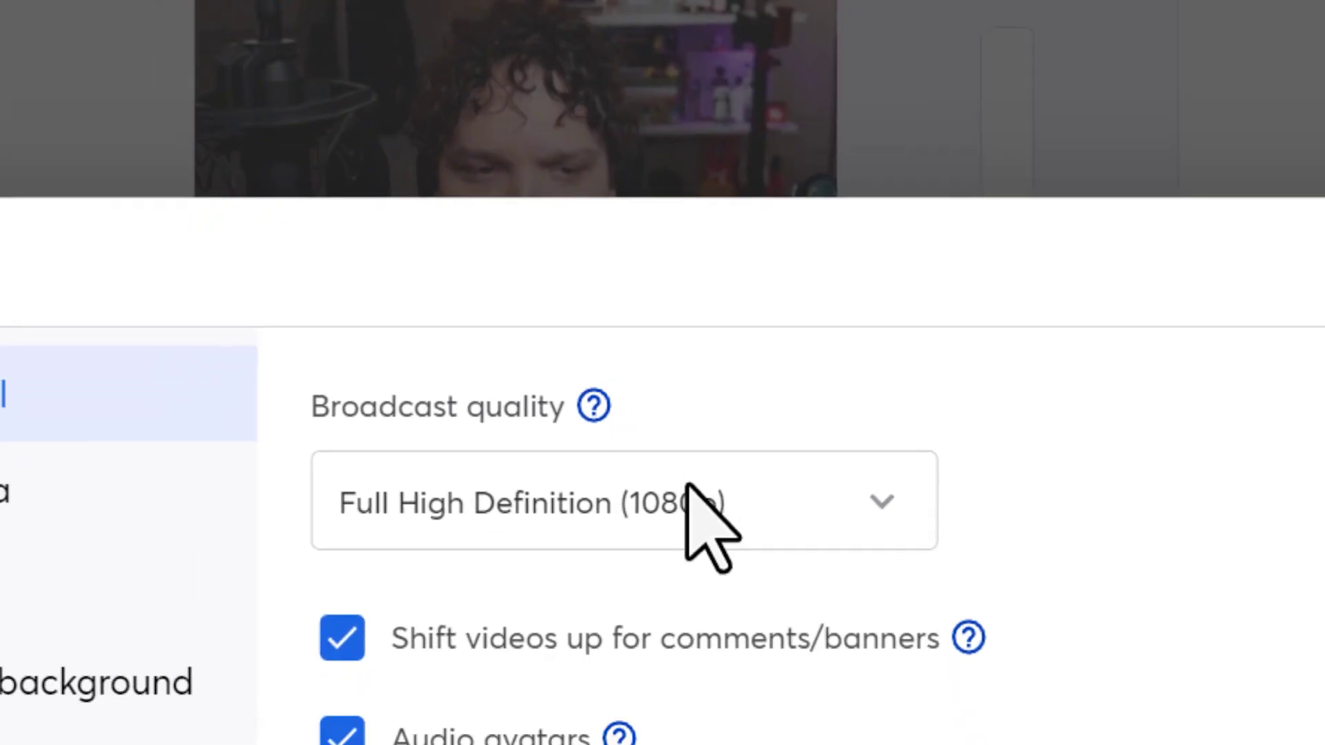
pyautogui.click(680, 145)
pyautogui.click(680, 139)
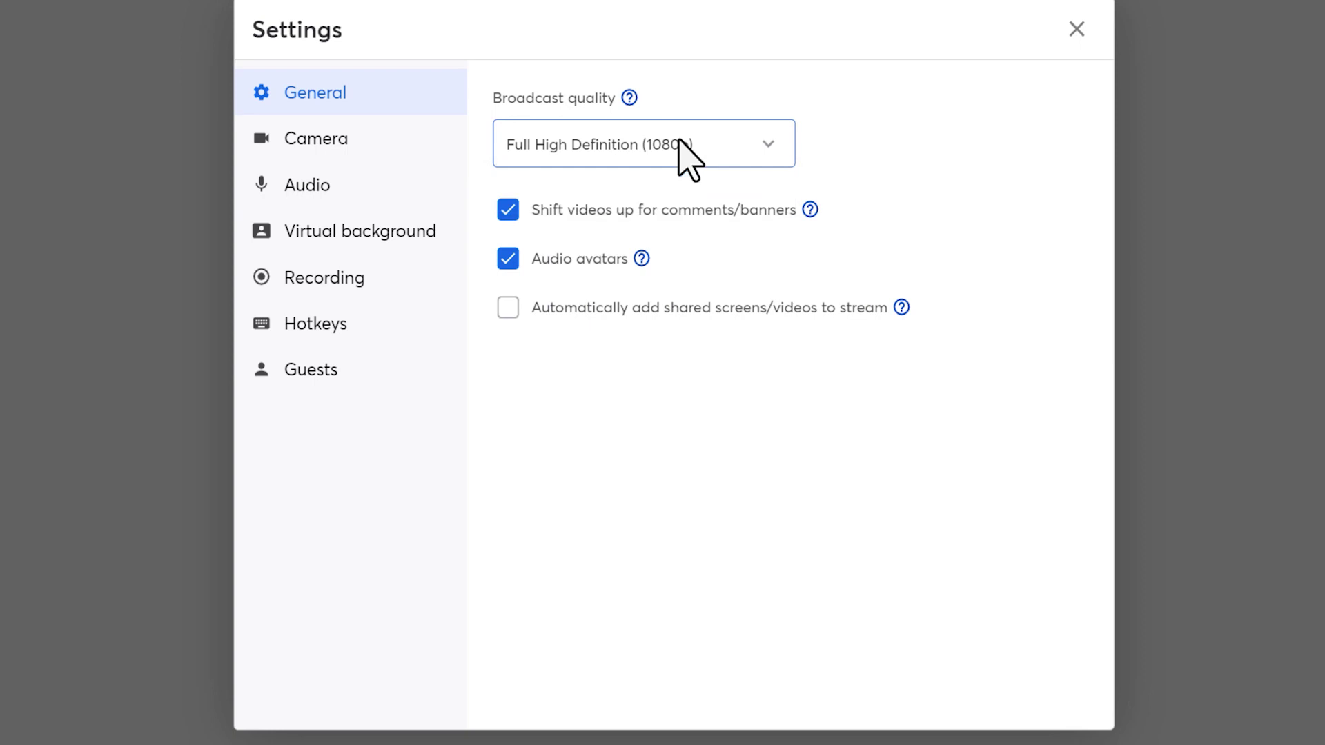
pyautogui.click(326, 140)
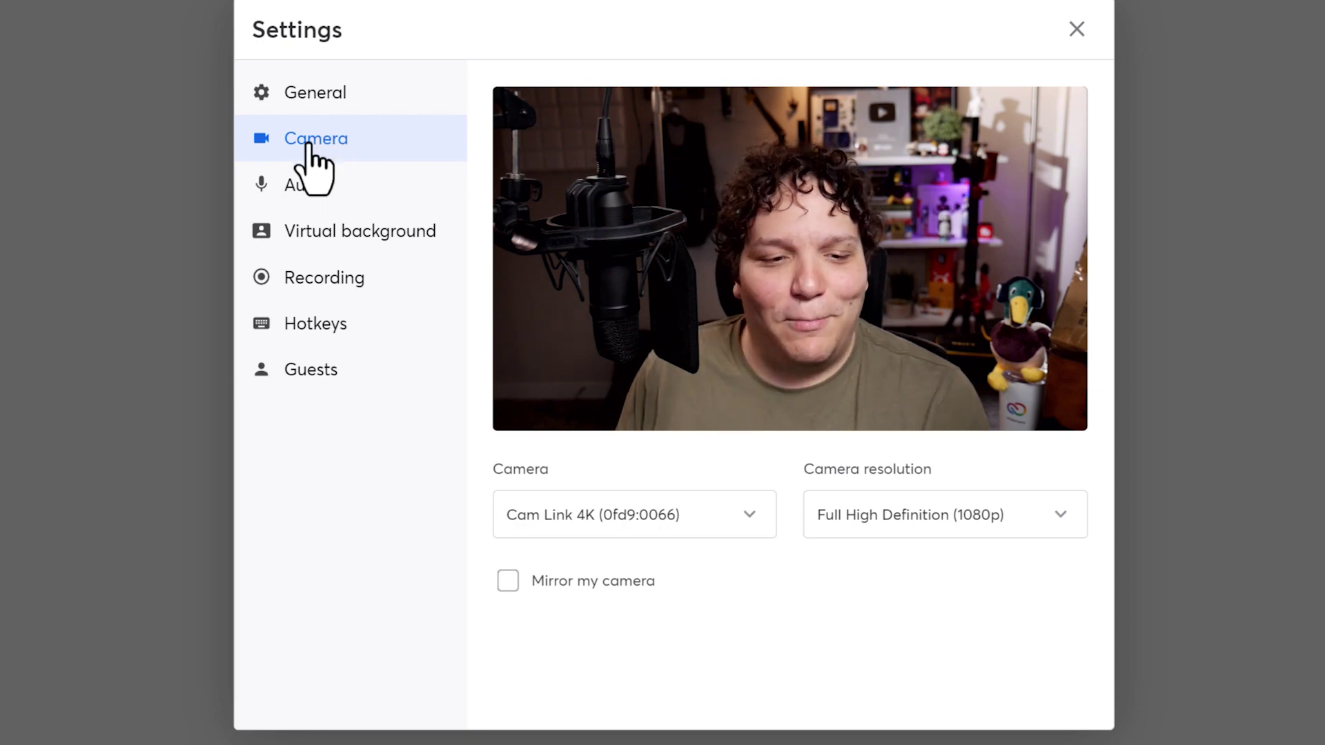
pyautogui.click(683, 518)
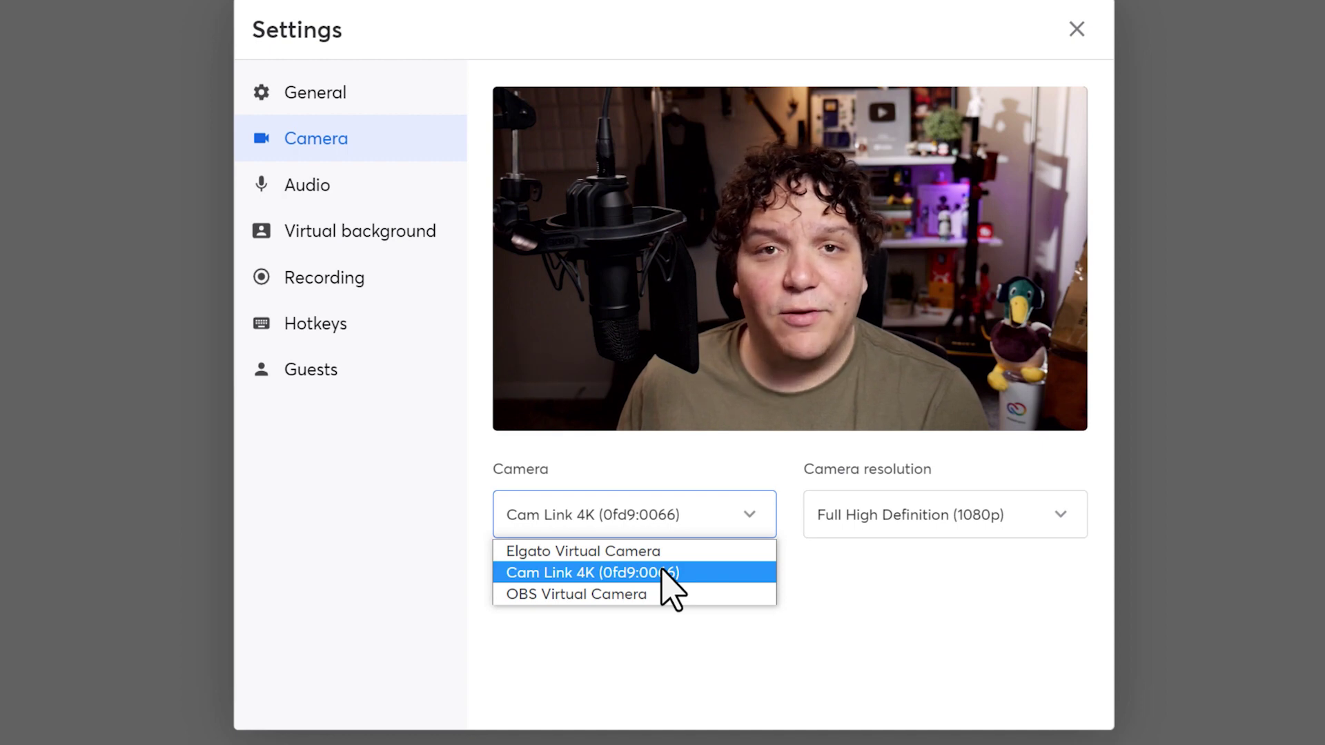
# - Turn off echo cancellation, then try brick wall and blur before choosing no background
pyautogui.click(315, 194)
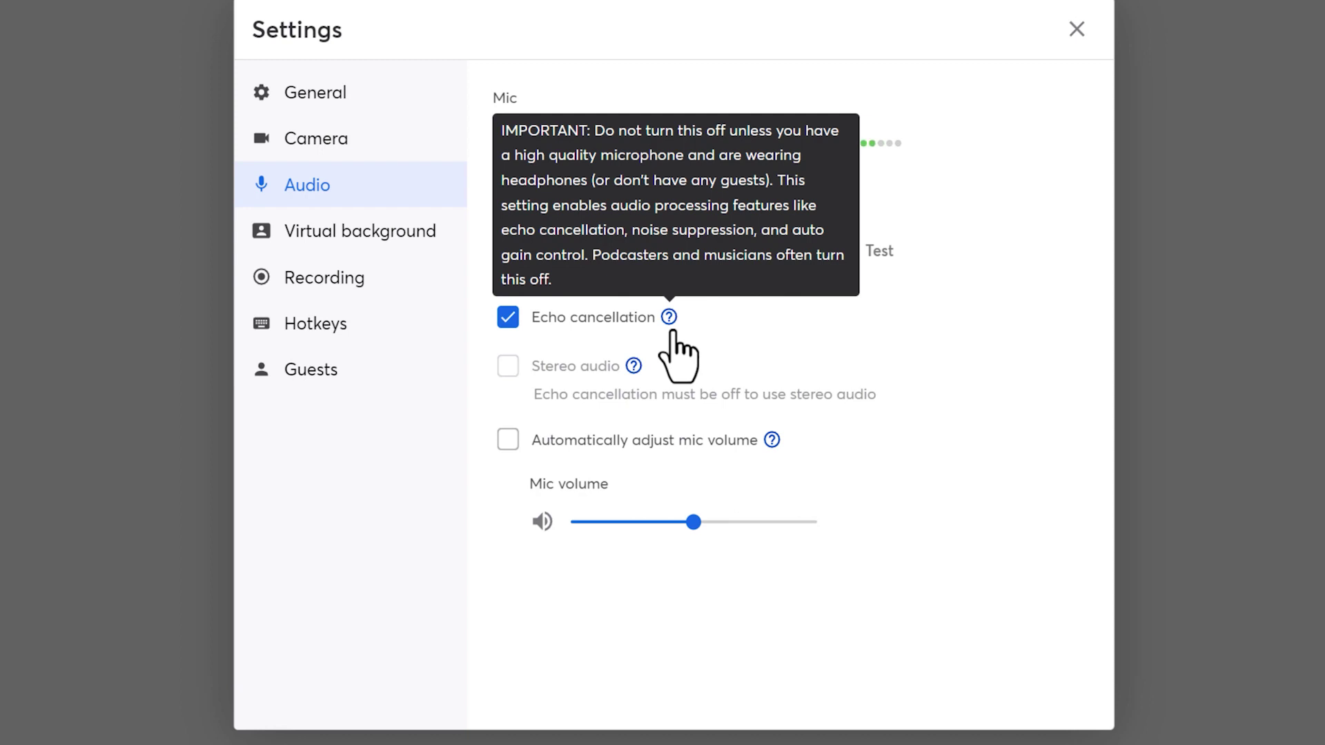
pyautogui.click(594, 321)
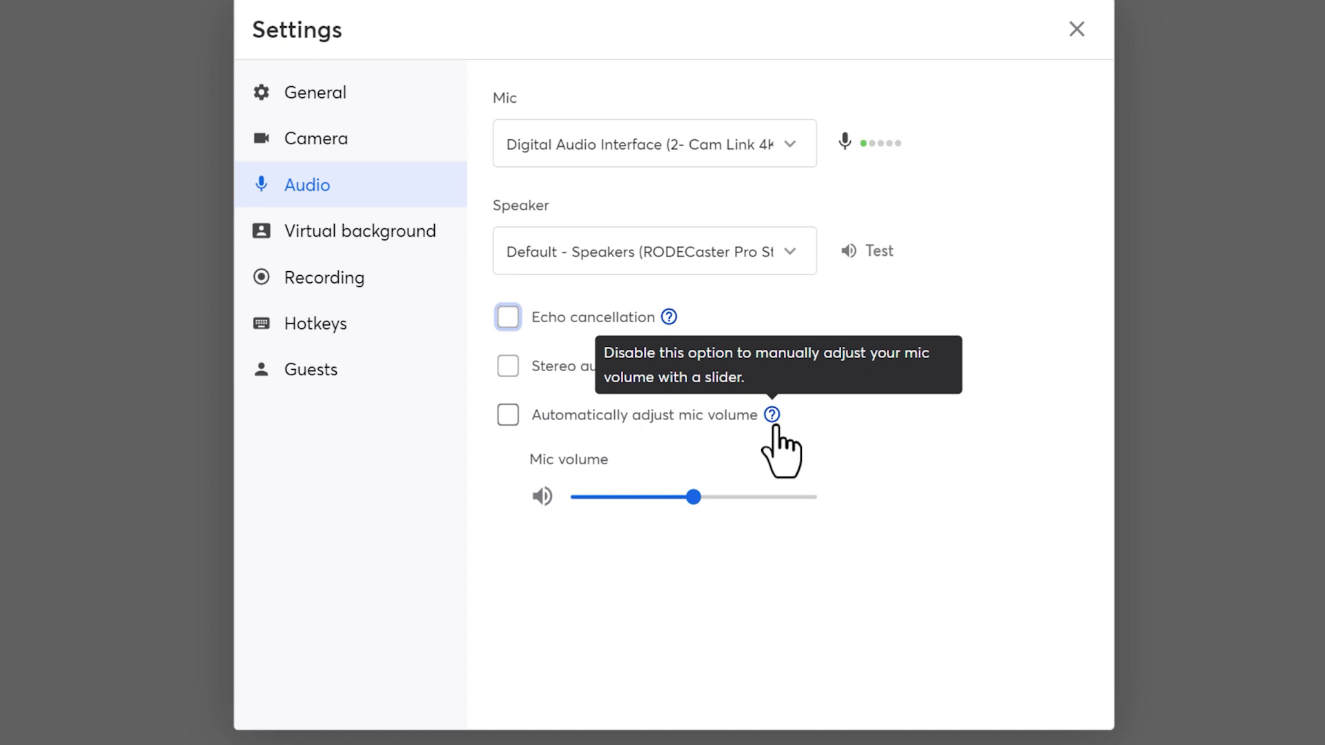
pyautogui.click(389, 236)
pyautogui.click(772, 613)
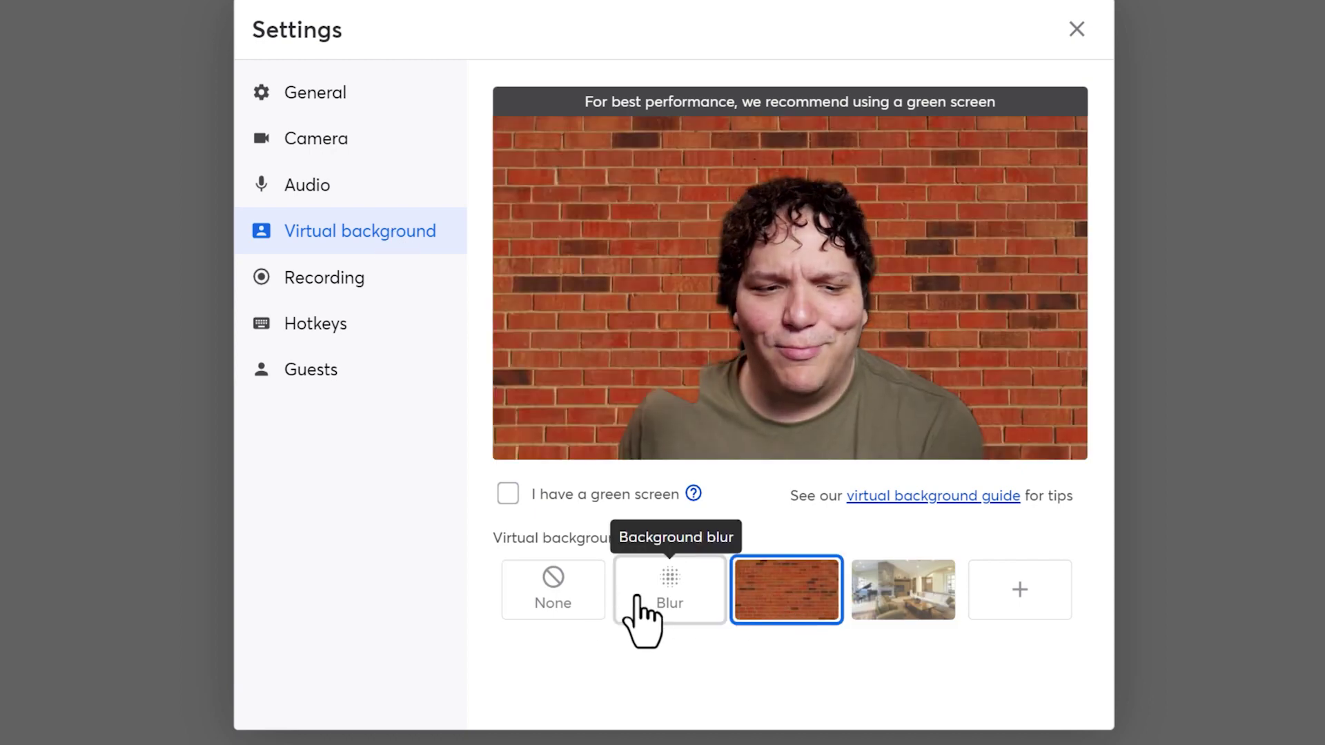
pyautogui.click(650, 618)
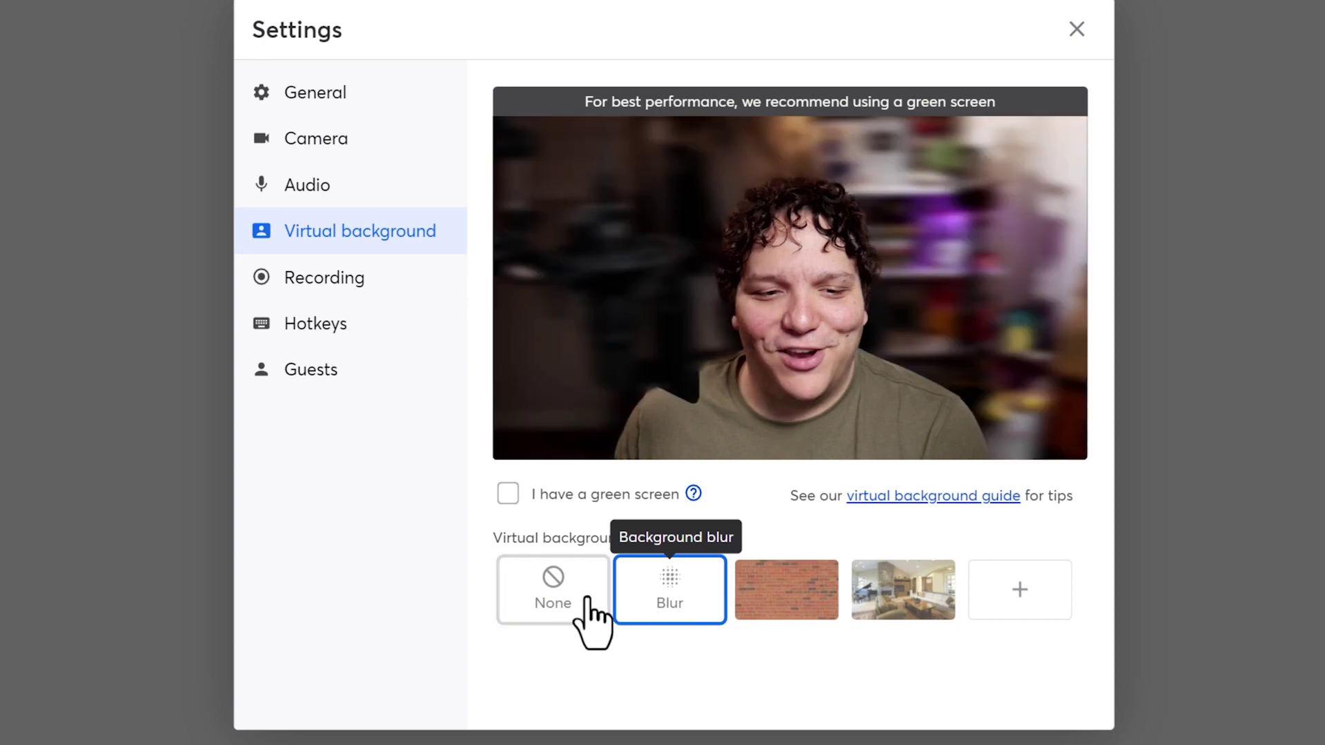
pyautogui.click(554, 619)
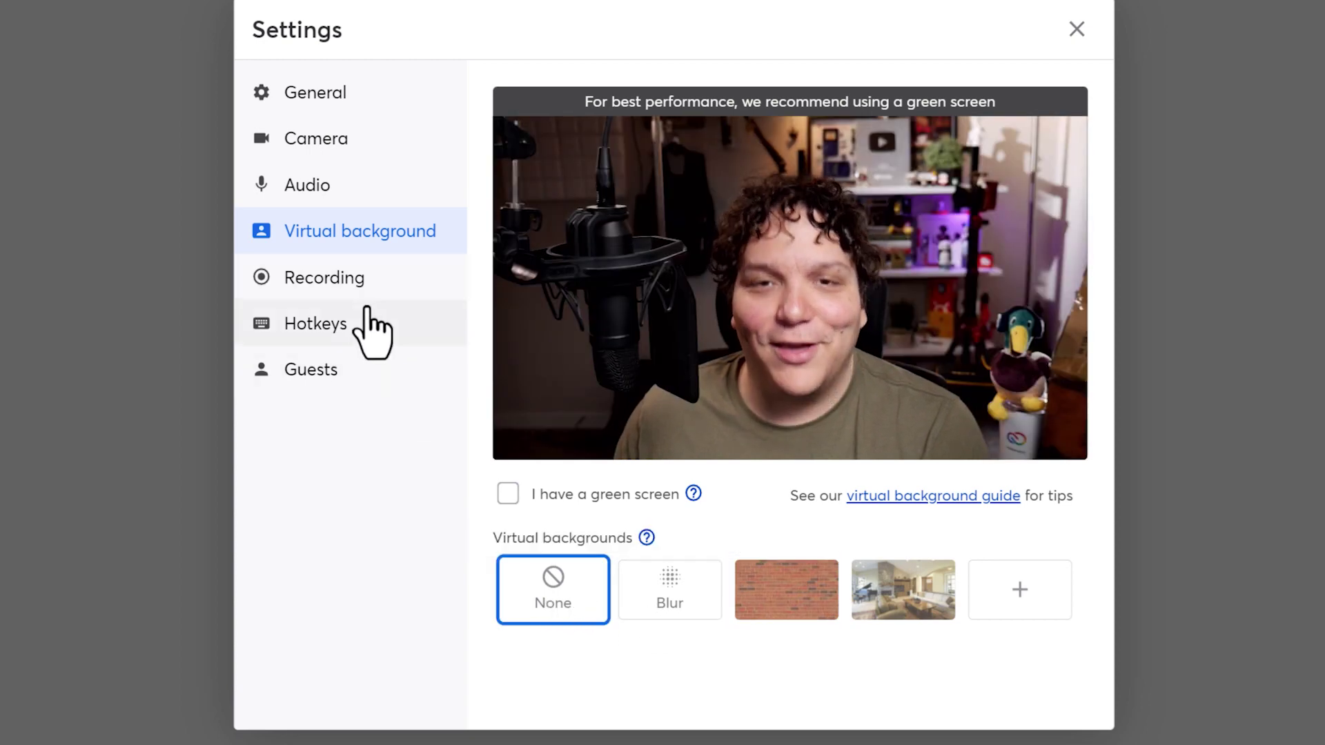
# - Review the Recording, Hotkeys and Guests settings, then close Settings
pyautogui.click(342, 278)
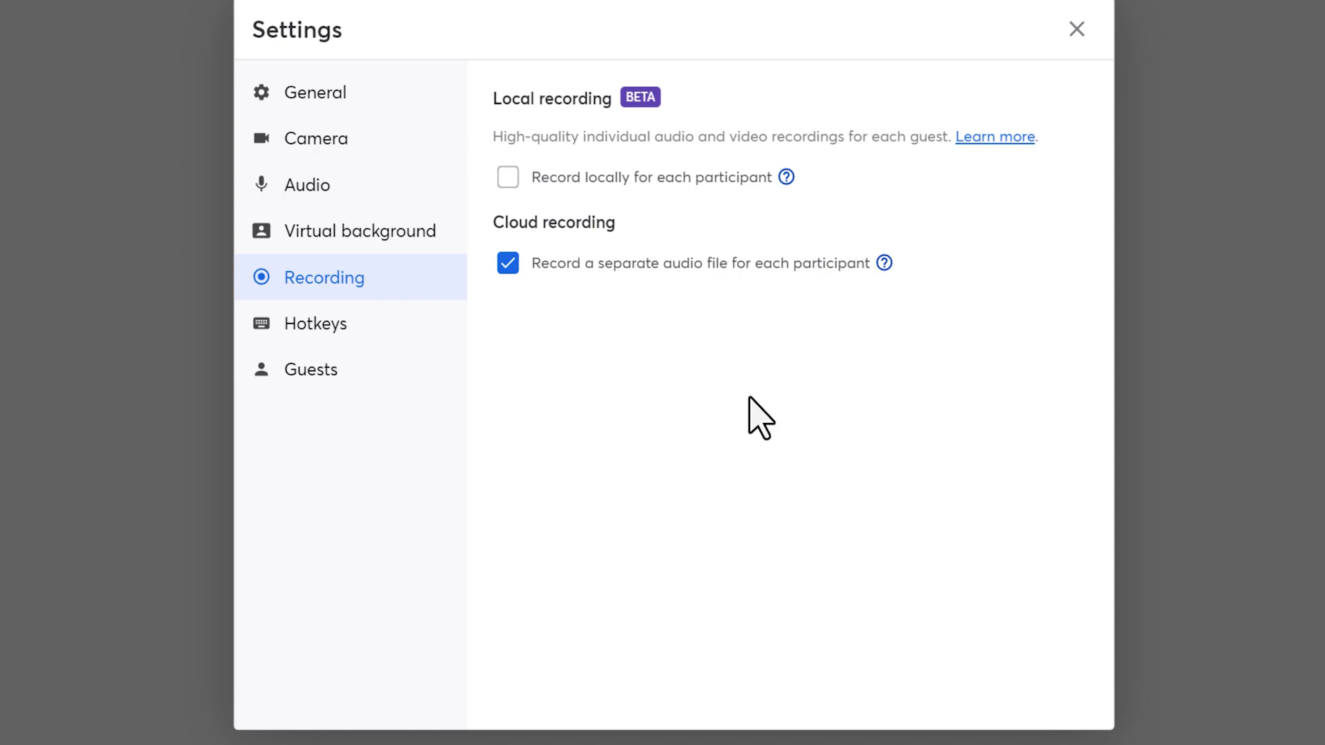
pyautogui.click(361, 324)
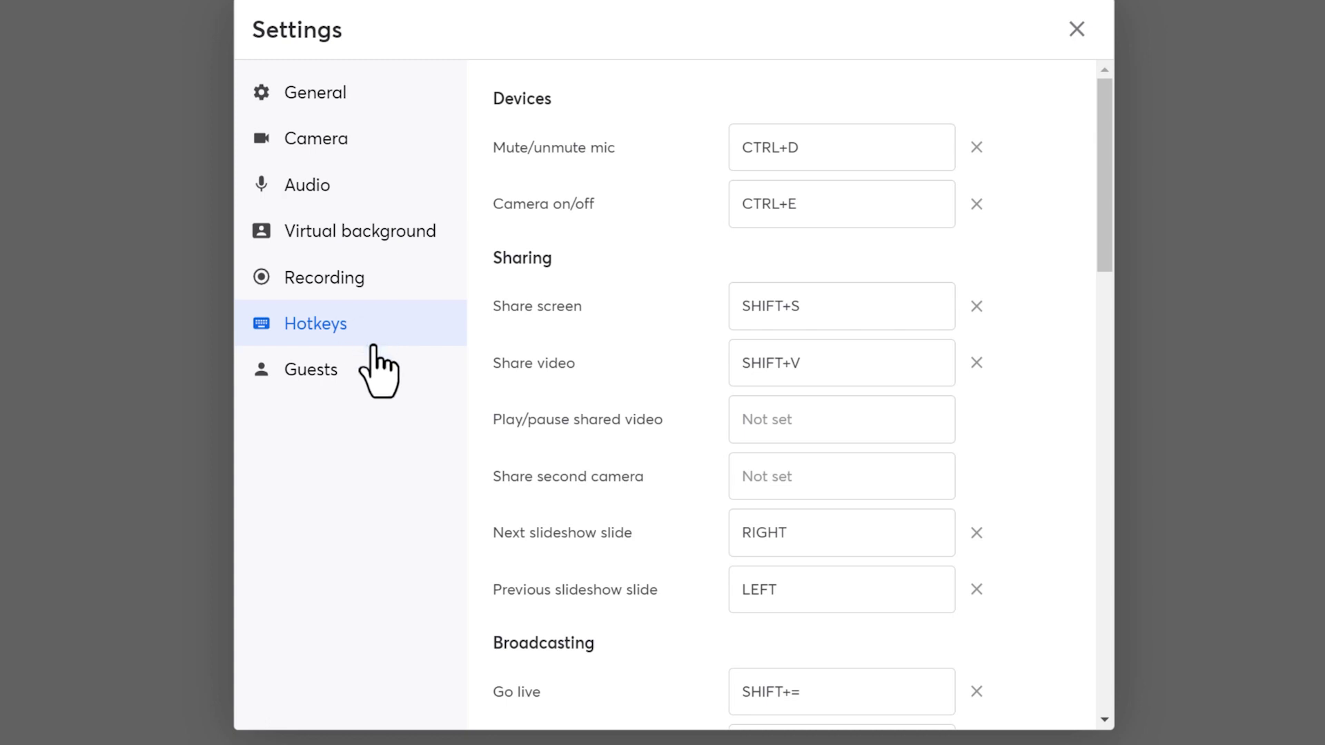
pyautogui.click(375, 373)
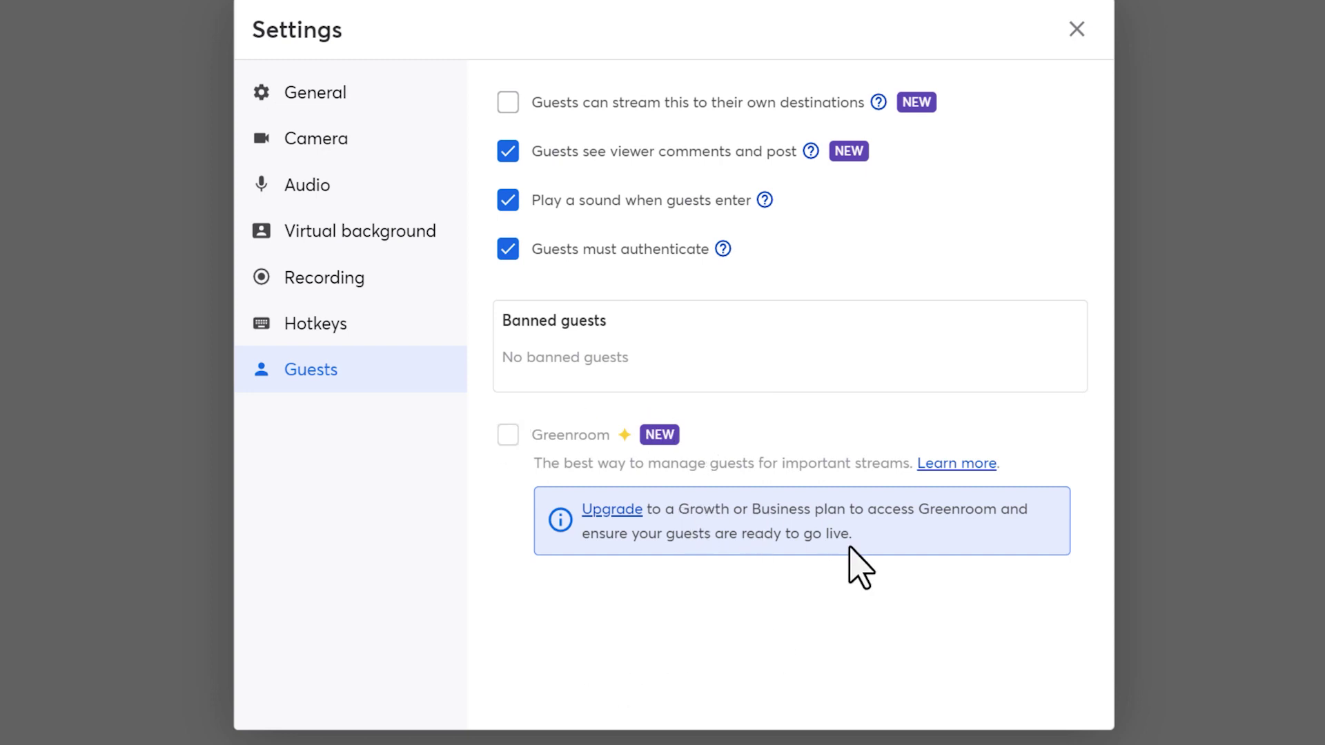
pyautogui.click(1076, 29)
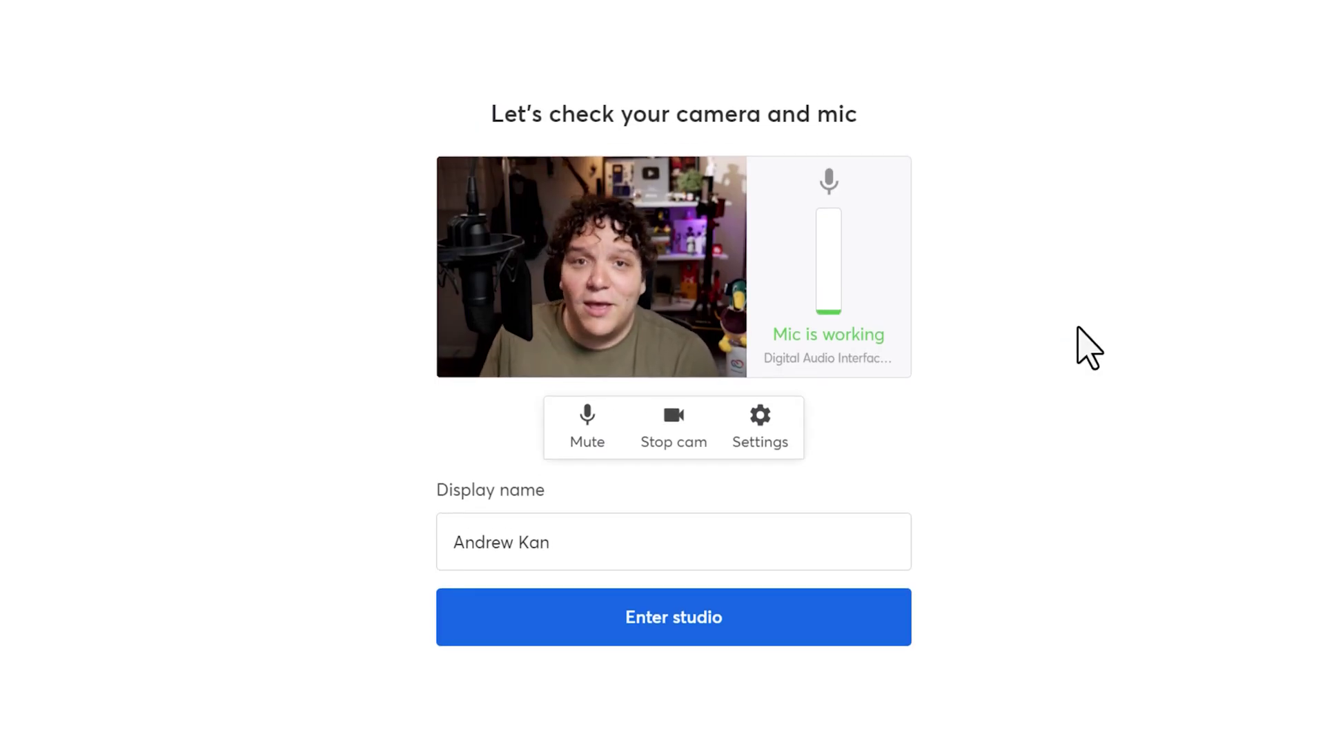
# - Keep the current display name and enter the broadcast studio
pyautogui.click(837, 538)
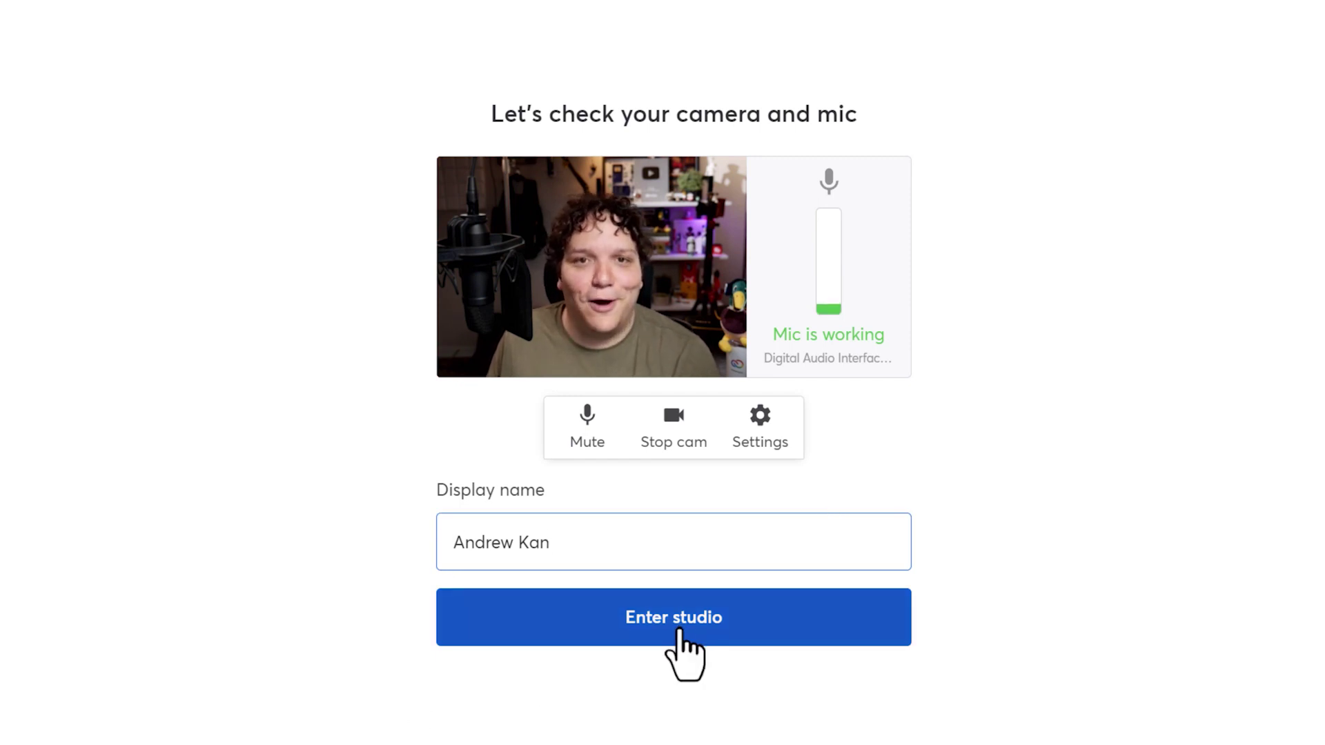
pyautogui.click(682, 629)
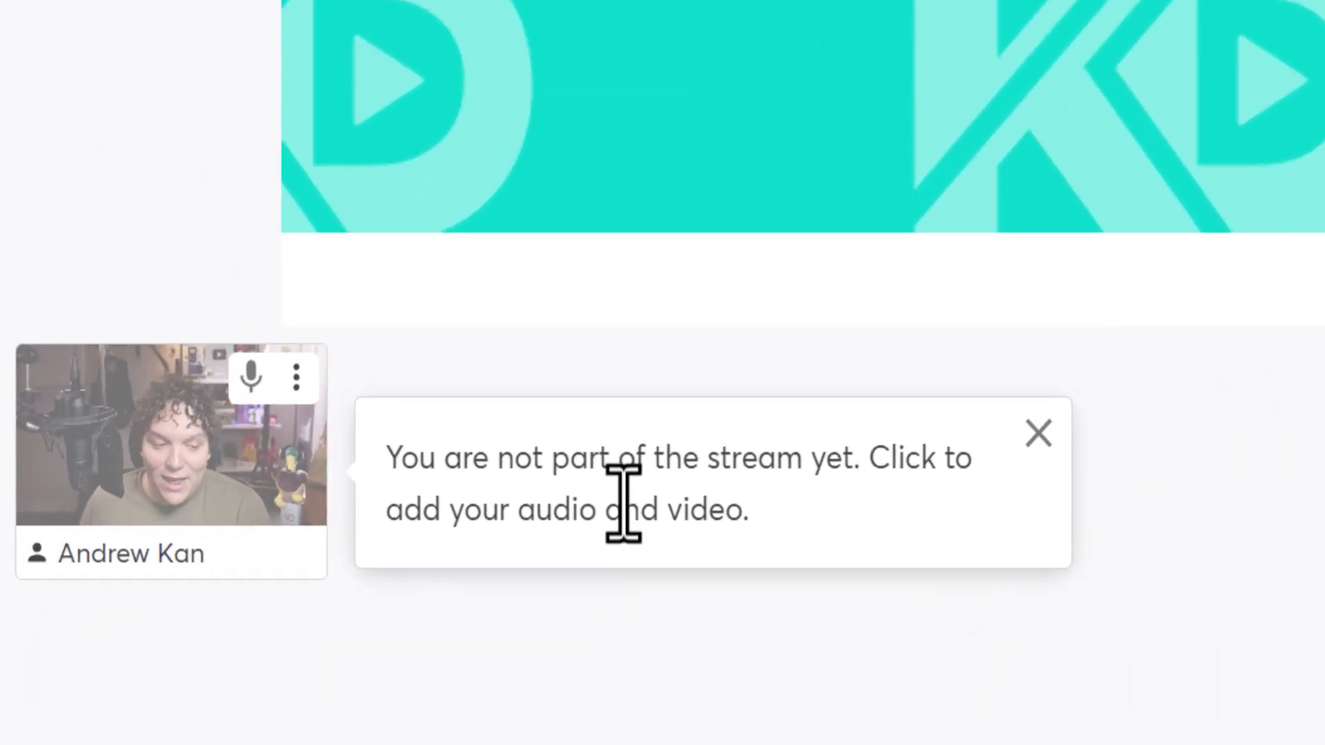
# - Add your own feed to the stream, unmute it, and turn the camera off and on
pyautogui.moveTo(171, 435)
pyautogui.click(151, 499)
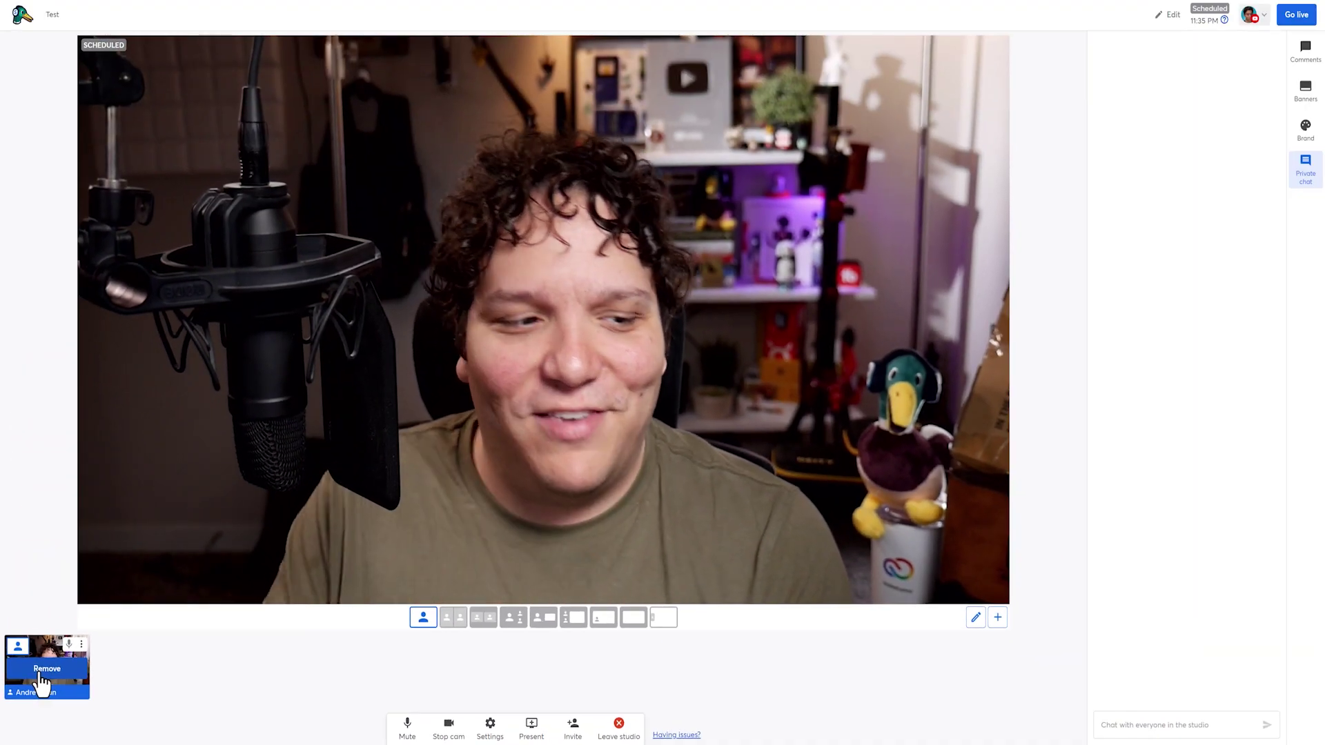
pyautogui.click(449, 731)
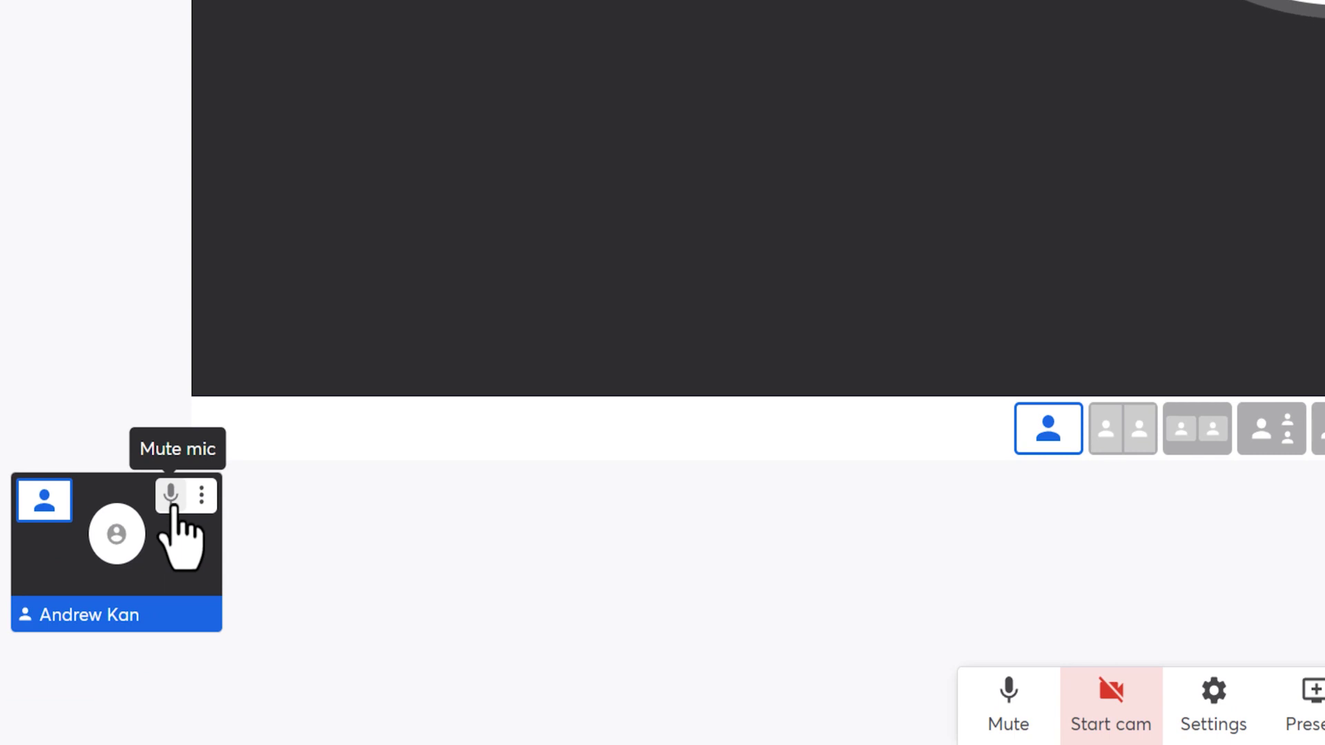
pyautogui.click(171, 494)
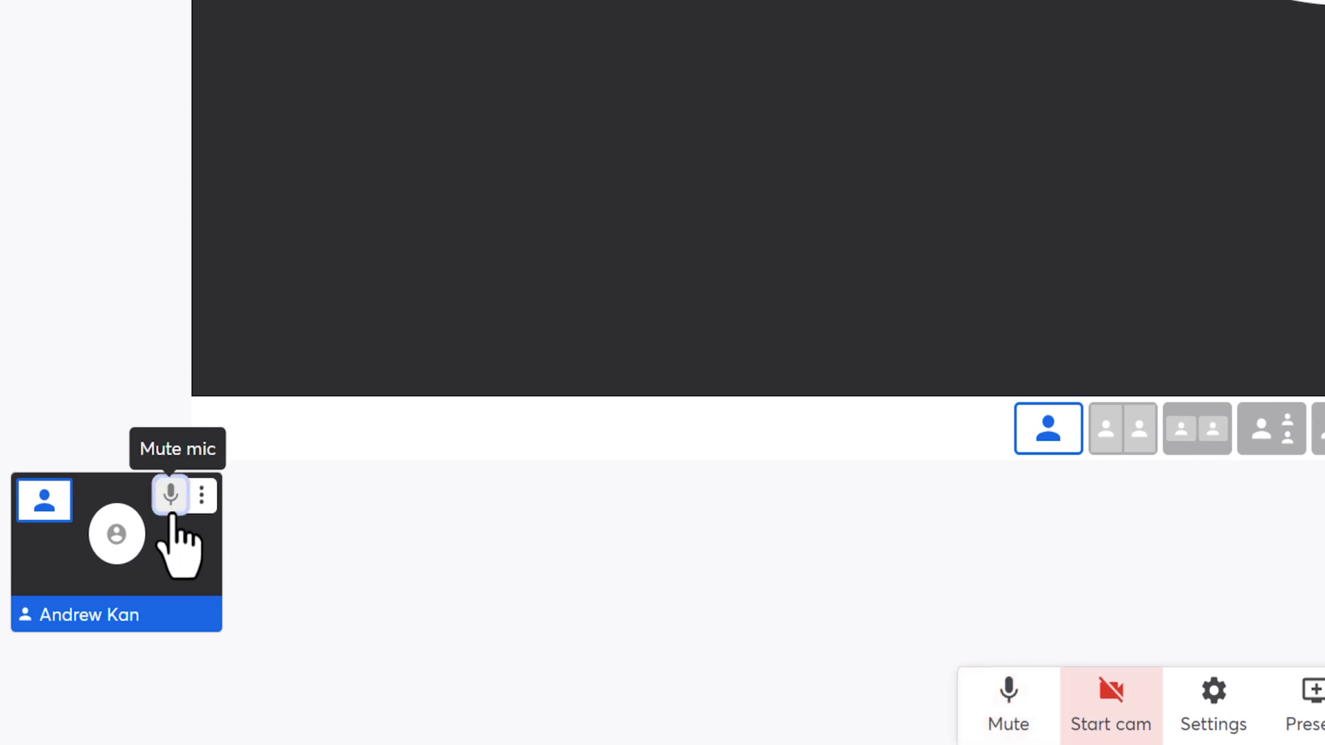
pyautogui.click(202, 495)
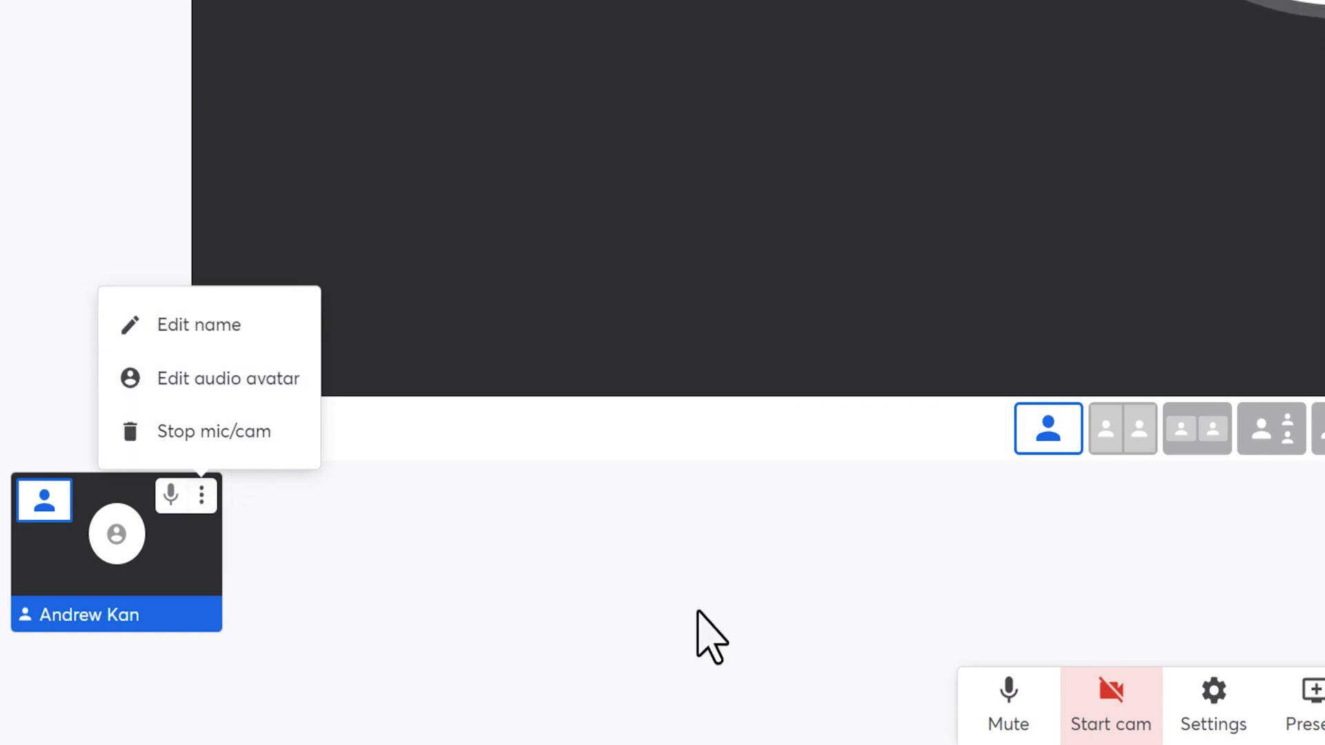
pyautogui.click(1132, 734)
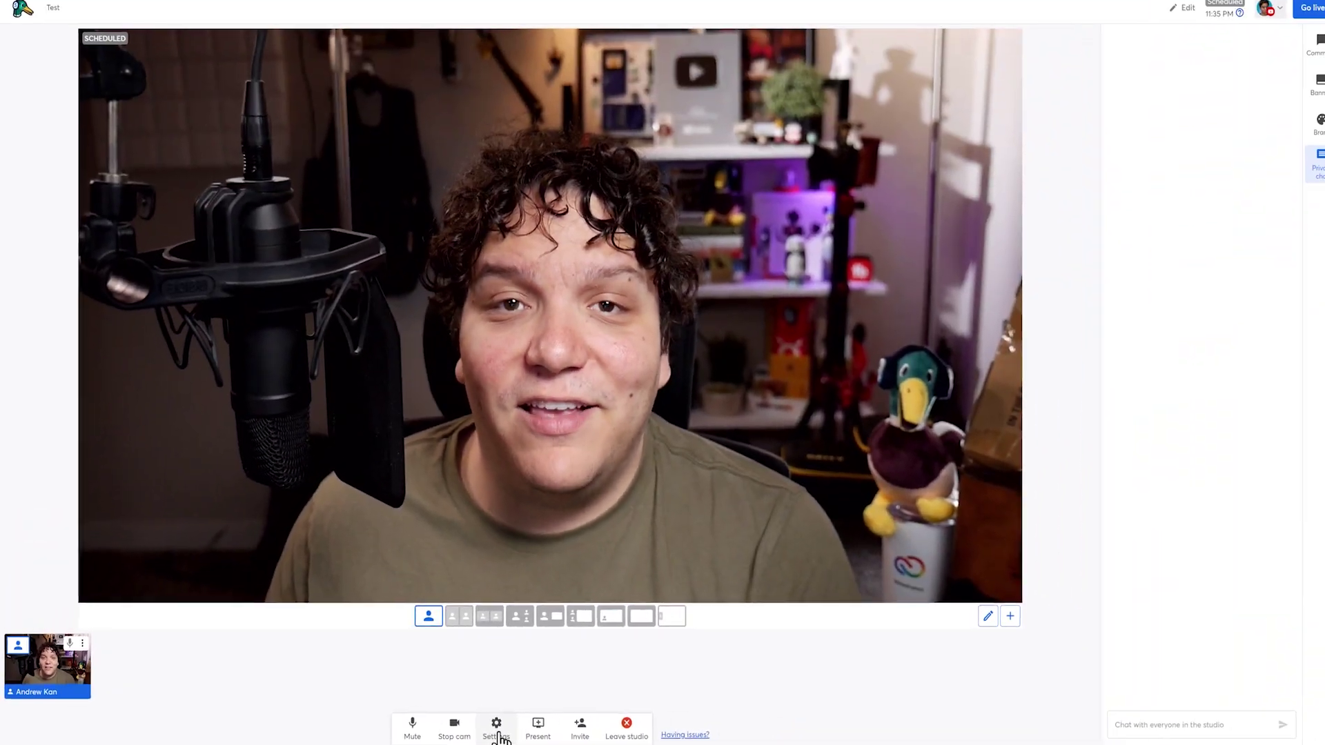
pyautogui.click(492, 733)
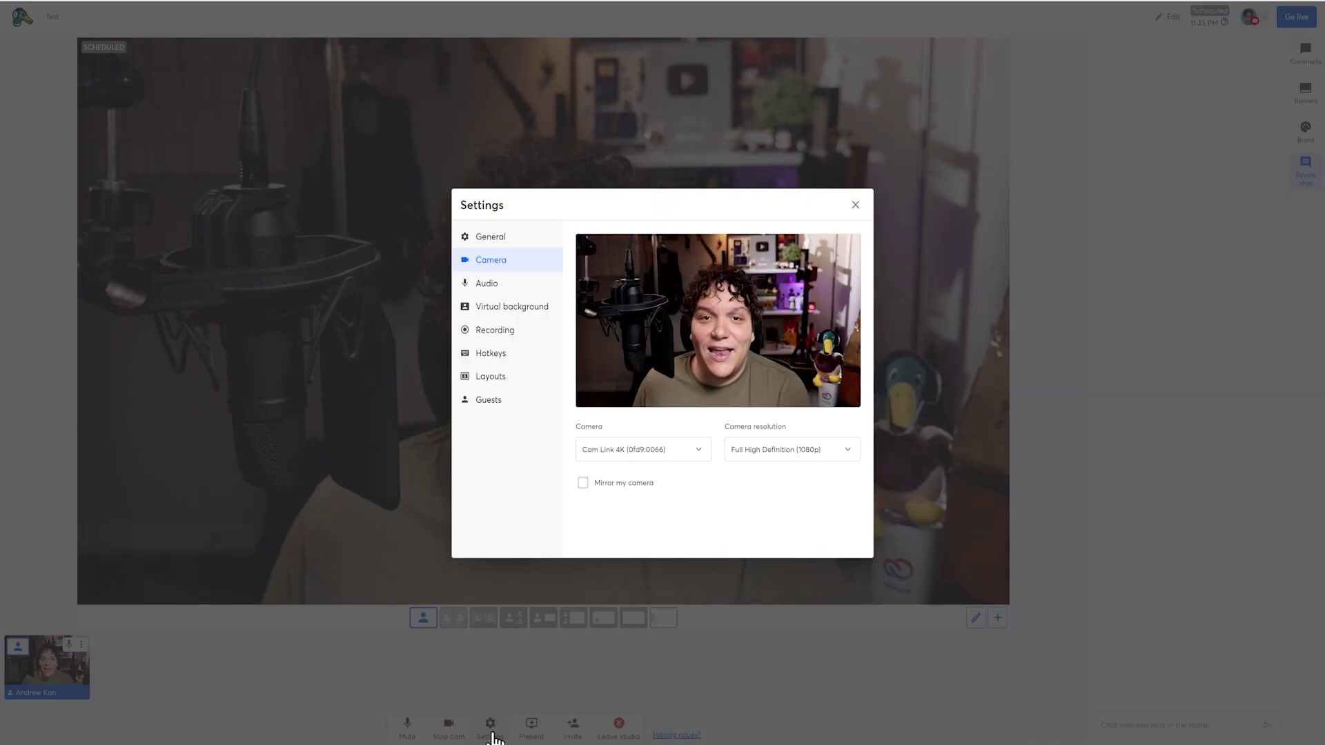
# - Share the Elgato Virtual Camera as an extra camera and add it to the stage
pyautogui.click(855, 204)
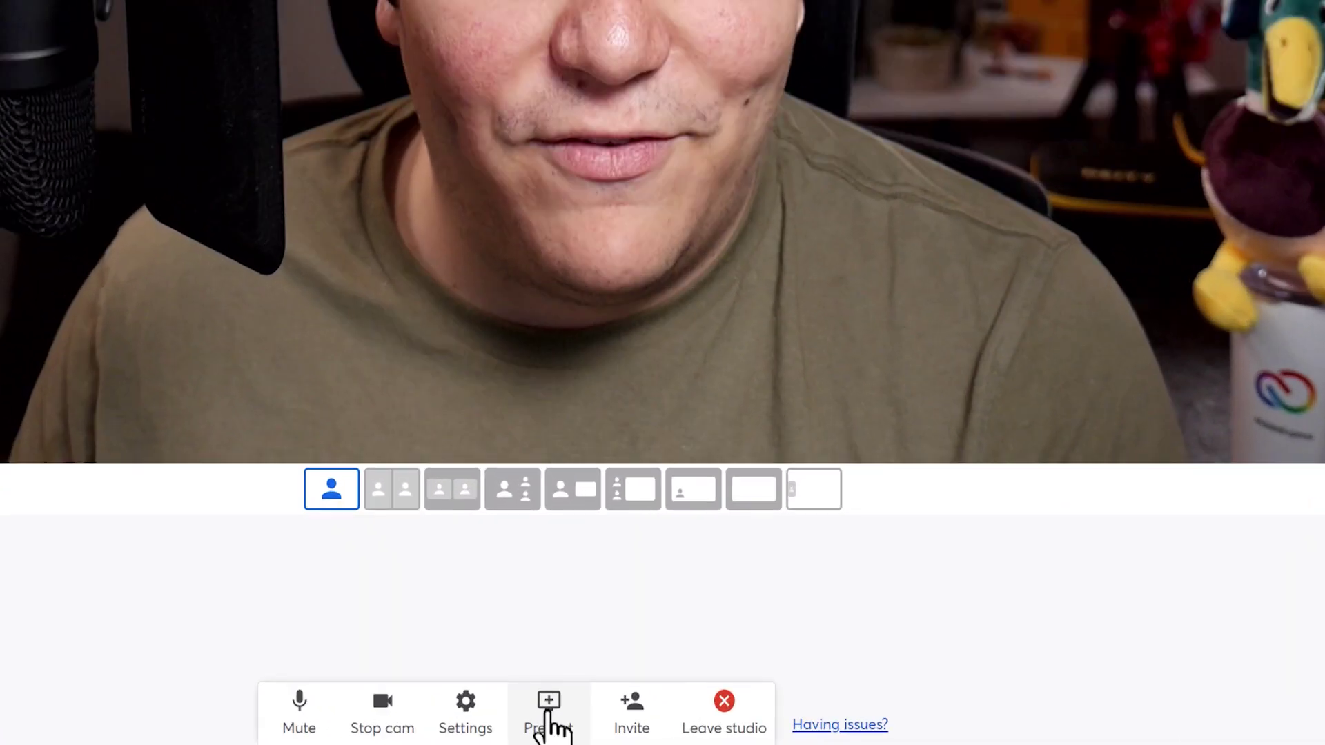
pyautogui.click(549, 714)
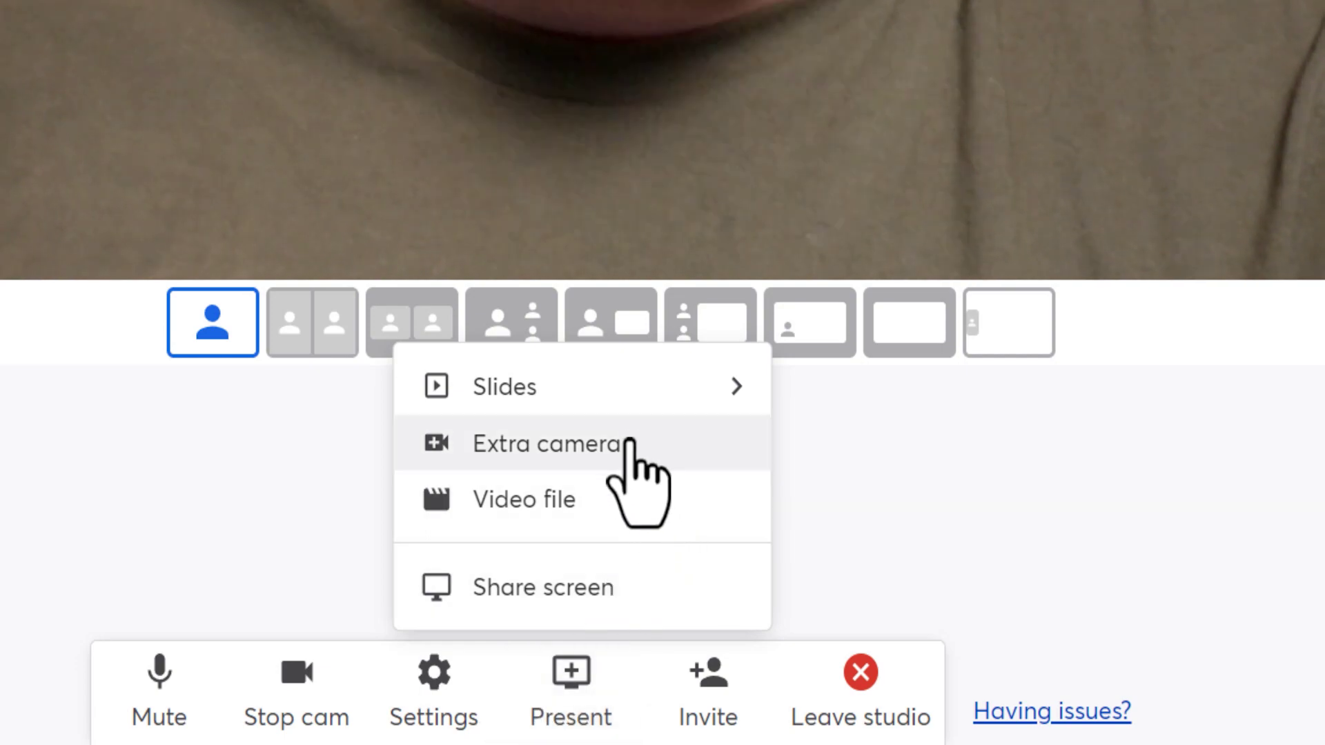
pyautogui.click(629, 442)
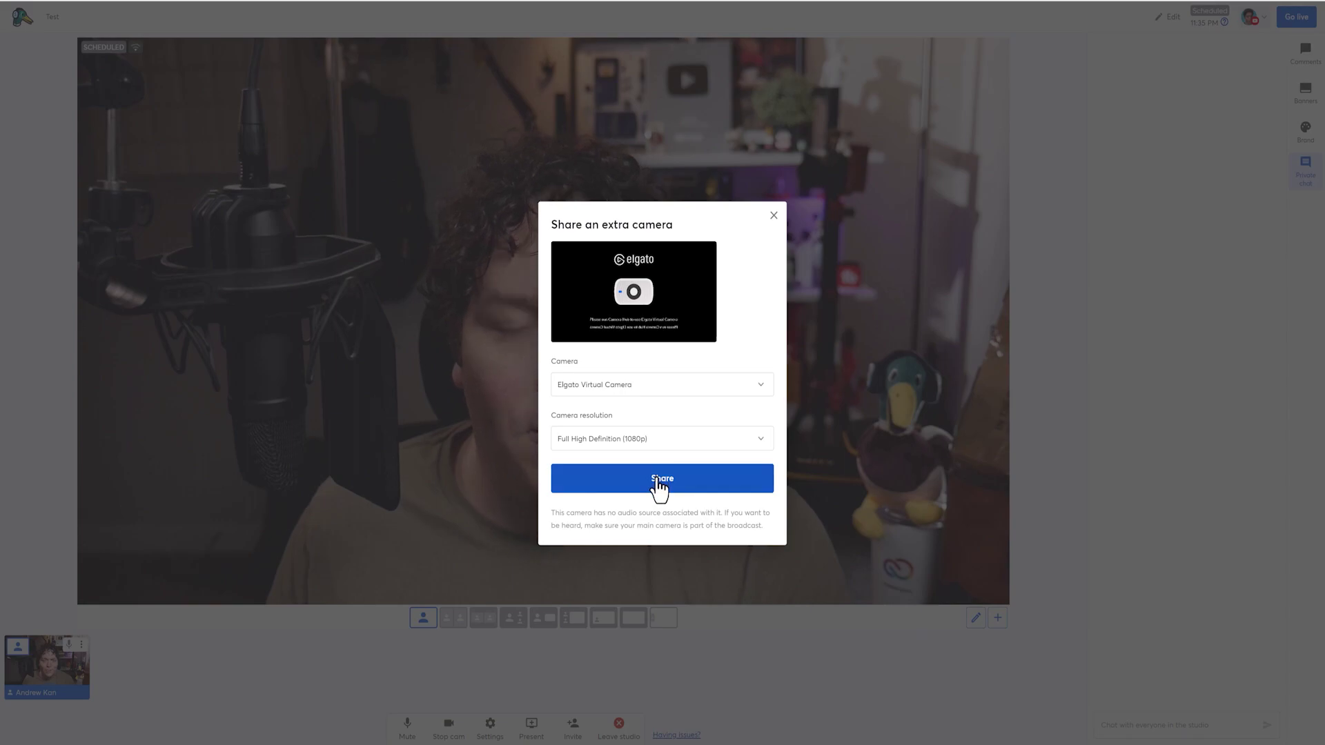
pyautogui.click(658, 482)
pyautogui.moveTo(137, 666)
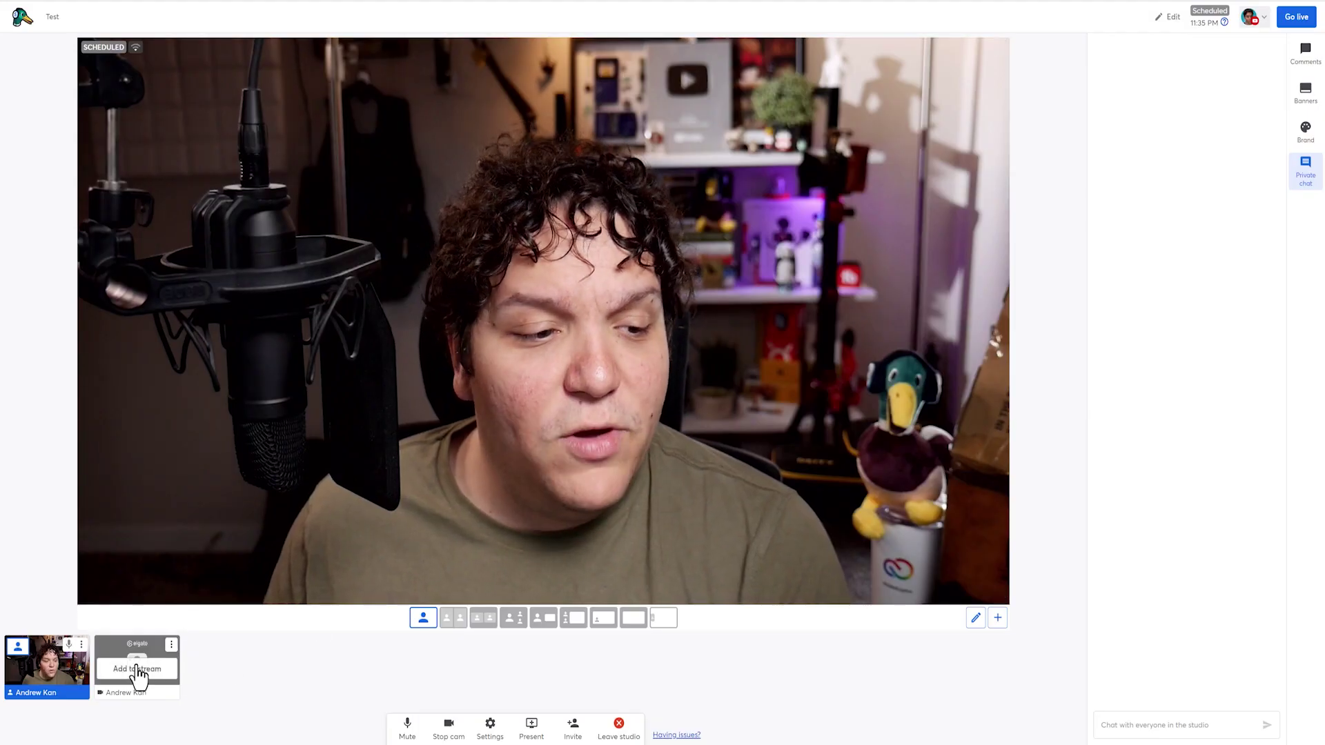
pyautogui.click(137, 669)
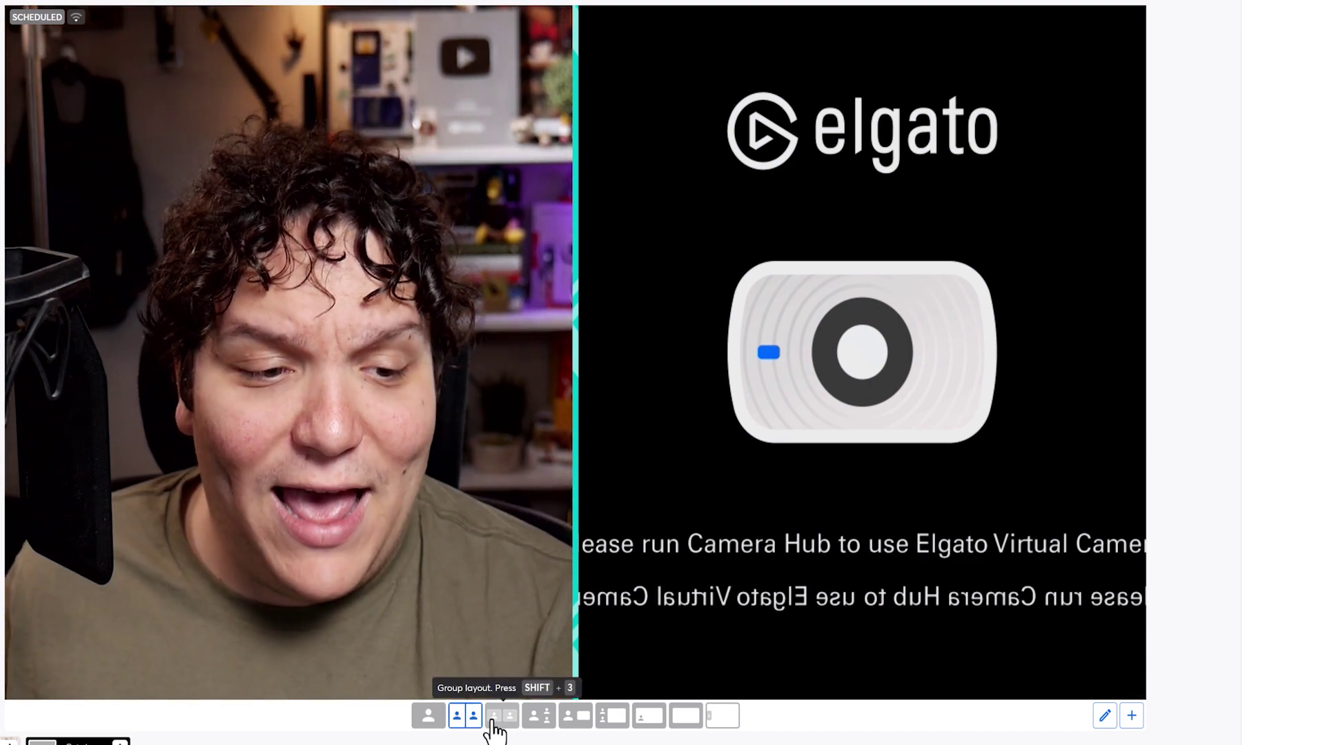
# - Try Group, Spotlight and side-by-side layouts, dragging tiles to swap the camera and Elgato feeds
pyautogui.click(501, 715)
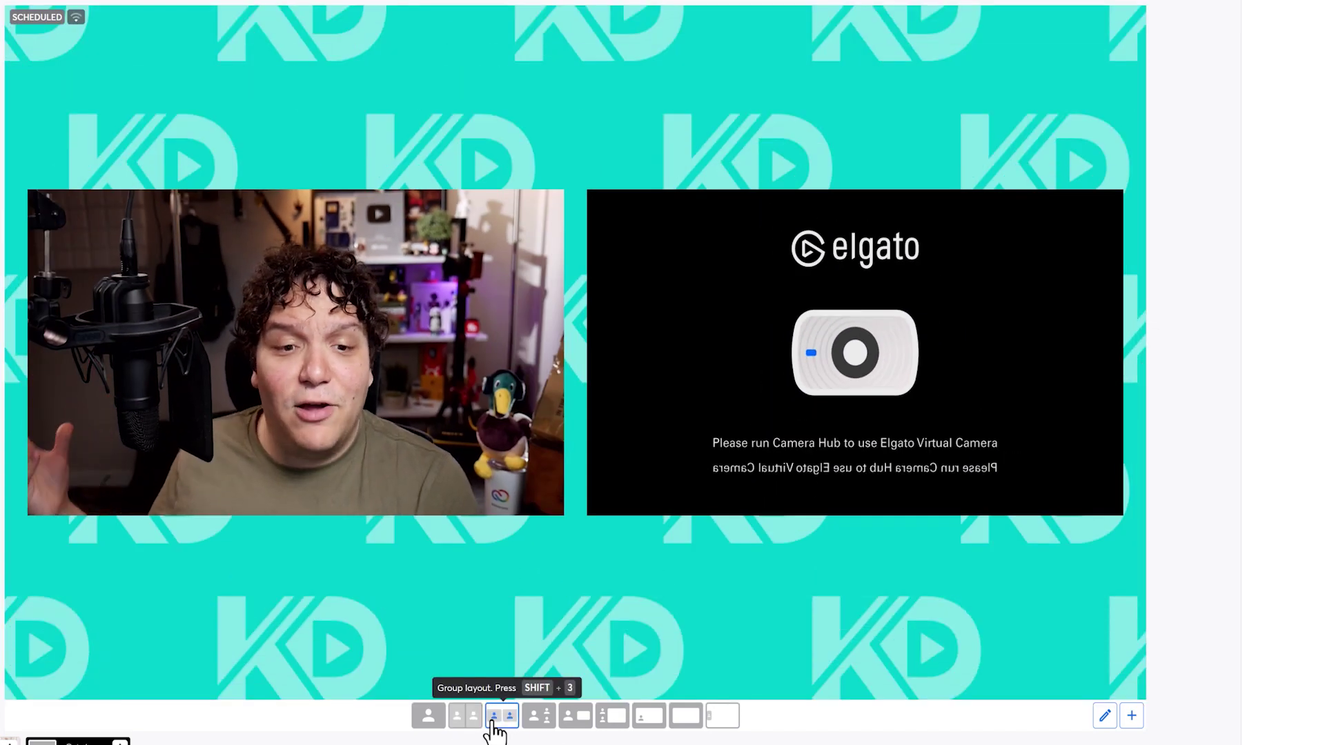
pyautogui.click(537, 716)
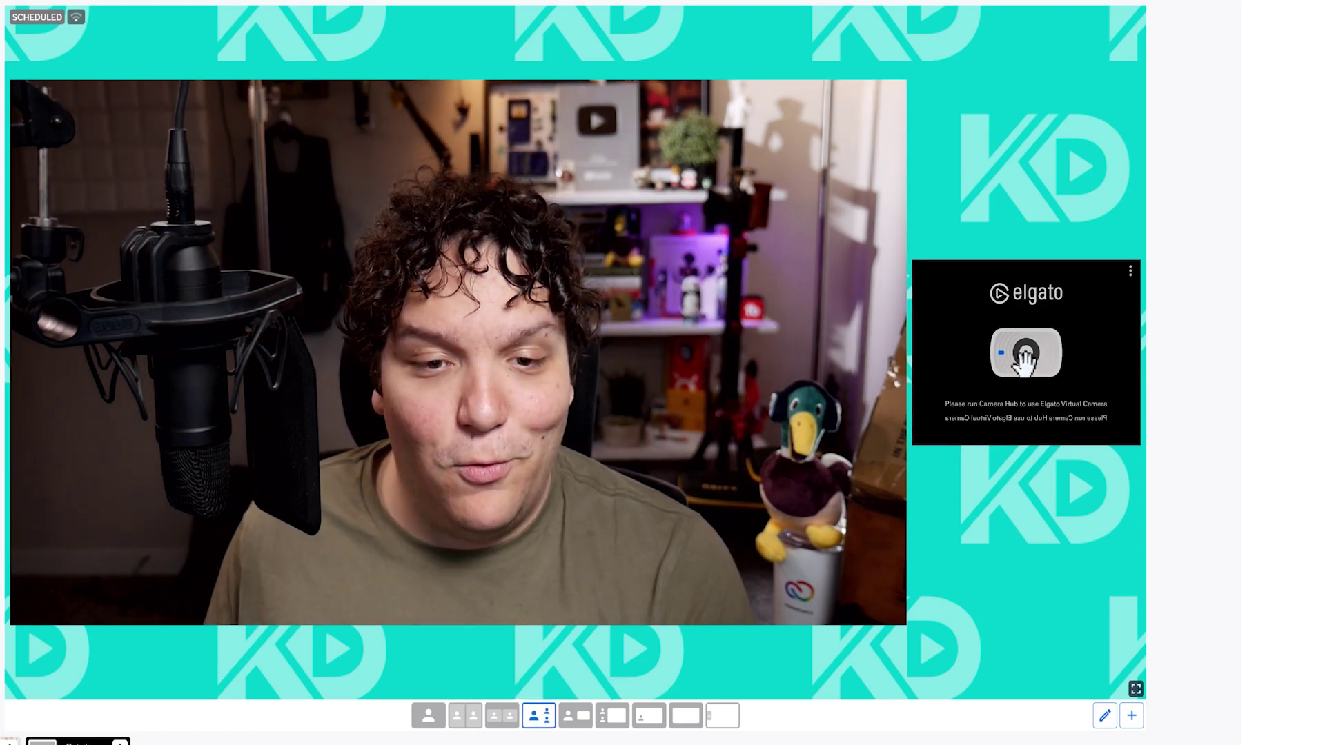
pyautogui.moveTo(964, 382); pyautogui.dragTo(591, 345)
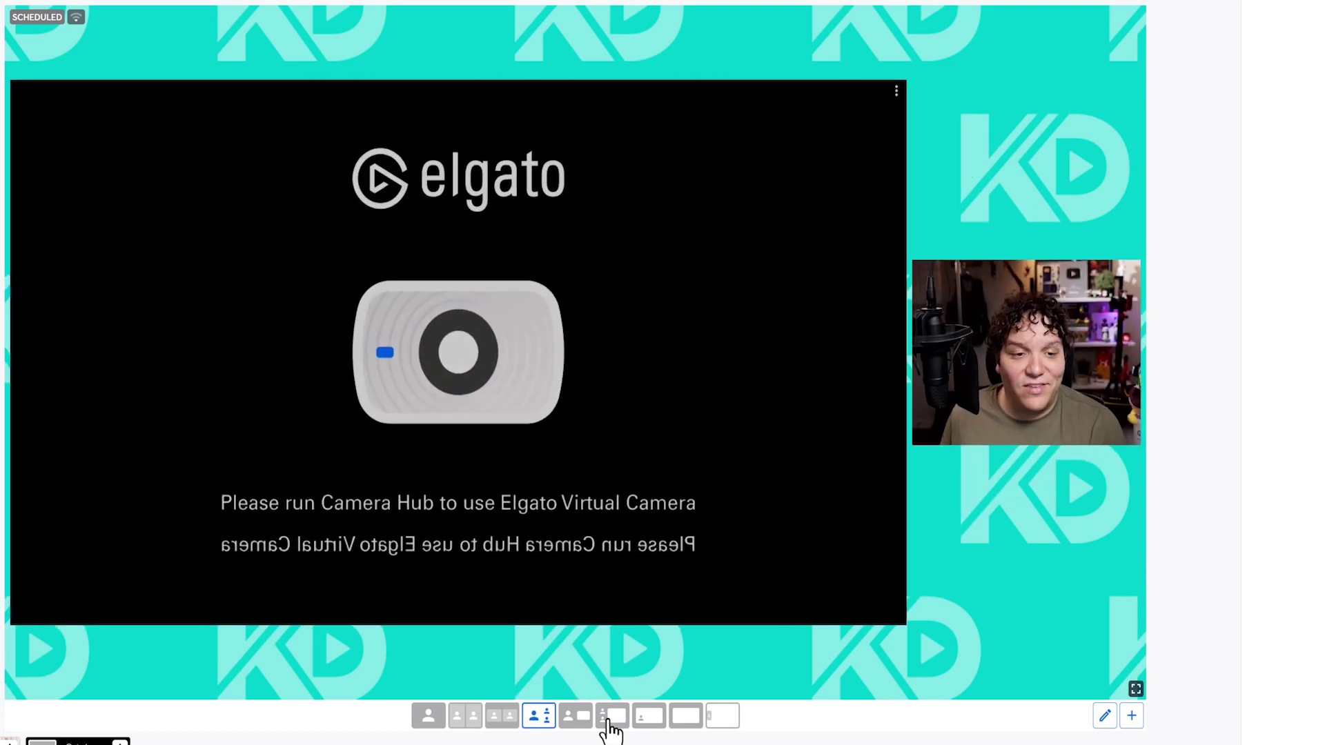
pyautogui.click(471, 724)
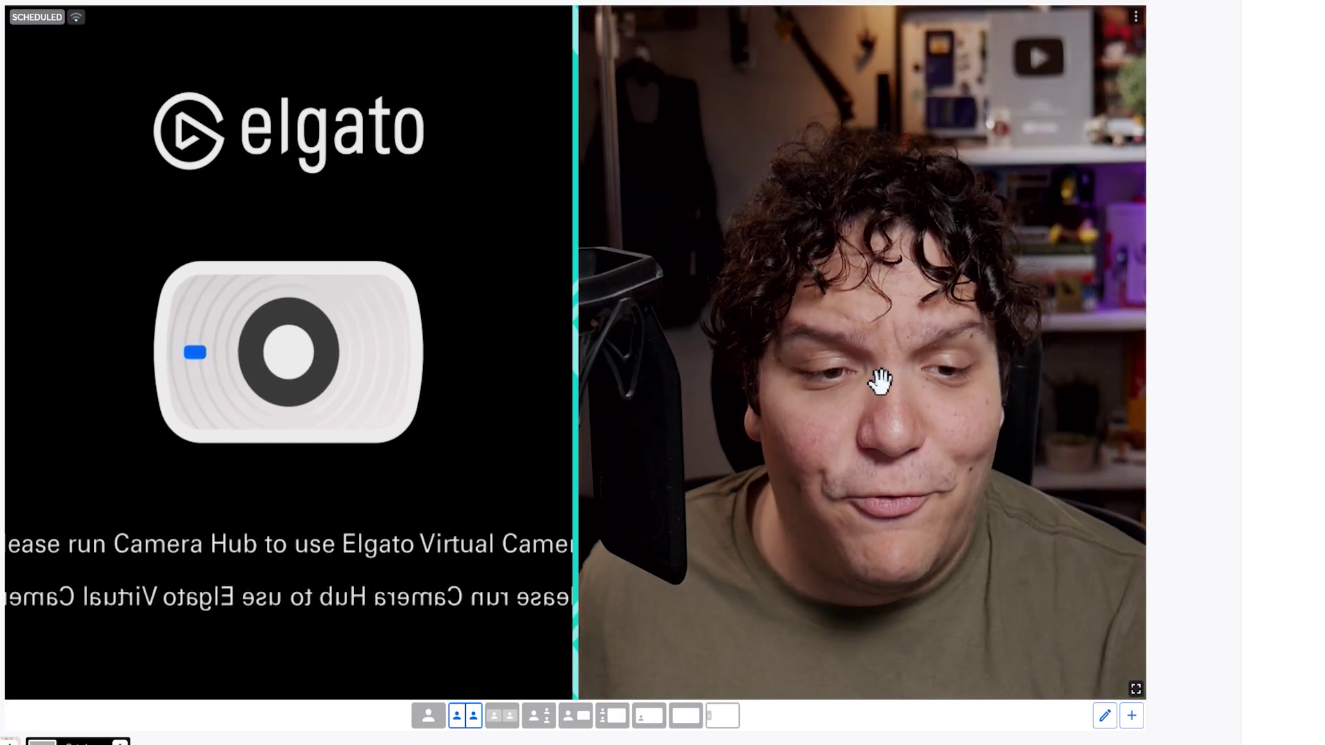
pyautogui.moveTo(875, 379); pyautogui.dragTo(372, 367)
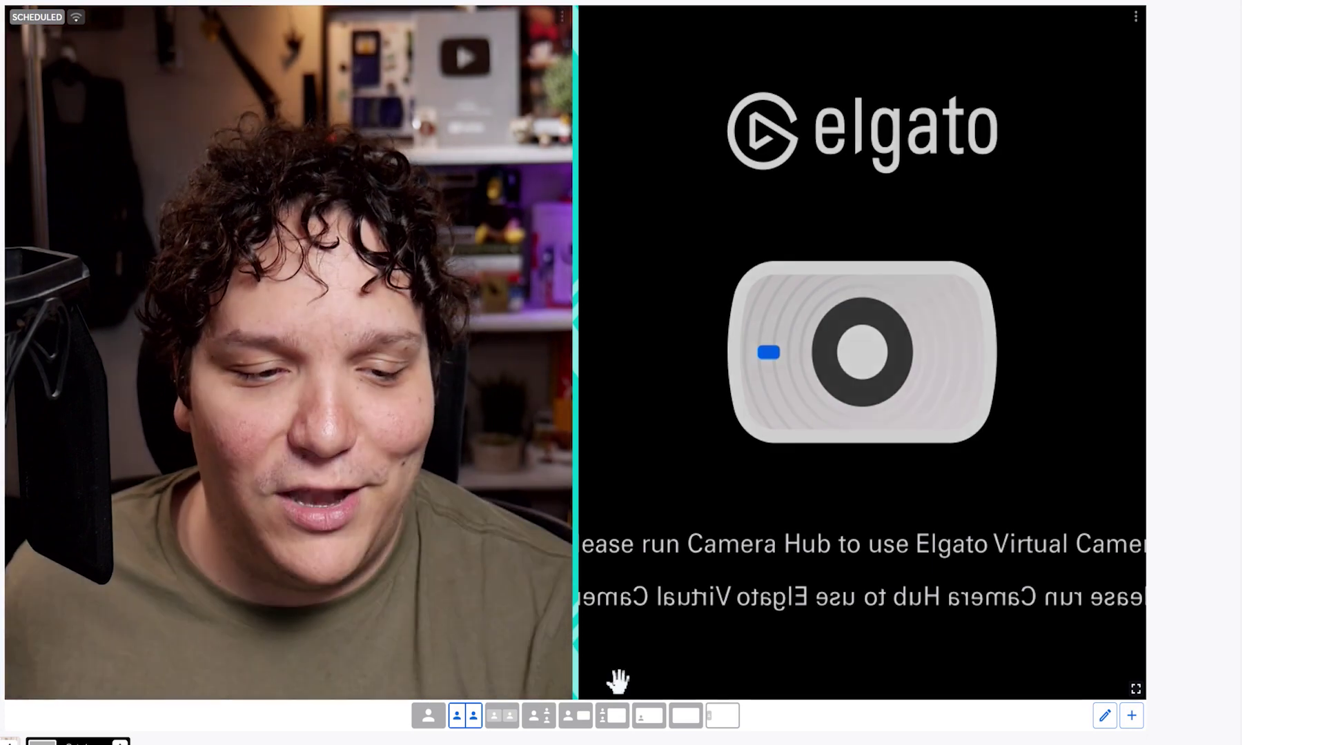
# - Go back to framed tiles on teal, then try Picture-in-picture and Cinema layouts
pyautogui.click(613, 718)
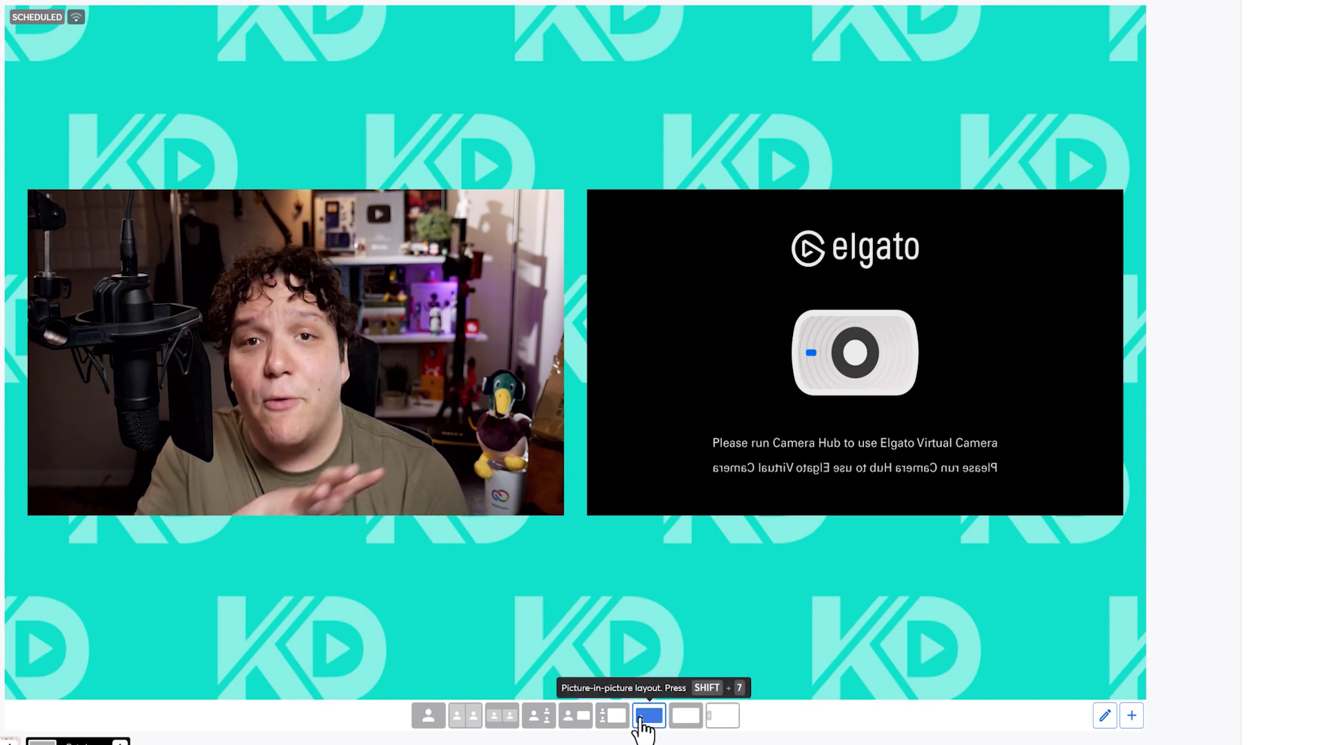
pyautogui.click(644, 724)
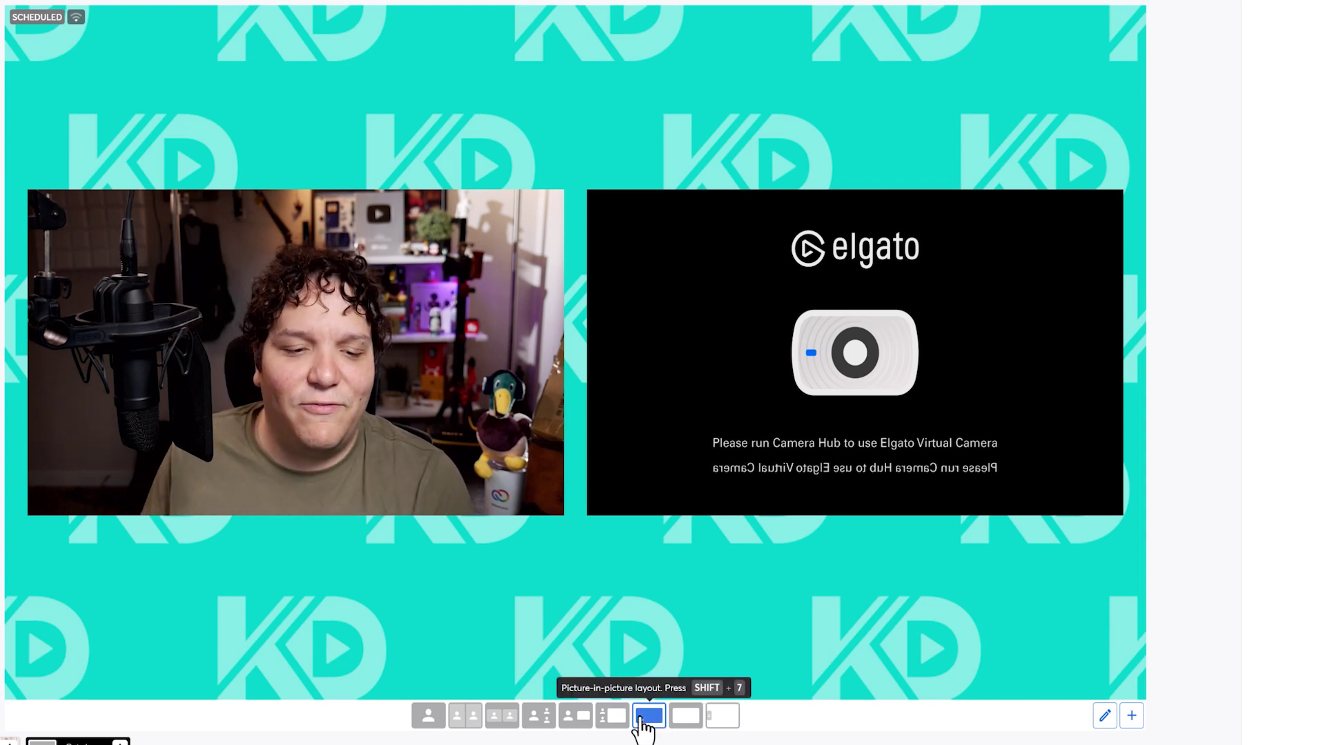
pyautogui.click(682, 725)
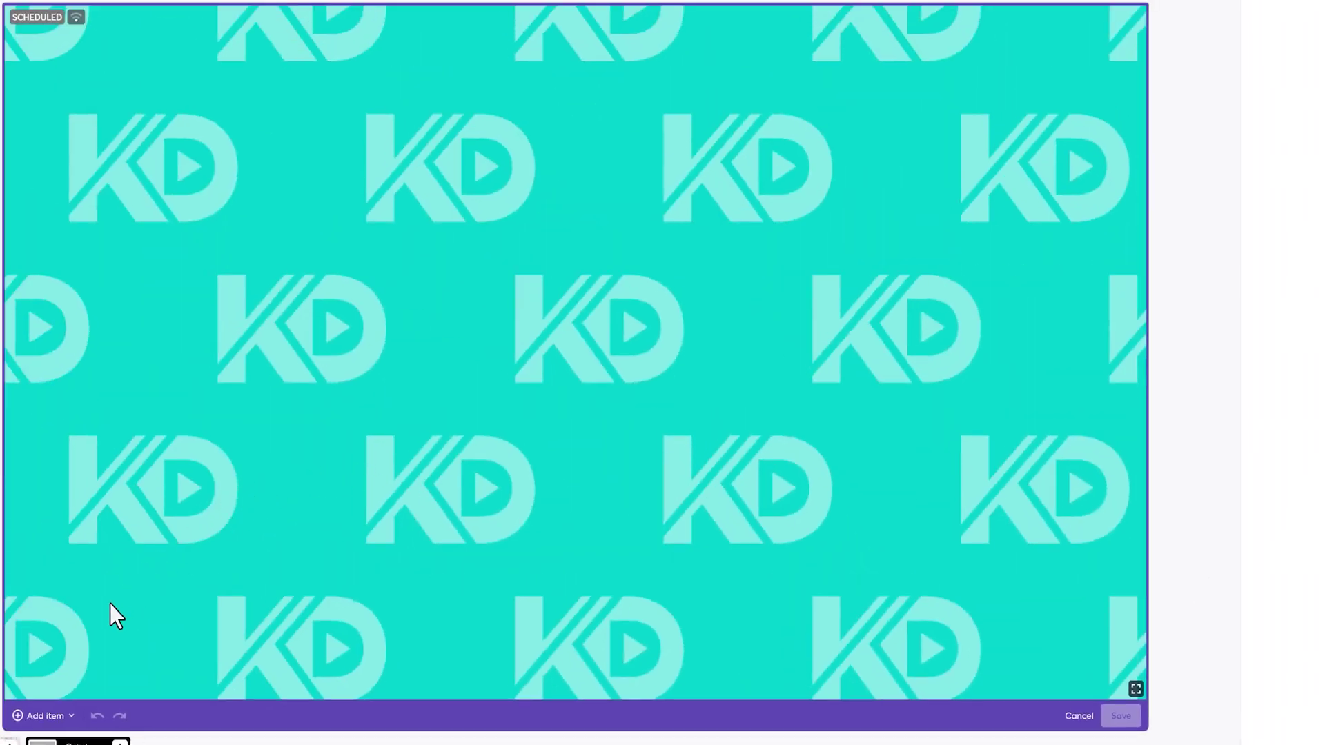
# - Add a dynamic camera grid set to Fill, bottom alignment and 10 participants
pyautogui.click(47, 716)
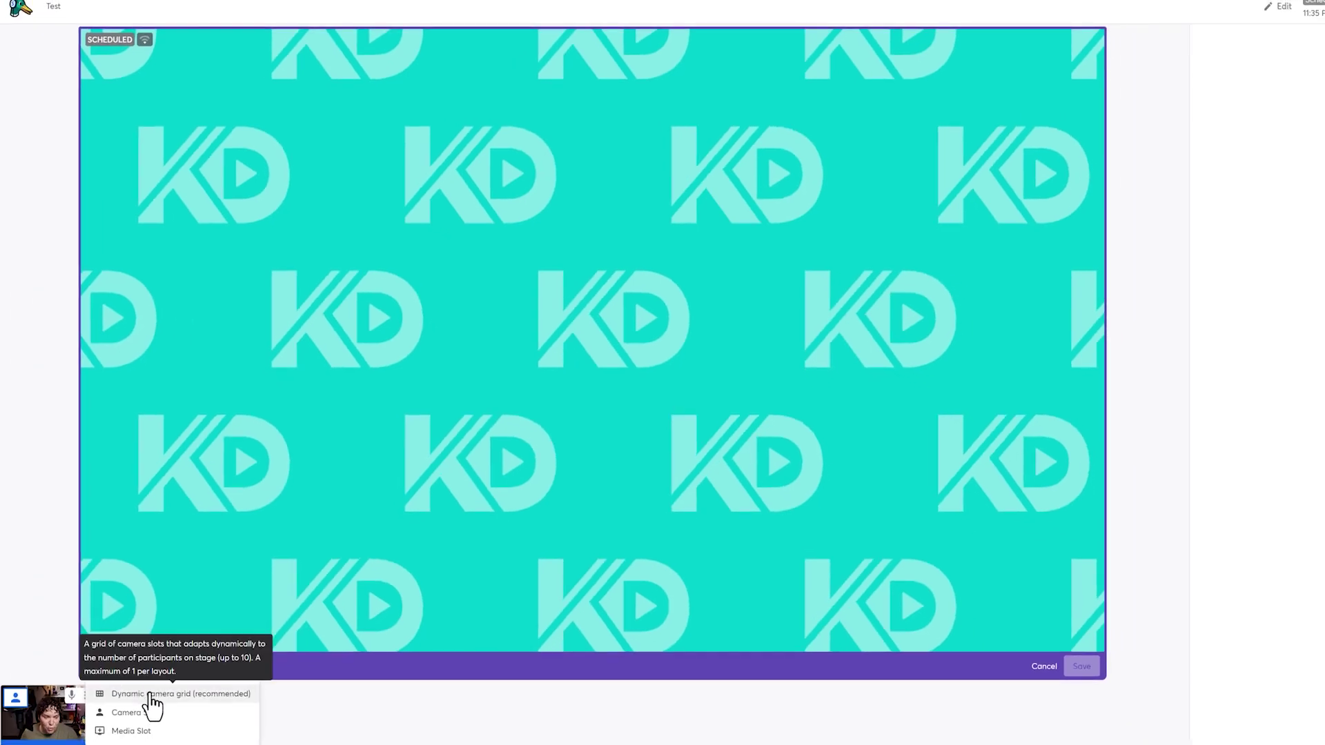
pyautogui.click(152, 693)
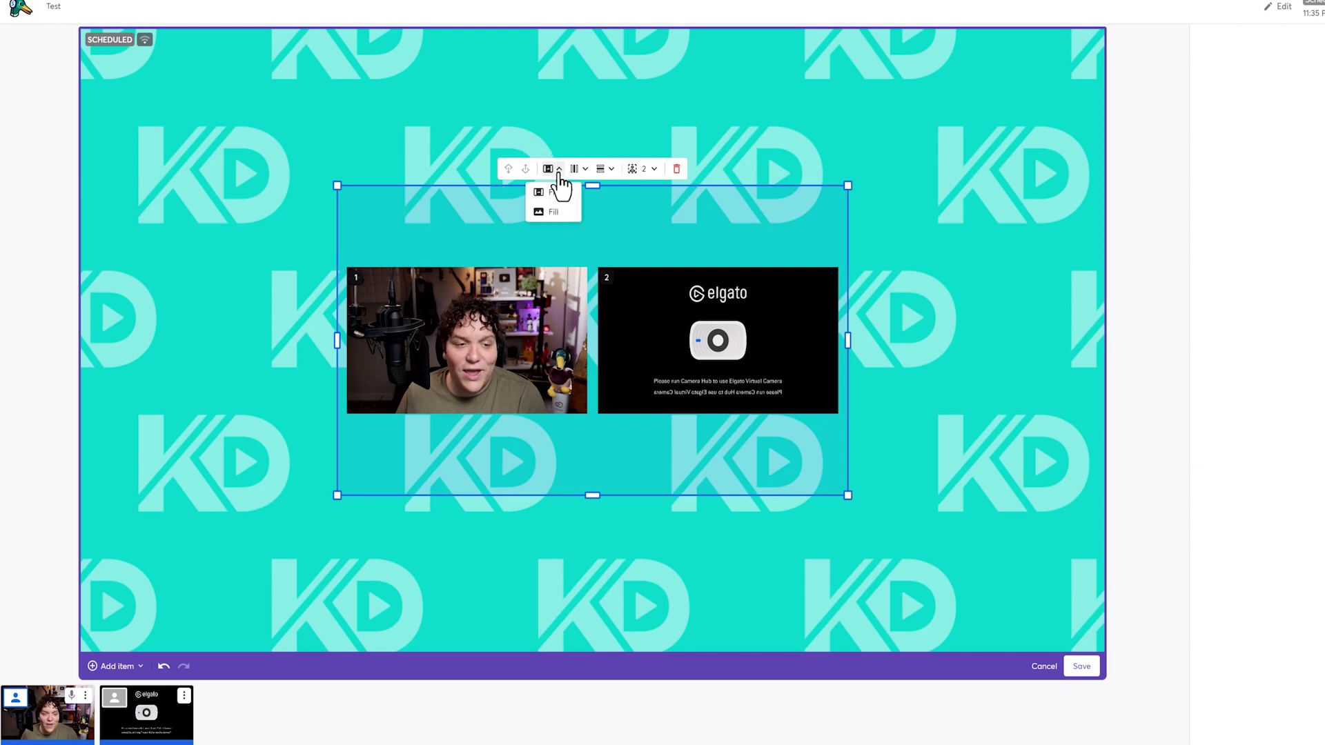
pyautogui.click(554, 213)
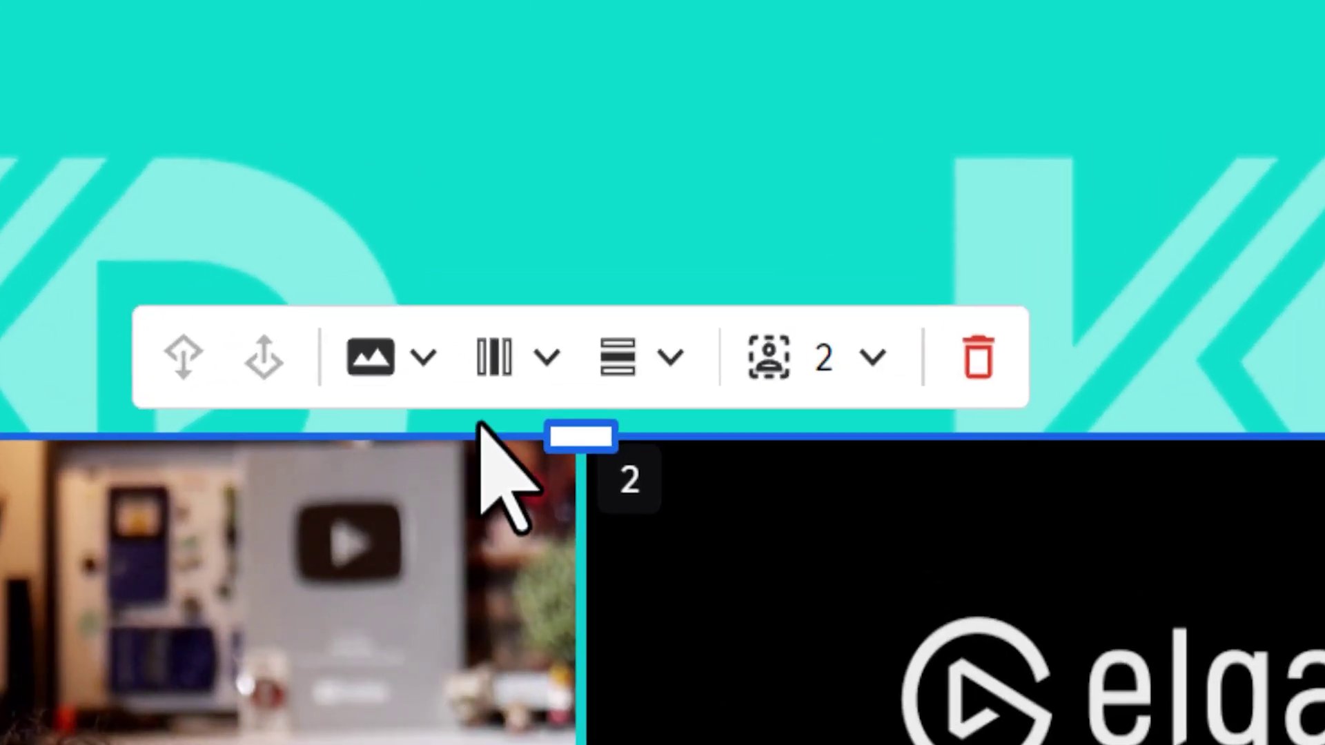
pyautogui.click(575, 169)
pyautogui.click(632, 358)
pyautogui.click(636, 652)
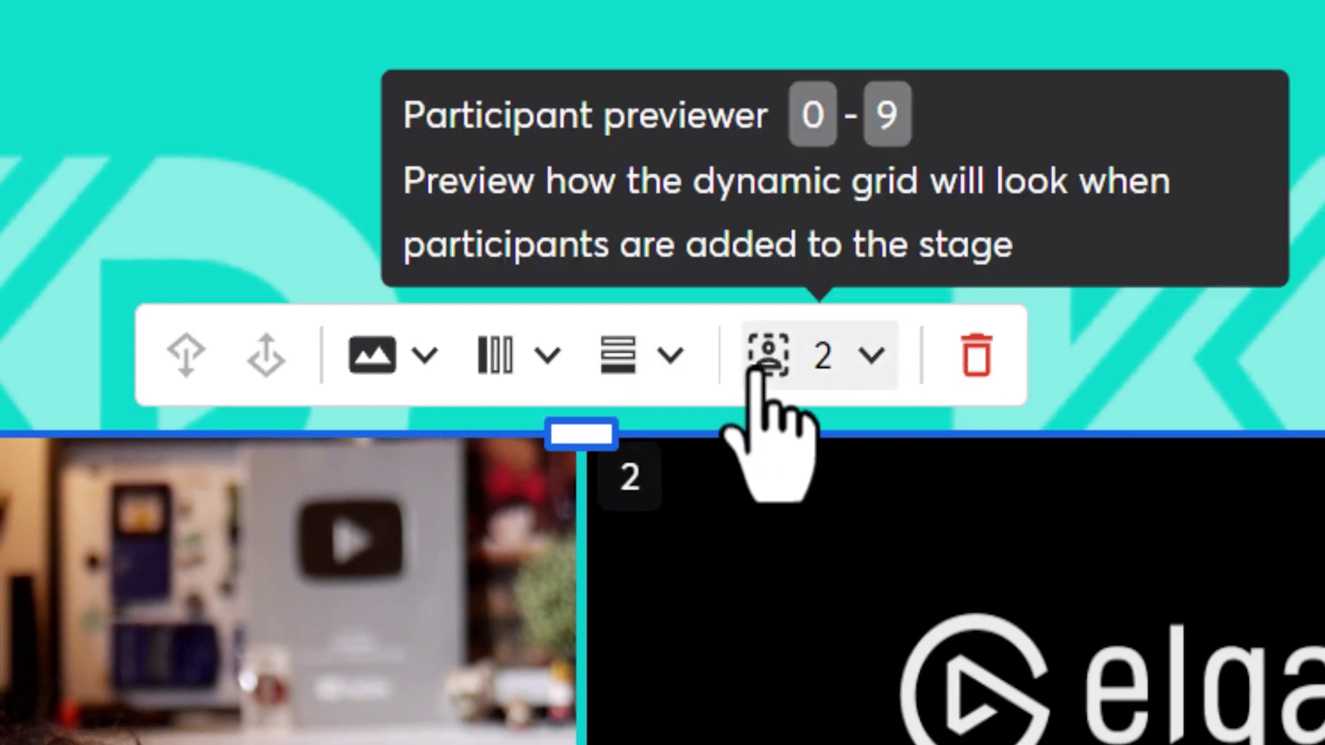
pyautogui.click(764, 365)
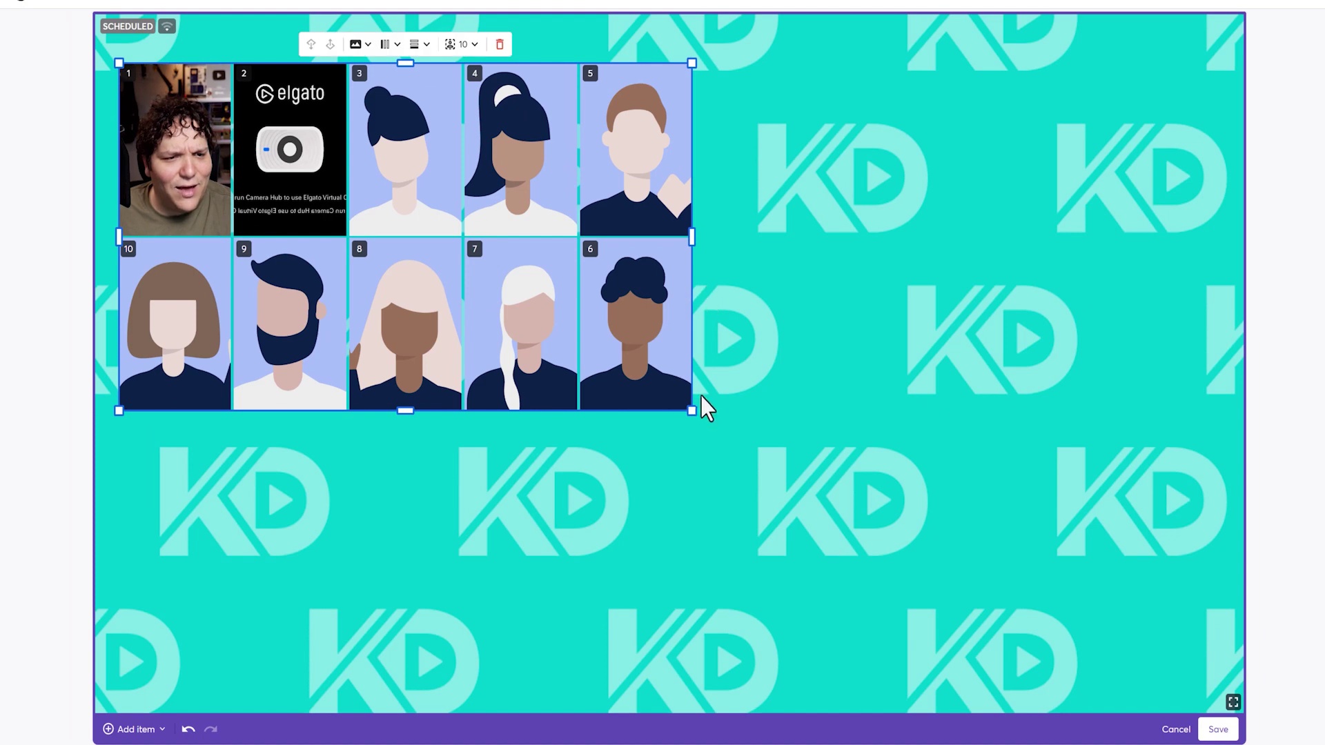
# - Resize the grid into a full-height column on the left edge and save it as a new layout
pyautogui.moveTo(683, 421); pyautogui.dragTo(891, 507)
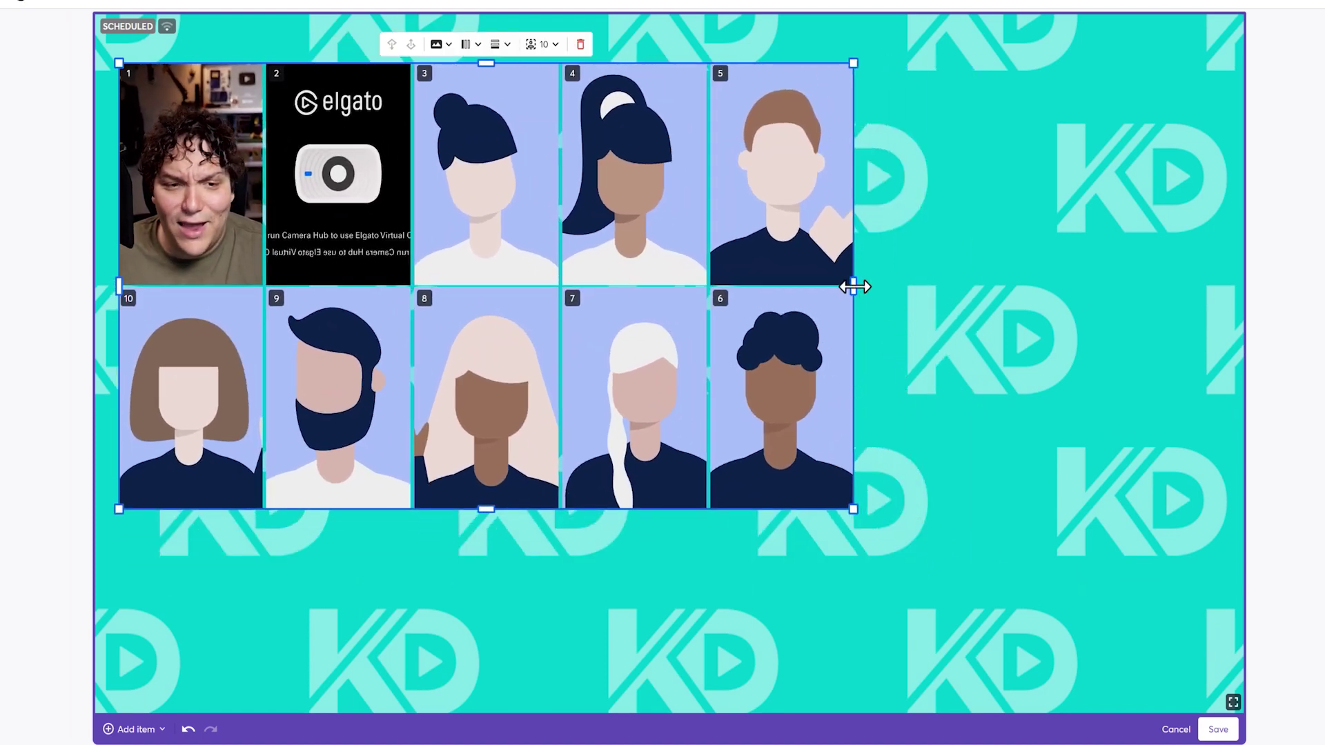
pyautogui.moveTo(853, 286)
pyautogui.mouseDown()
pyautogui.moveTo(598, 262)
pyautogui.moveTo(212, 302)
pyautogui.mouseUp()
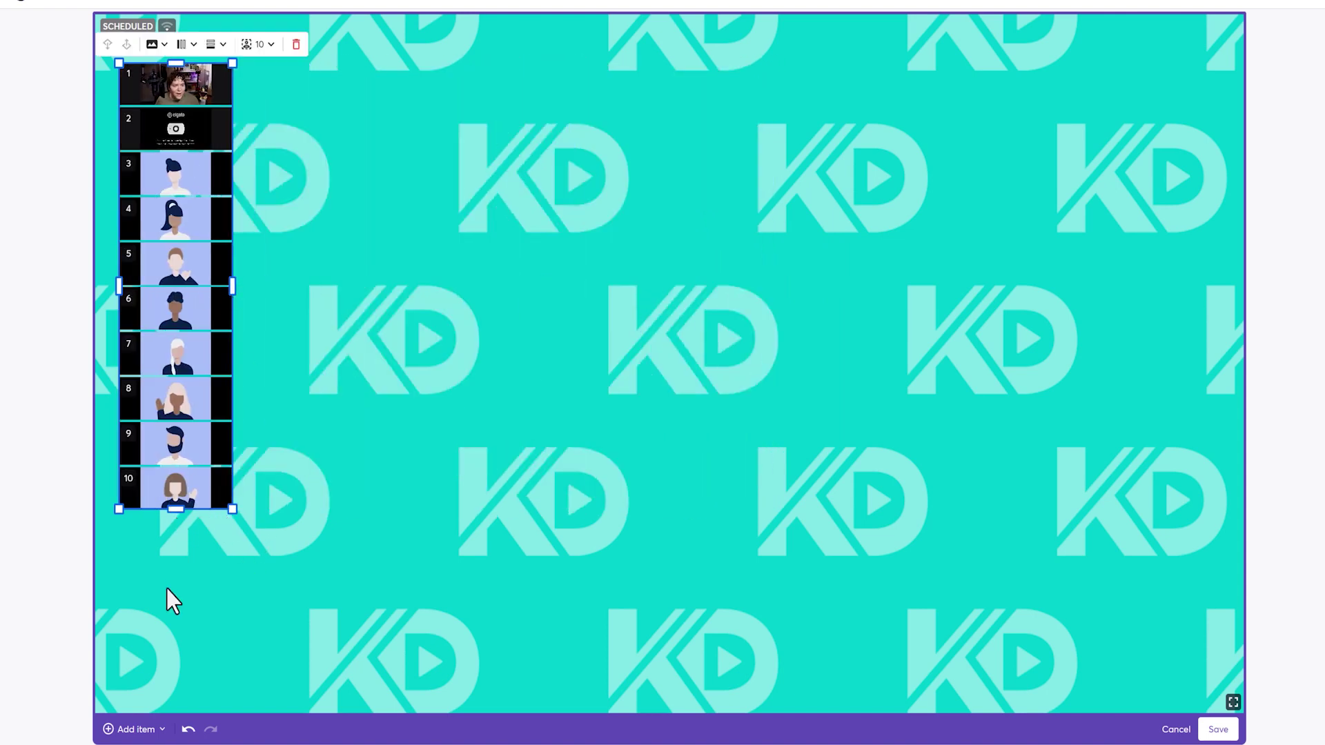
pyautogui.moveTo(175, 508); pyautogui.dragTo(234, 725)
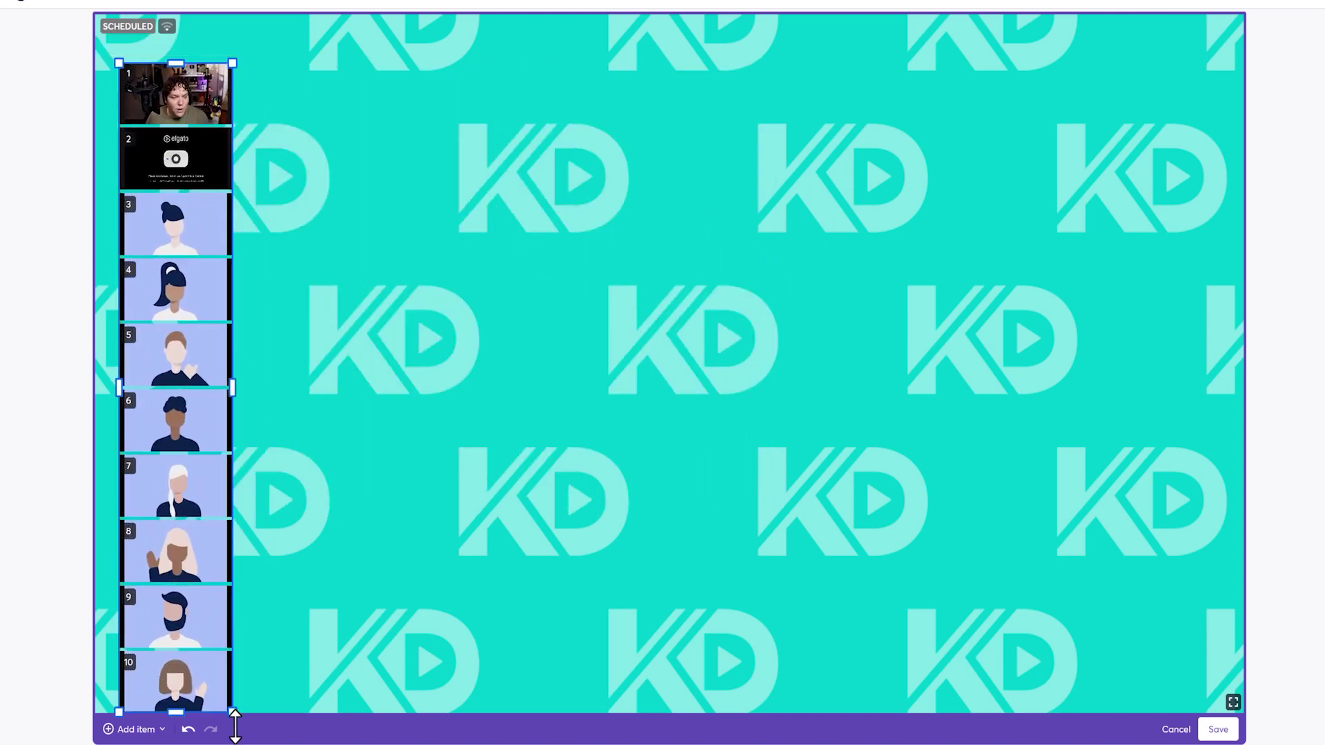
pyautogui.moveTo(174, 59); pyautogui.dragTo(175, 15)
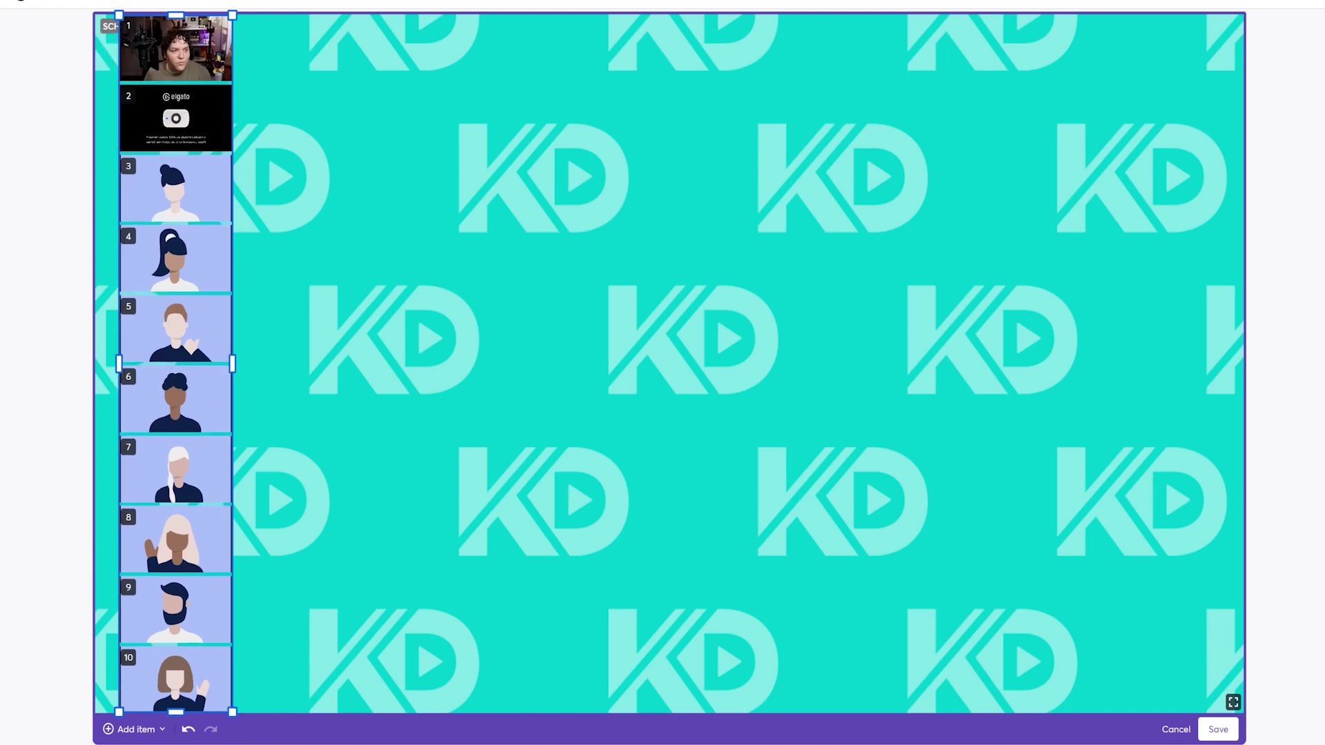
pyautogui.moveTo(121, 359); pyautogui.dragTo(53, 347)
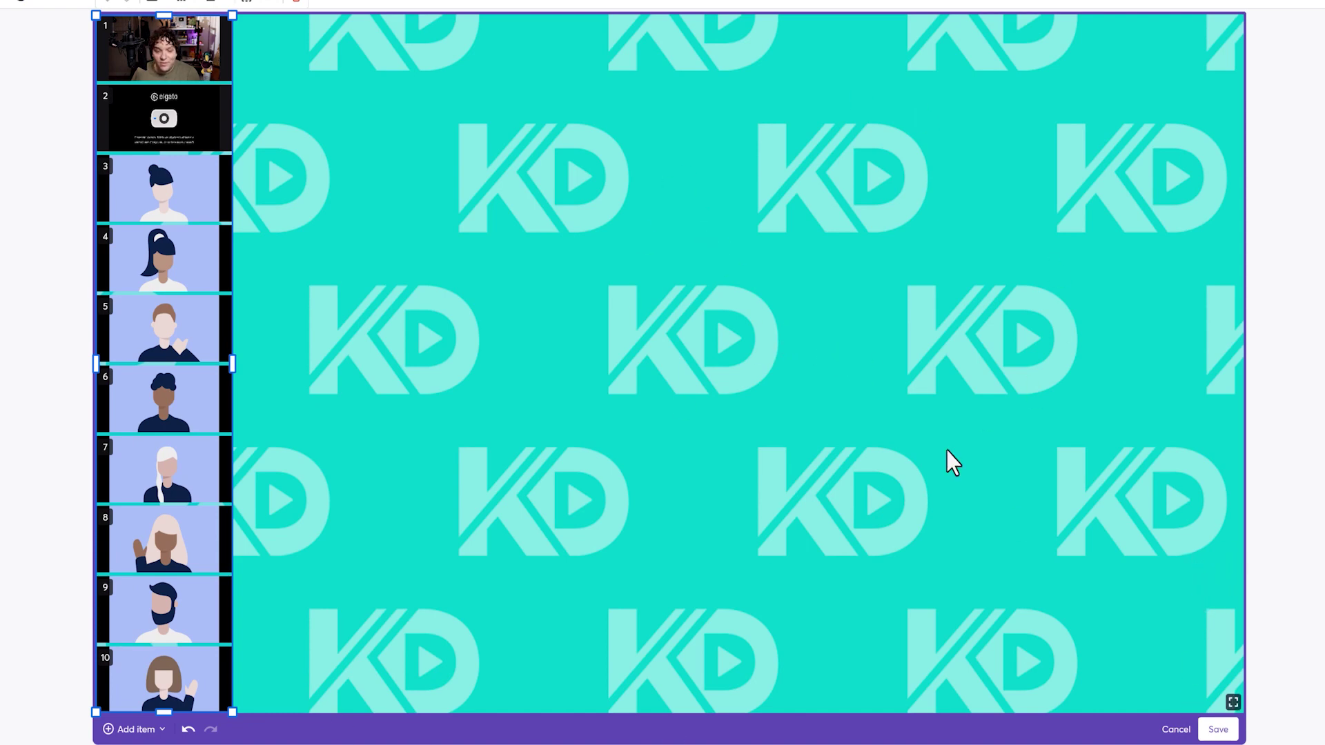
pyautogui.click(1206, 734)
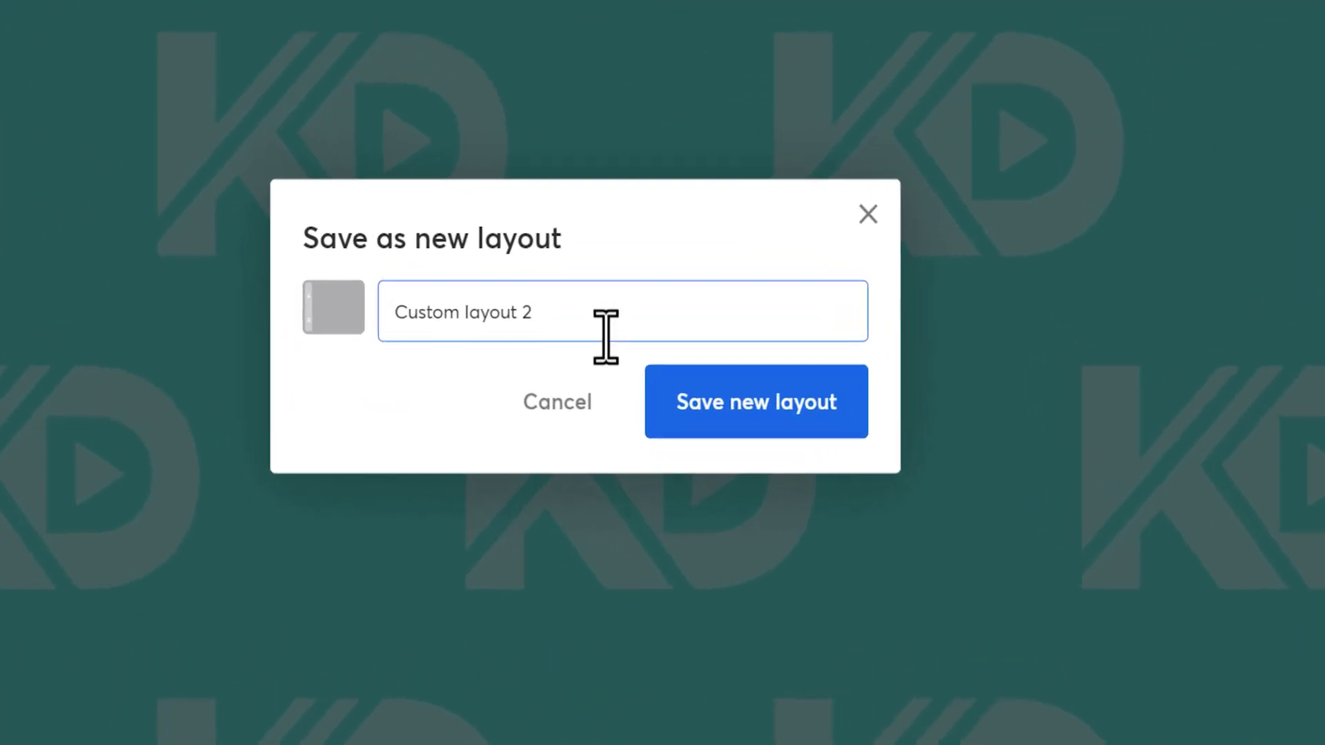
pyautogui.hotkey('ctrl', 'a')
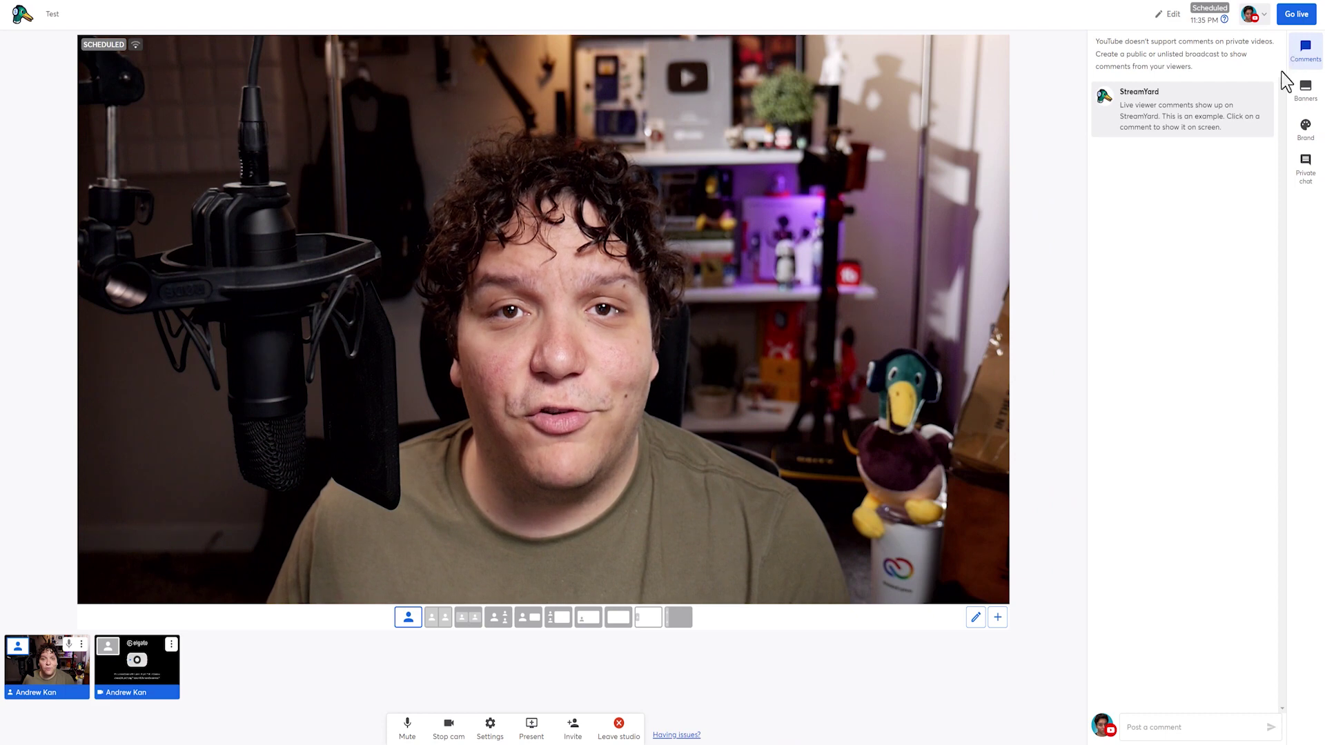
# - Preview the sample viewer comment on stage, then take it off again
pyautogui.click(1186, 110)
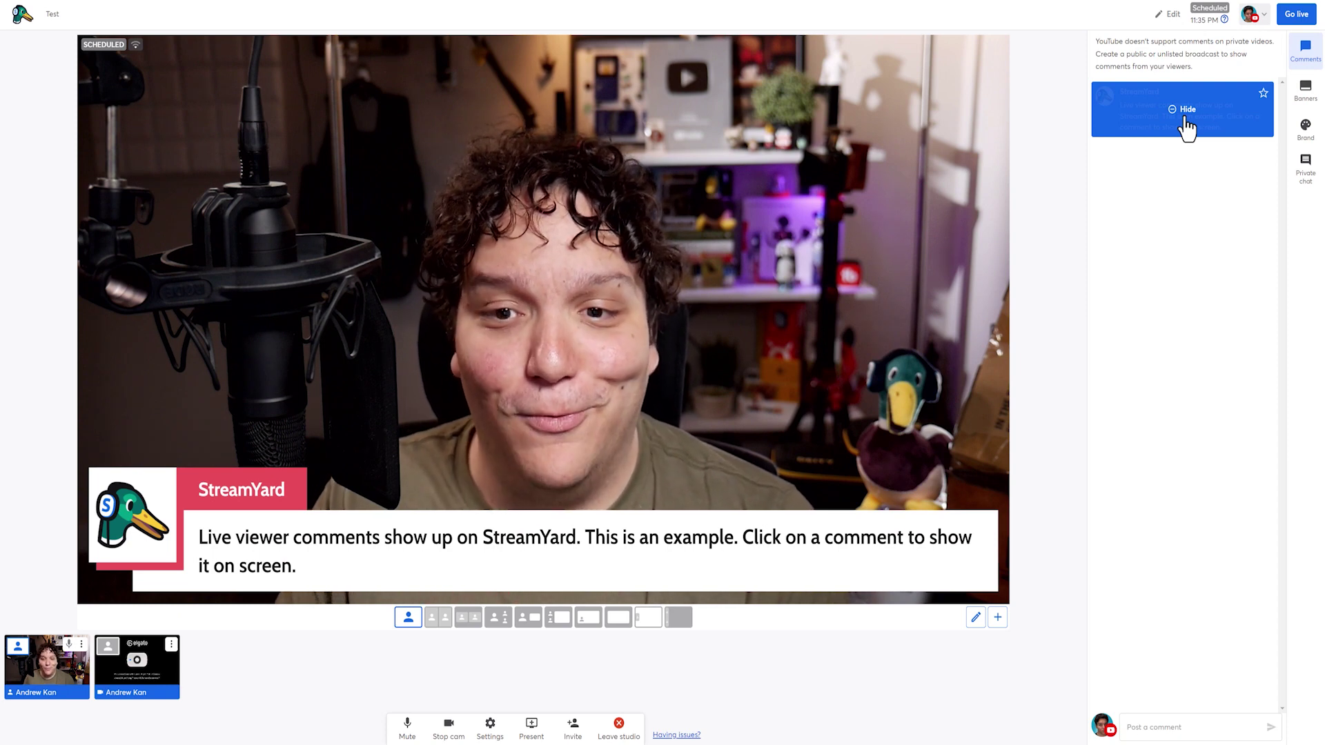
pyautogui.click(1186, 110)
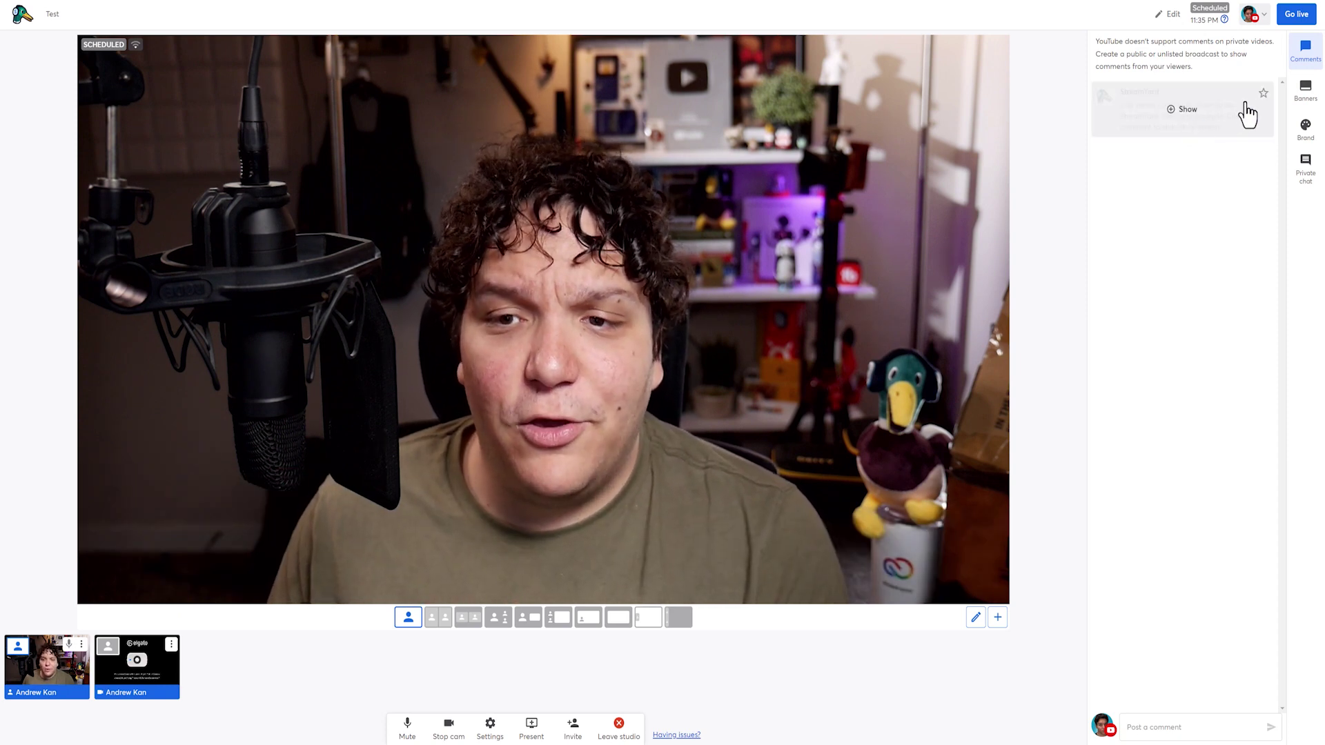
pyautogui.click(1306, 91)
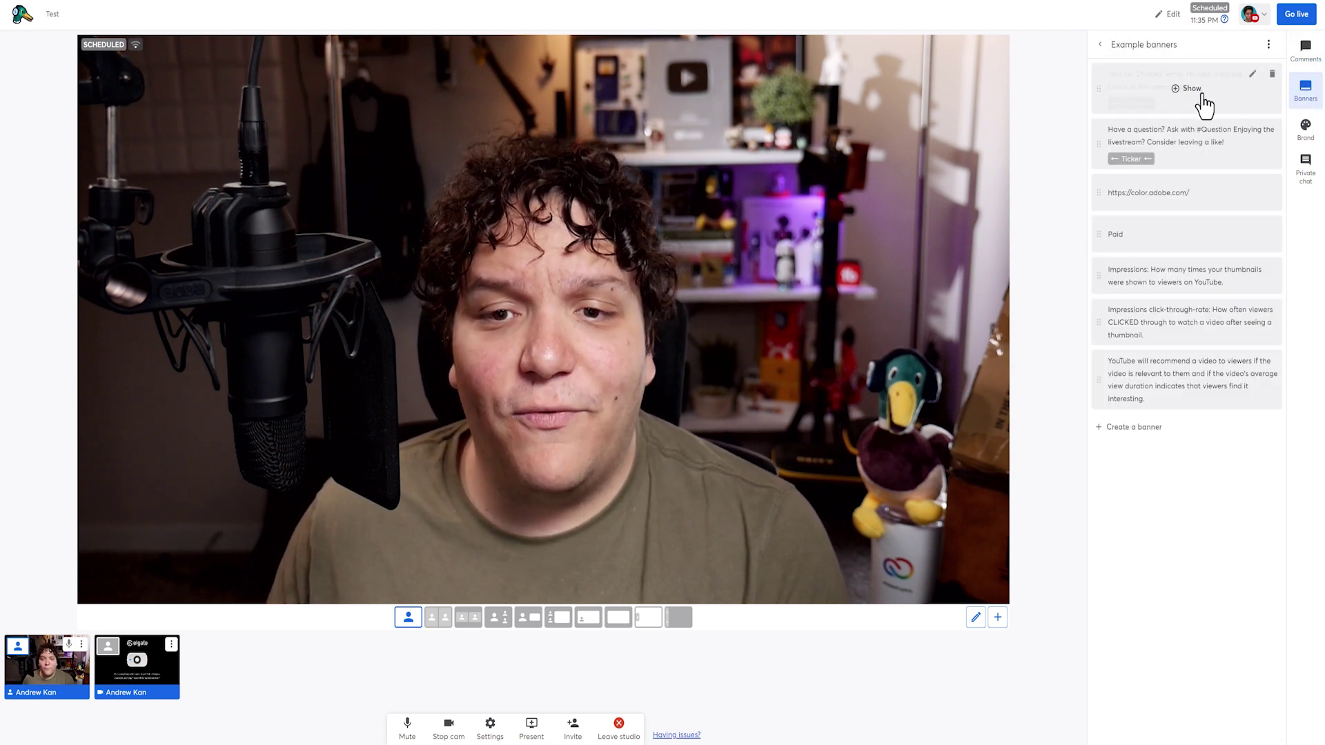
# - Show the Discord server and Paid banners, then hide both from the stream
pyautogui.click(1190, 88)
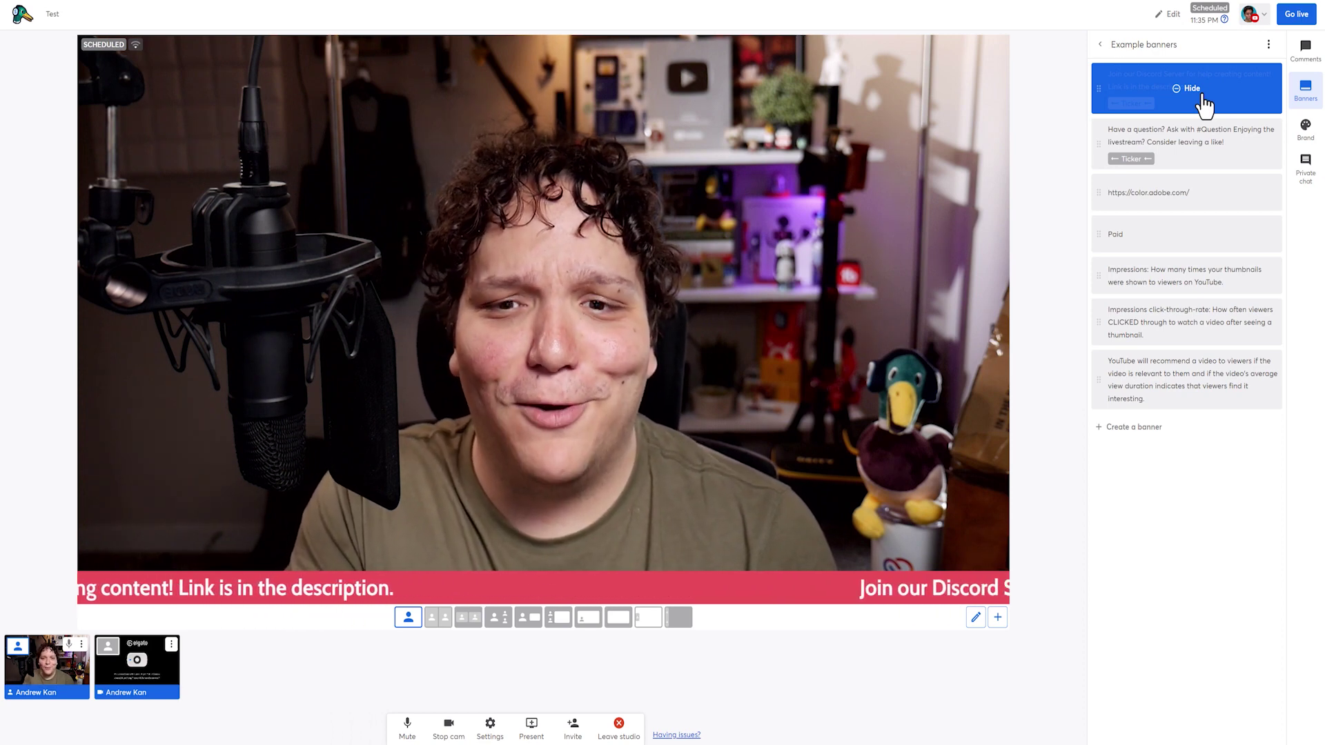
pyautogui.moveTo(1186, 234)
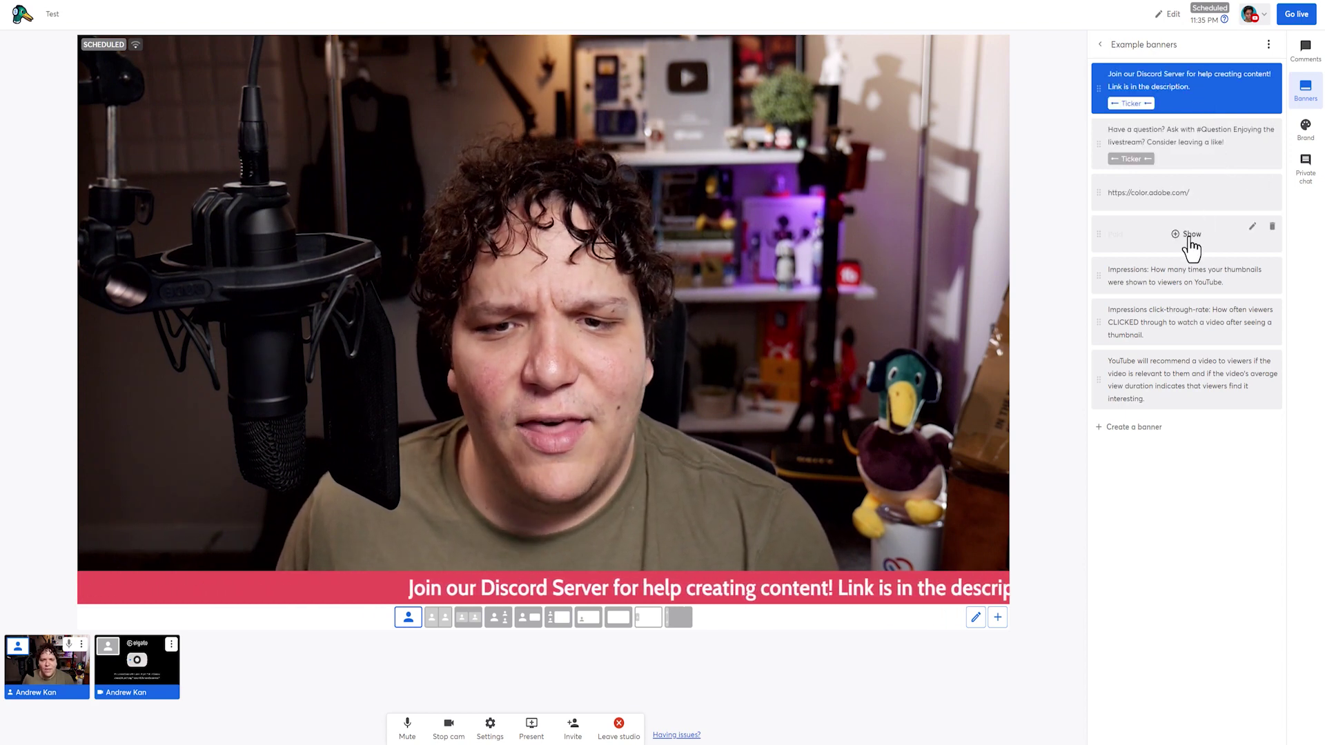
pyautogui.click(1189, 247)
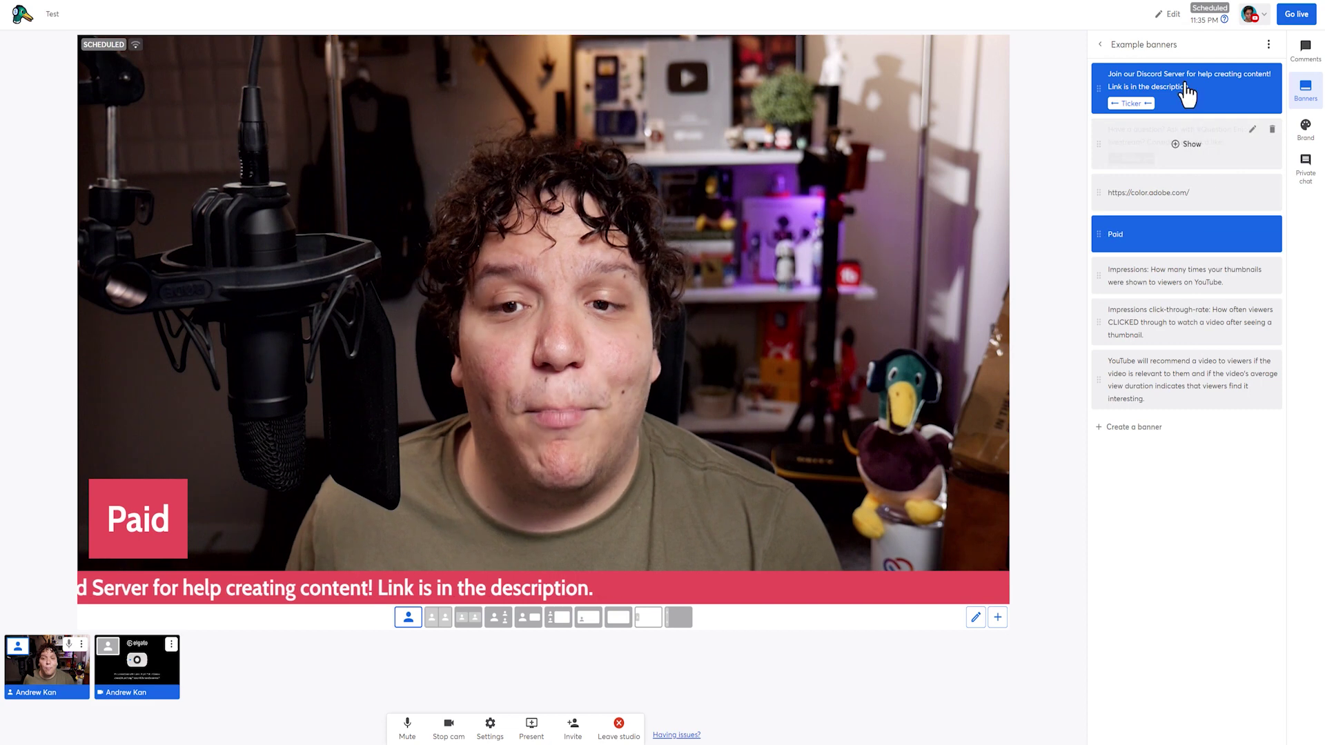
pyautogui.click(1186, 91)
pyautogui.click(1213, 232)
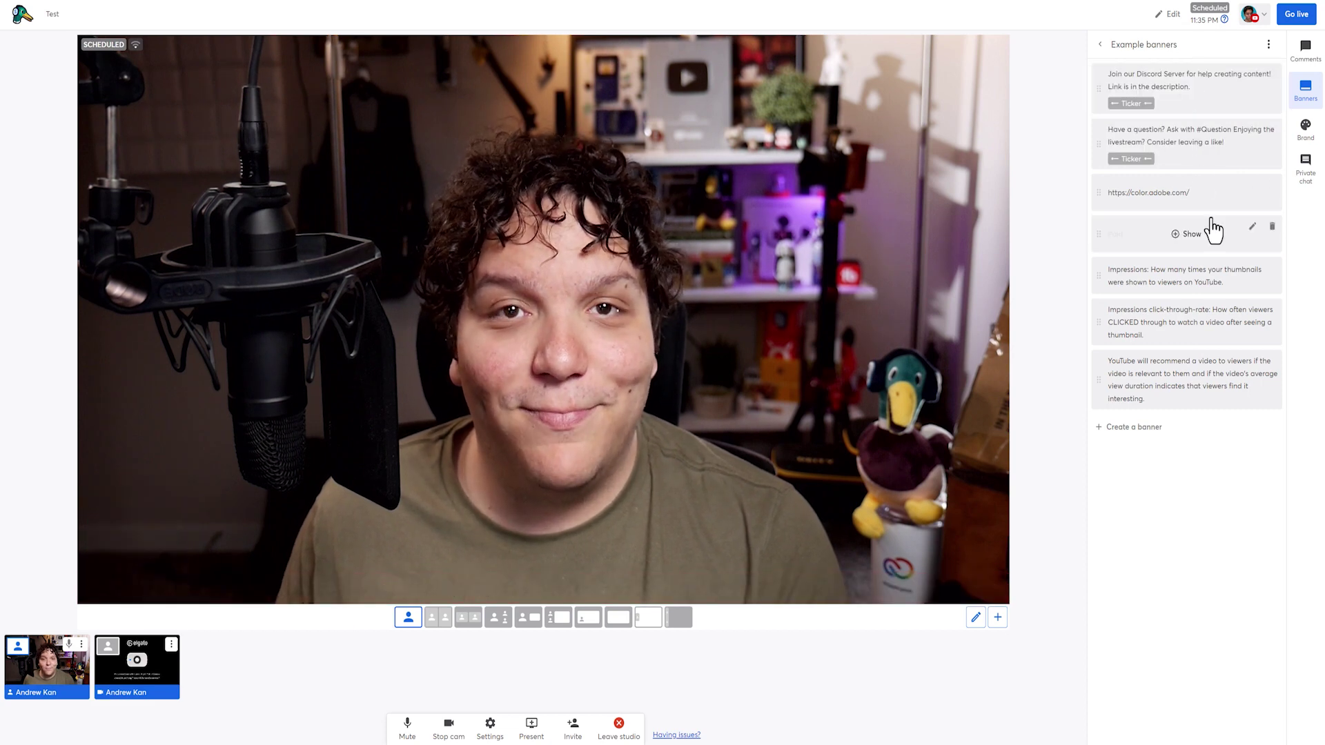
# - Open the brand settings and view the brand colour picker without changing it
pyautogui.click(1306, 136)
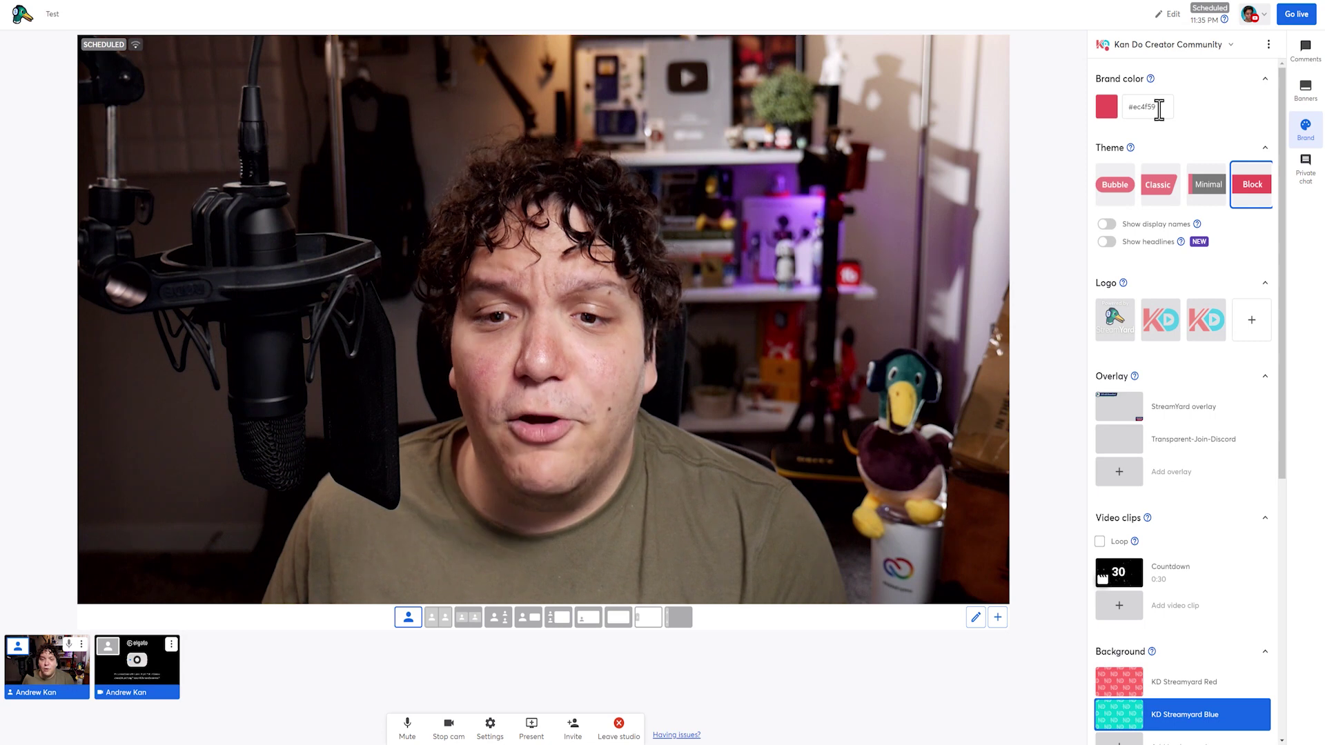
pyautogui.click(1107, 110)
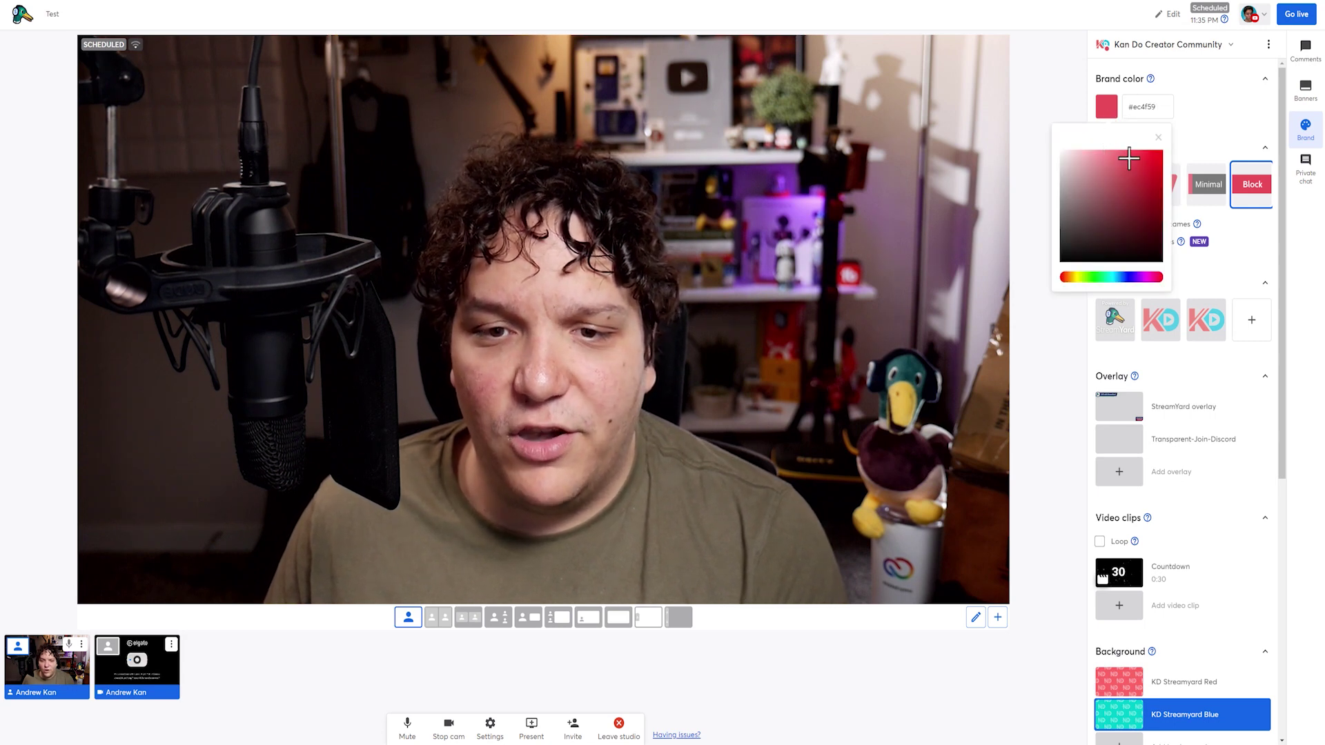
pyautogui.click(1167, 104)
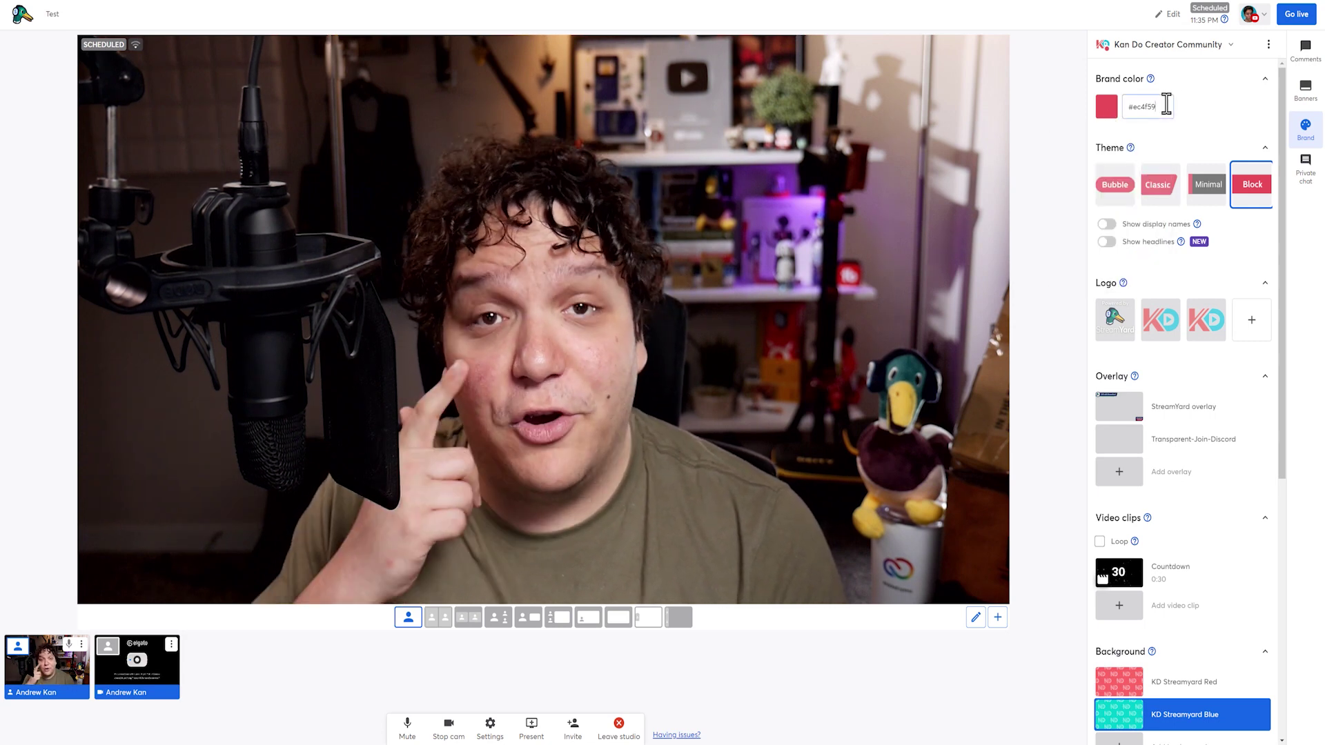
# - Turn on display names, edit the headline, then switch name captions back off
pyautogui.click(1105, 225)
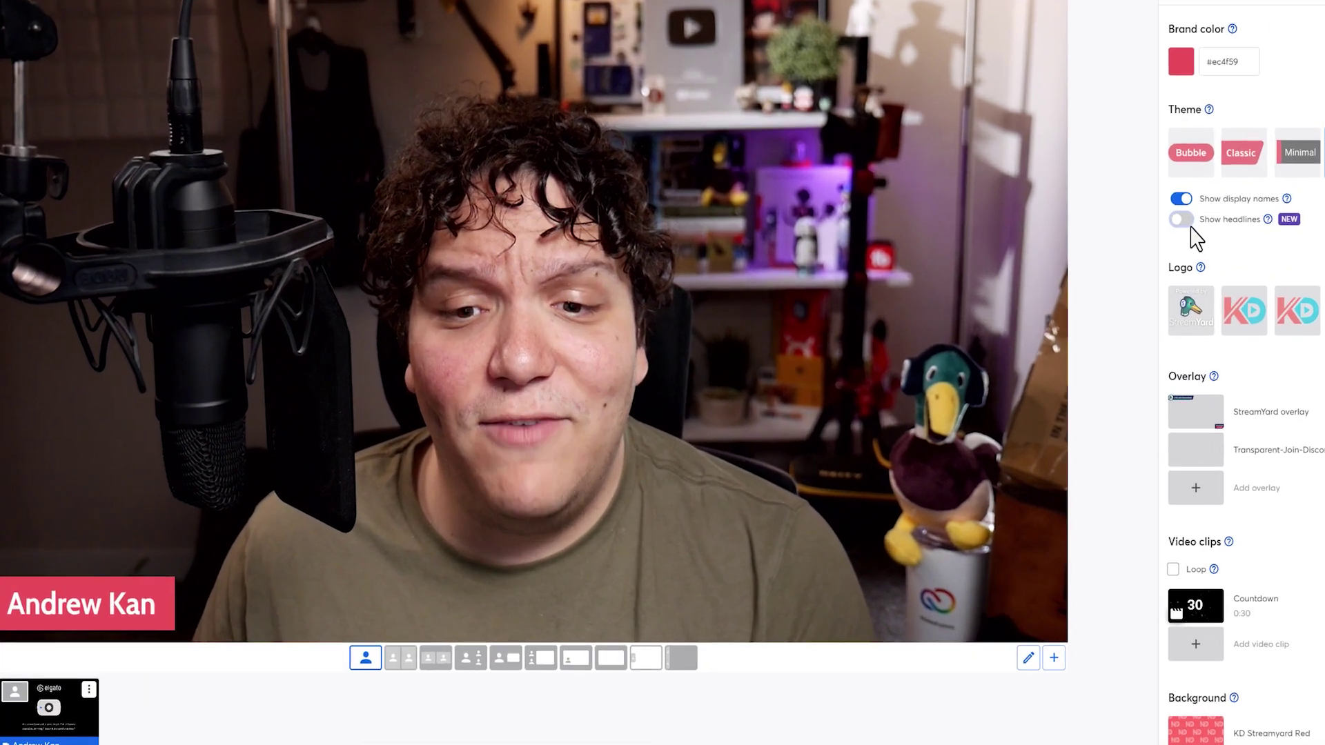
pyautogui.click(1107, 242)
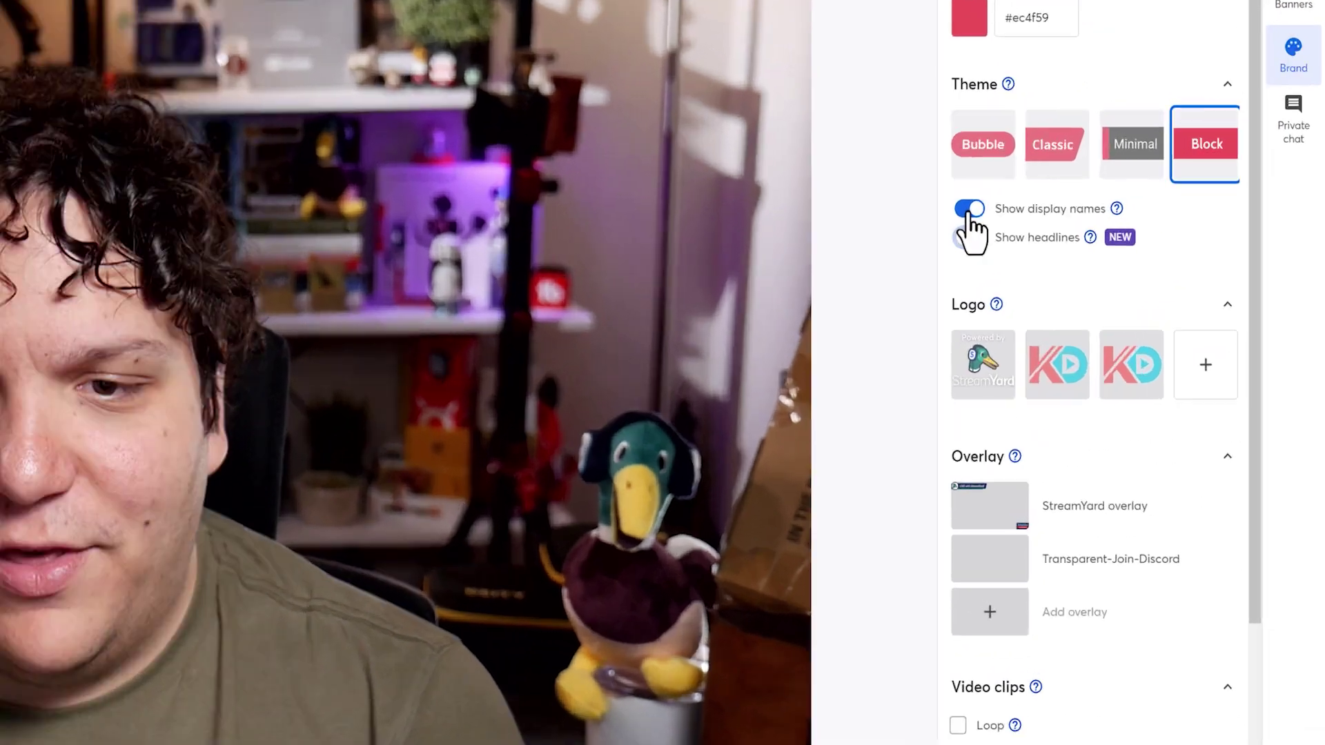
pyautogui.click(970, 210)
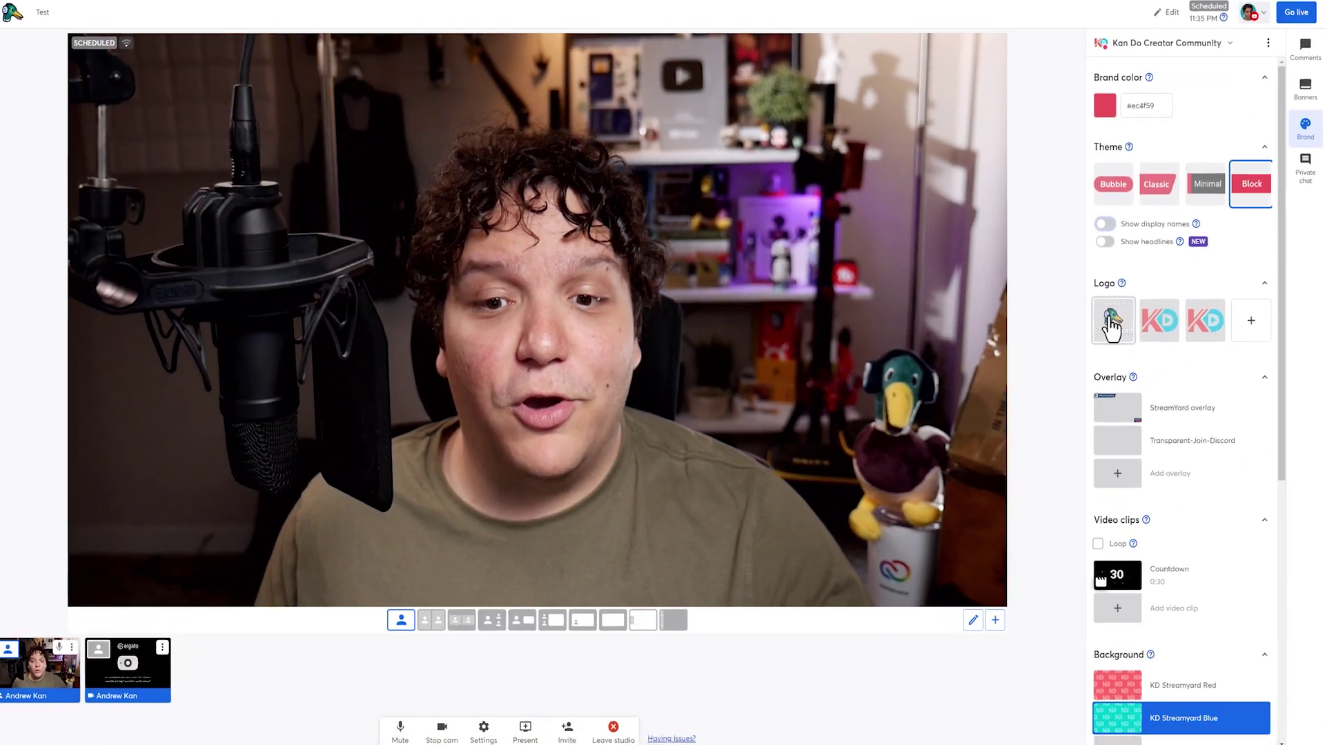
pyautogui.click(1114, 320)
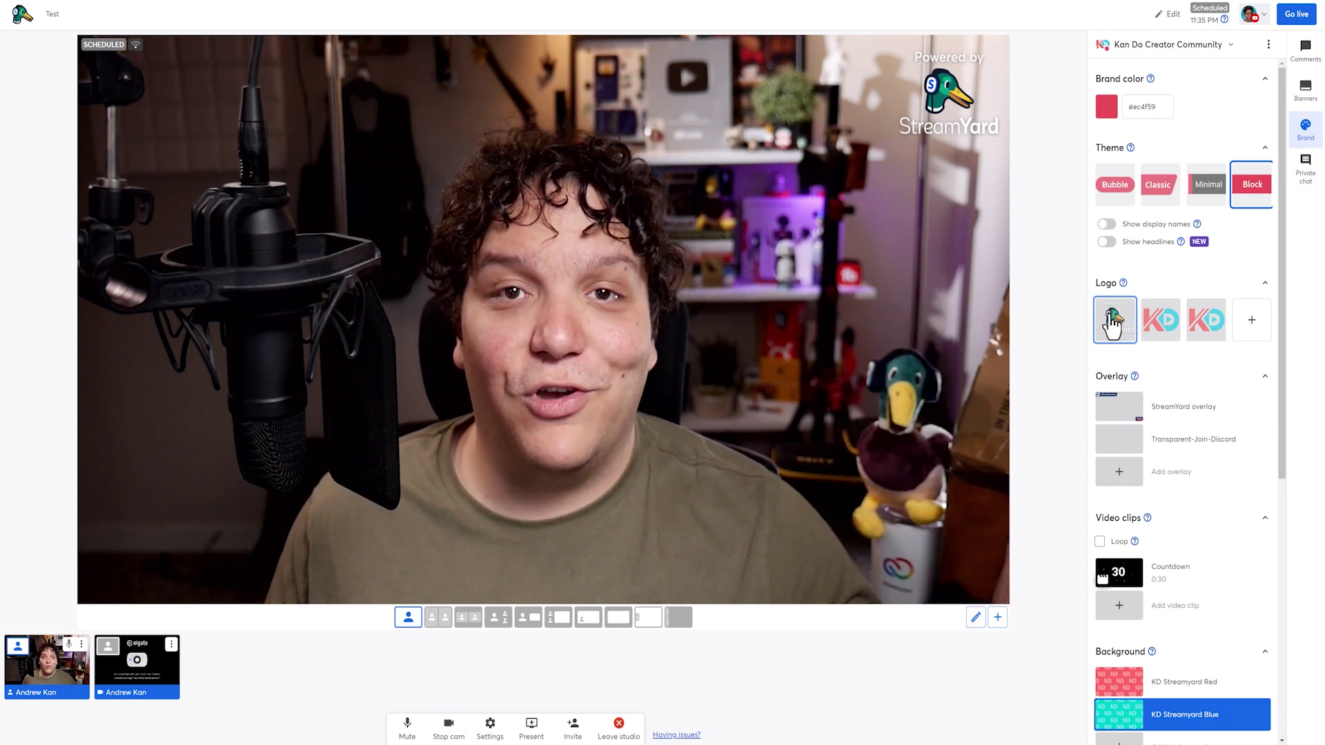
pyautogui.click(1112, 324)
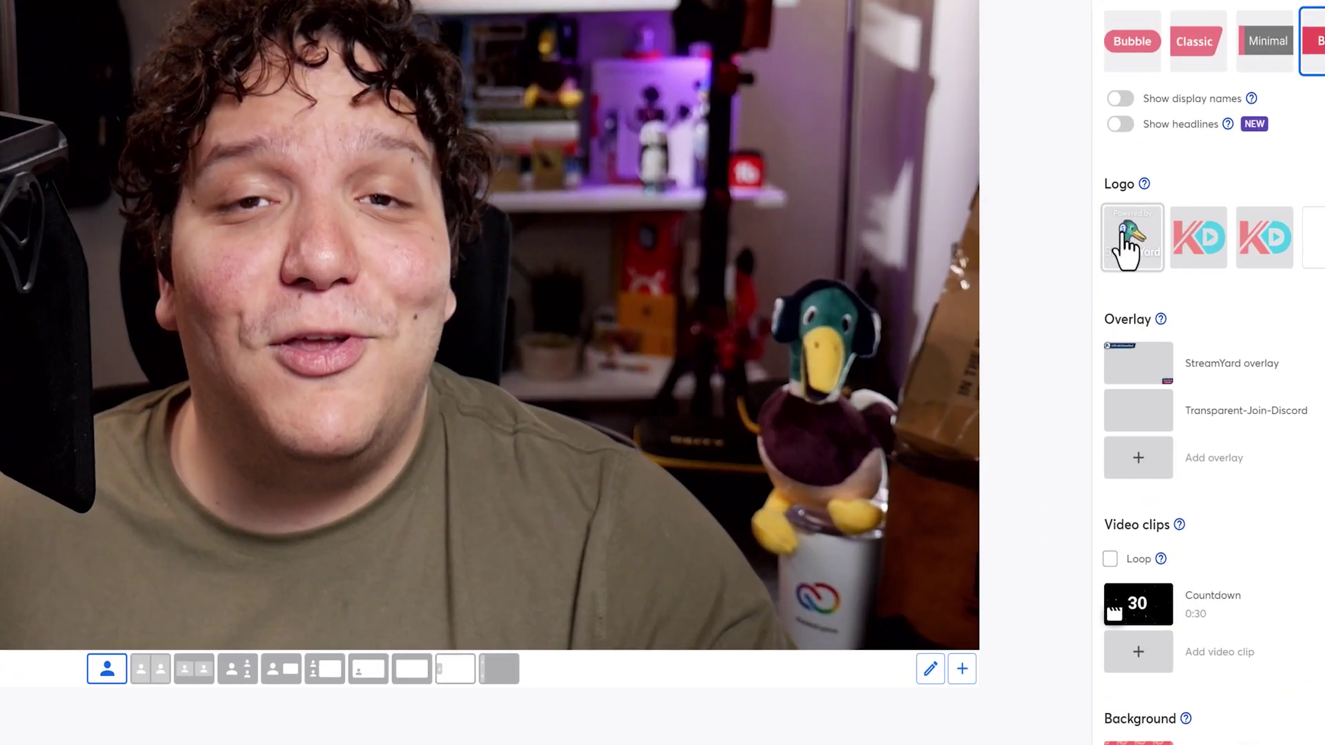
pyautogui.moveTo(1117, 439)
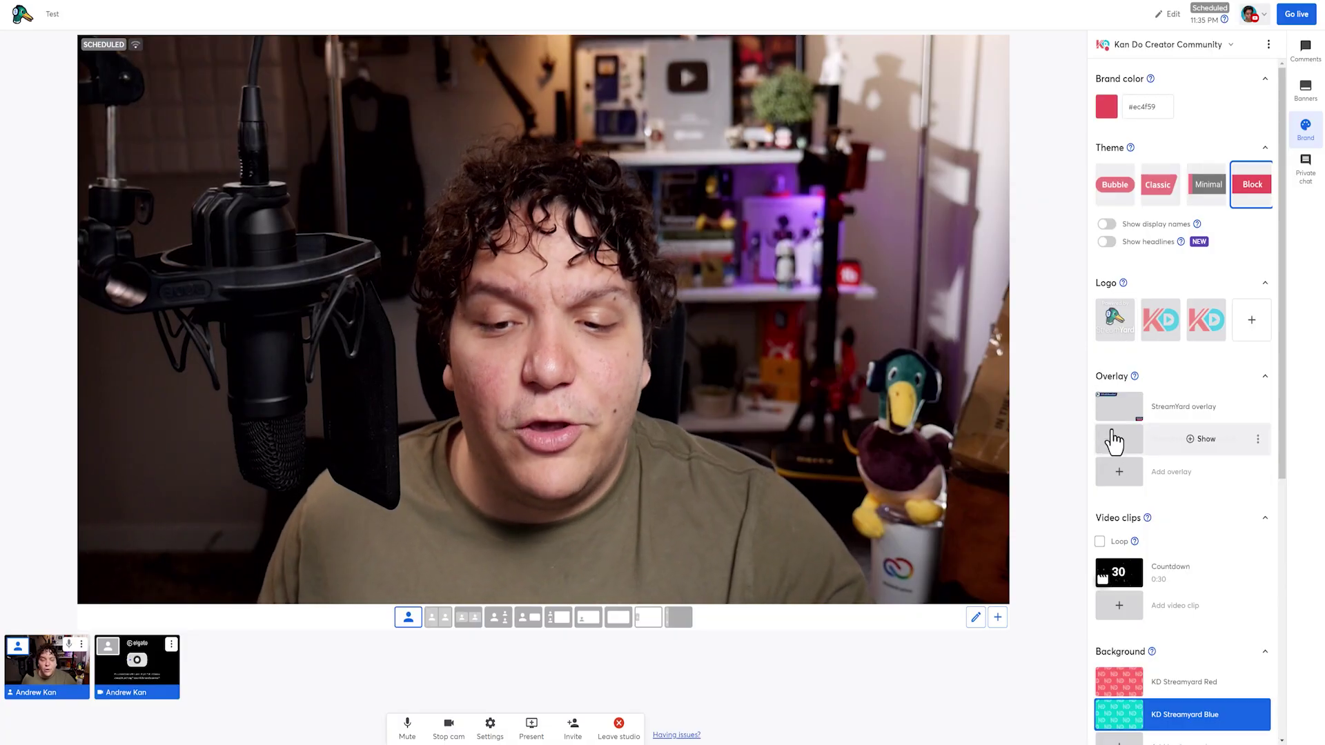
pyautogui.click(1119, 446)
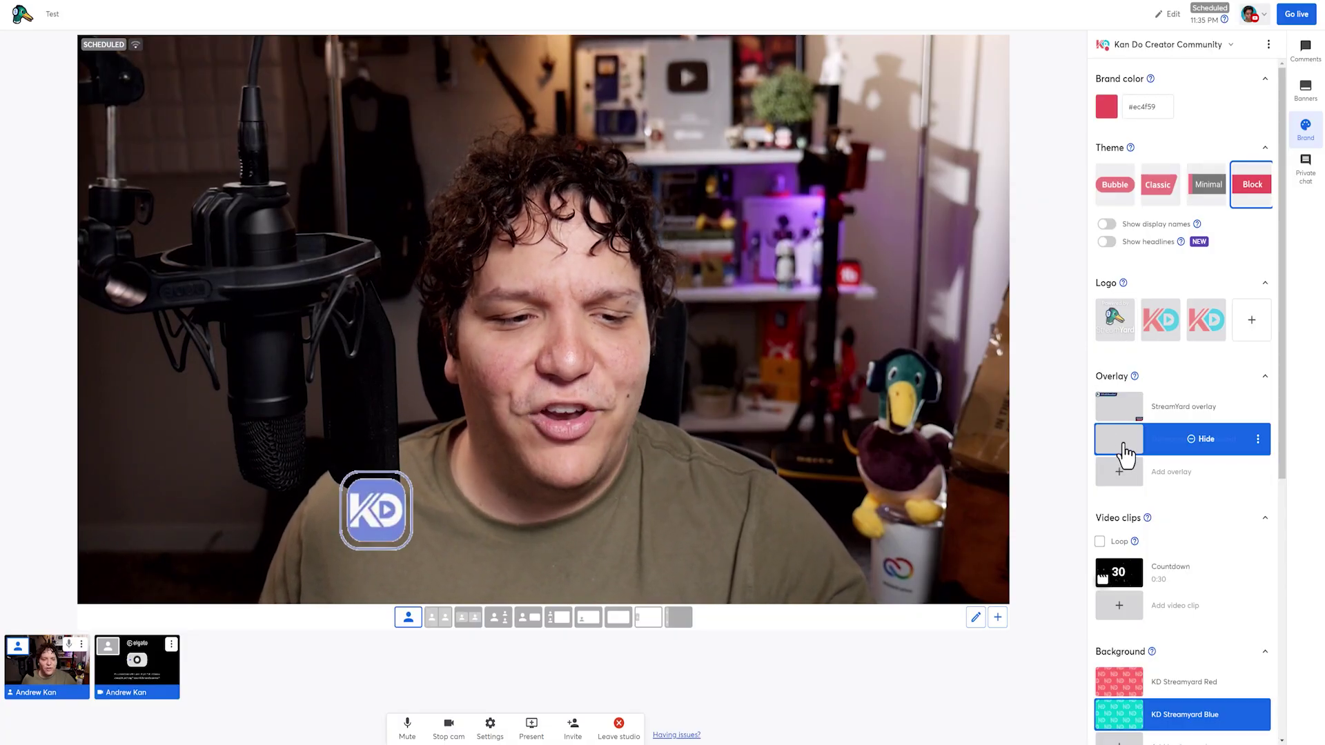
pyautogui.click(1166, 450)
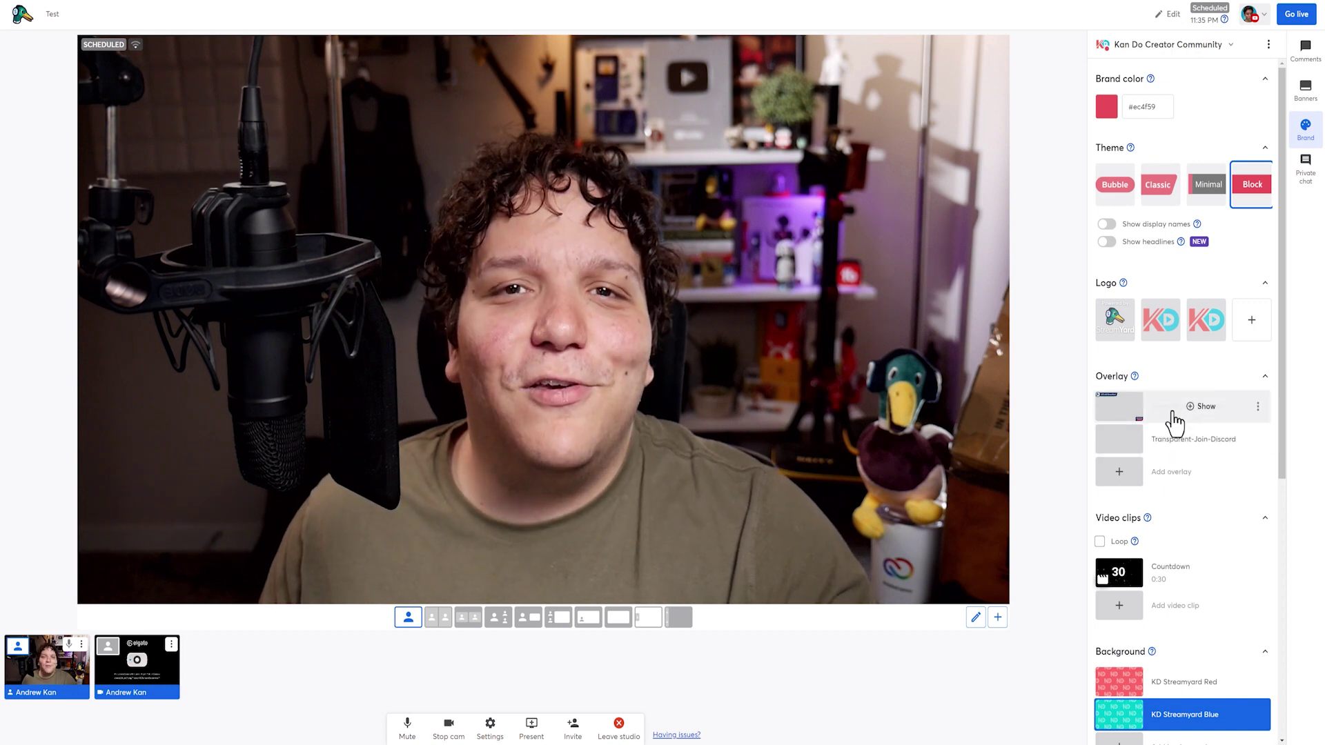
pyautogui.click(1174, 421)
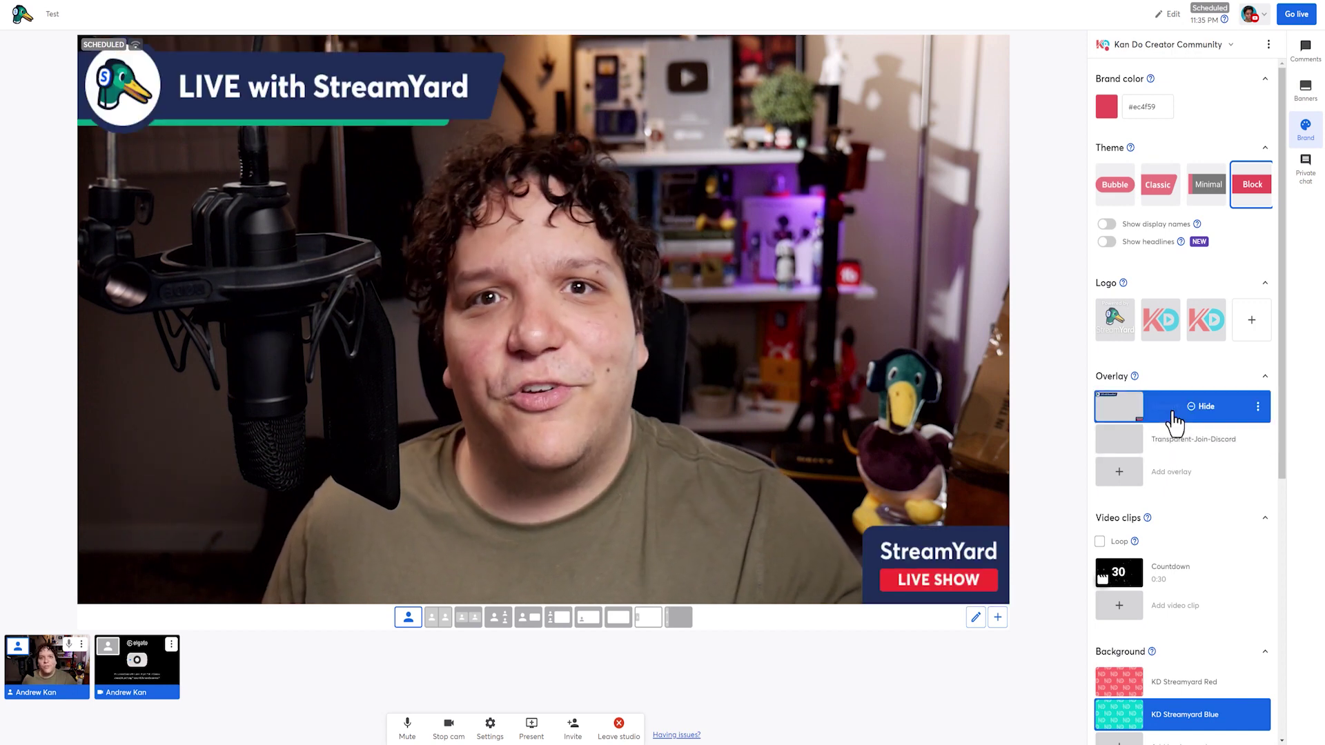
pyautogui.click(1183, 419)
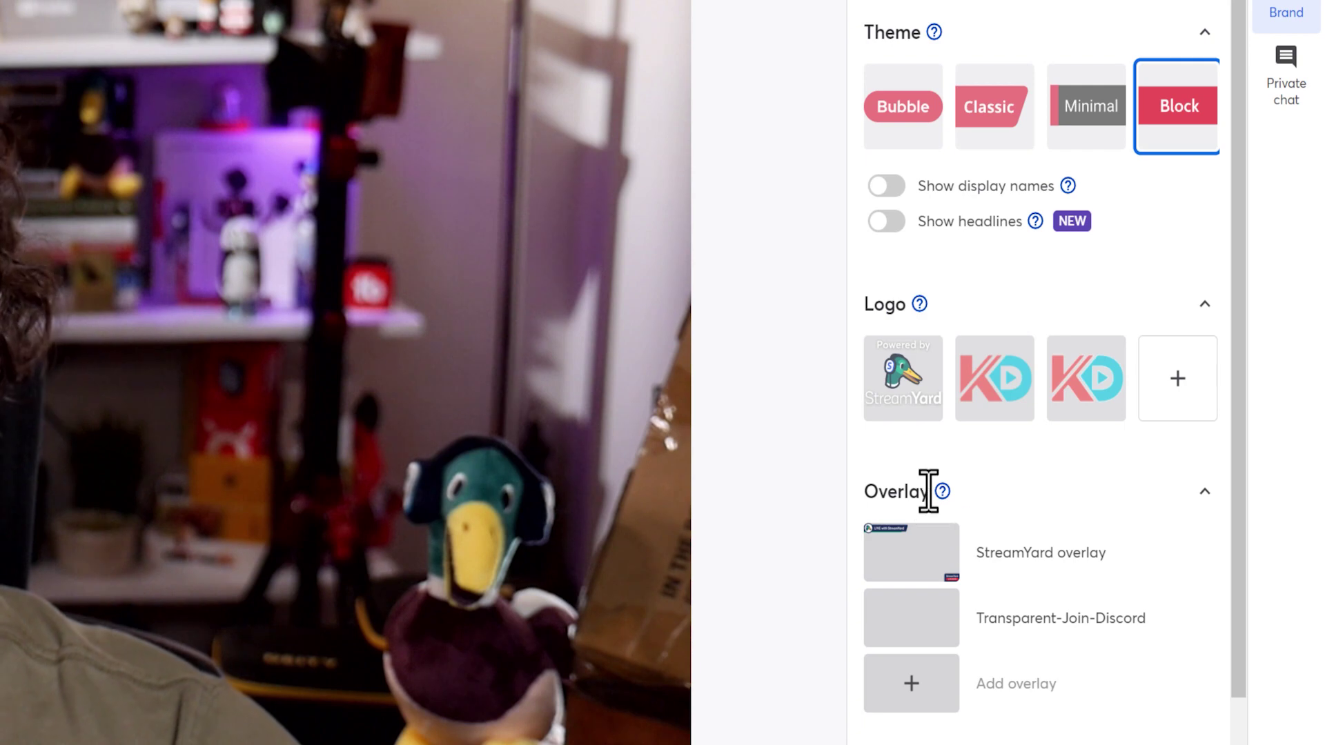
pyautogui.scroll(-5, 998, 512)
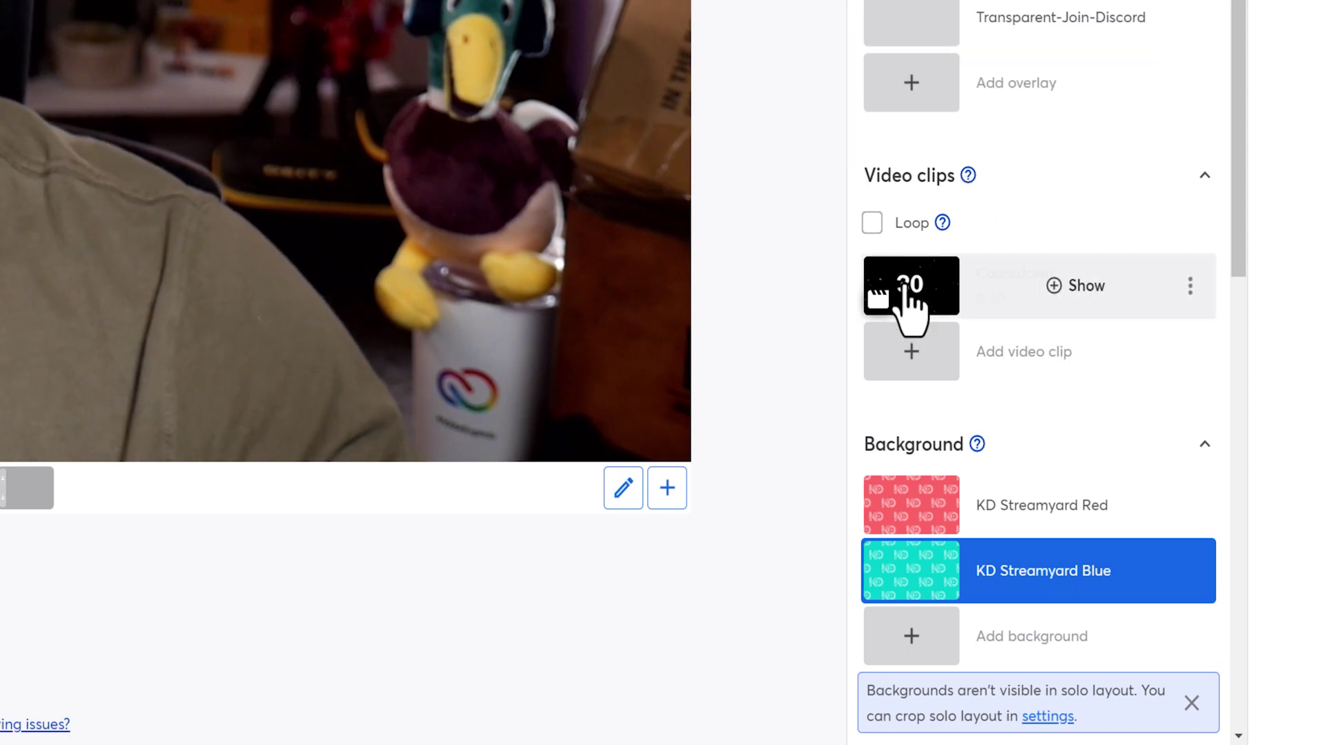
pyautogui.moveTo(1035, 286)
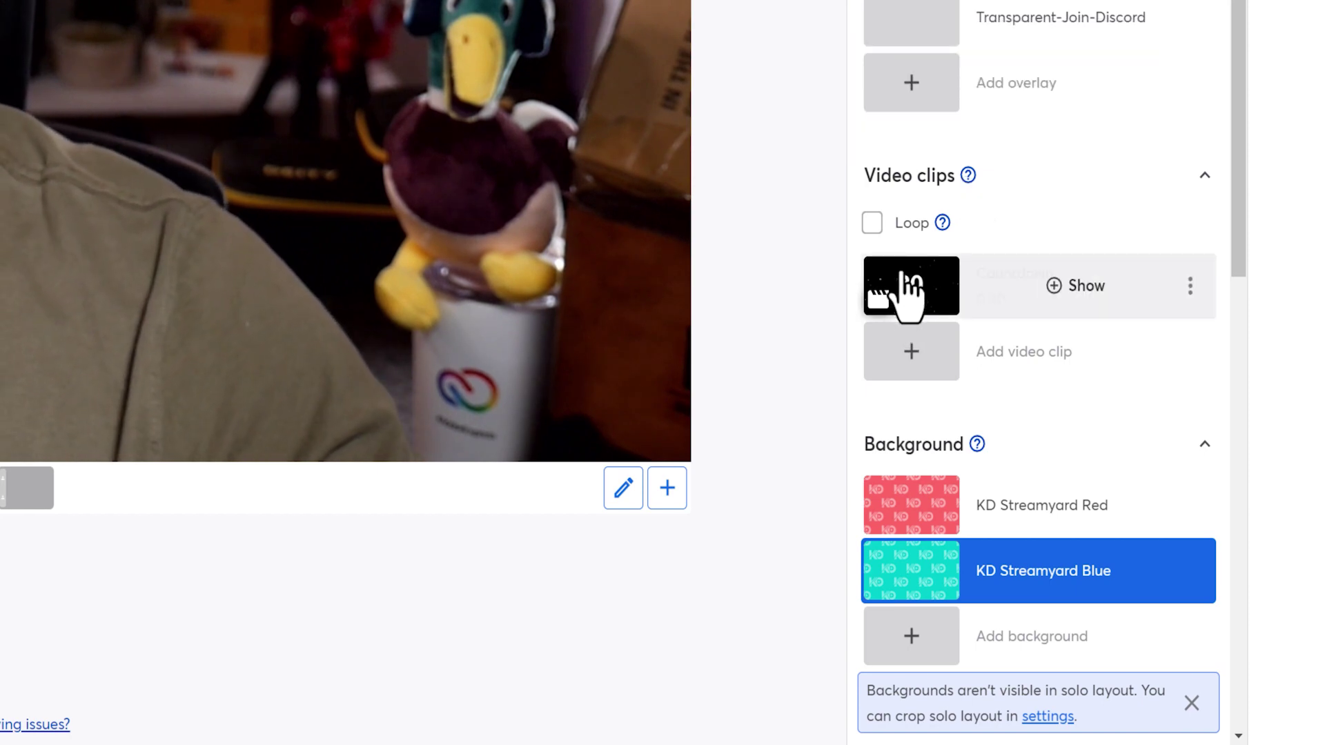
# - Preview the Countdown clip, then use side-by-side layout with the KD Streamyard Blue background
pyautogui.click(909, 300)
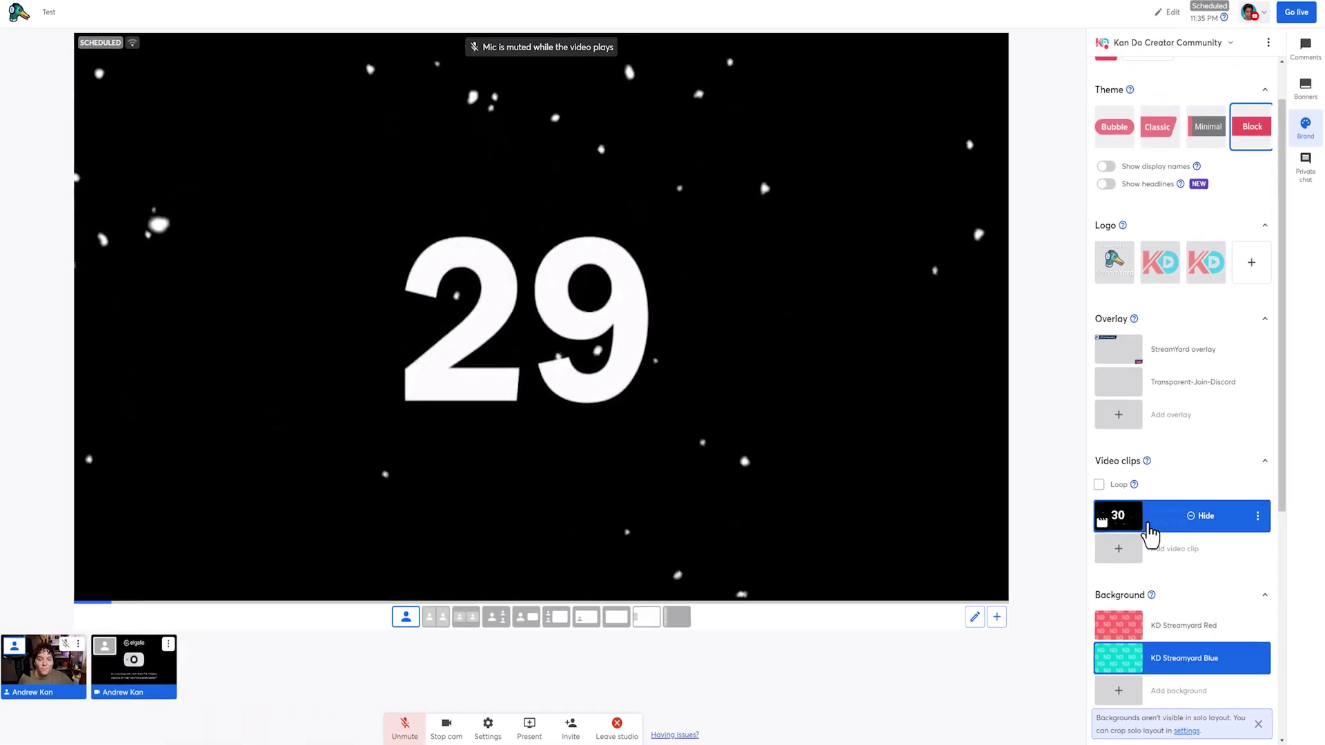
pyautogui.click(1150, 525)
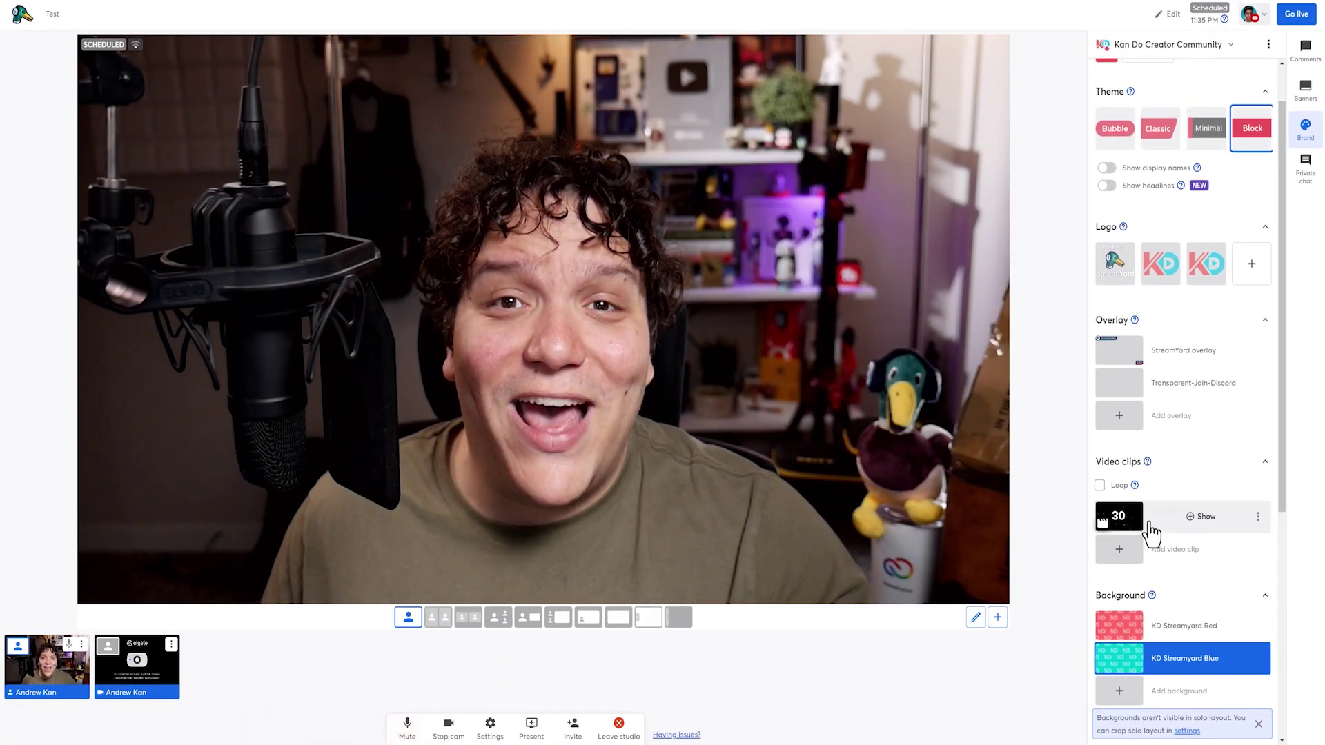
pyautogui.scroll(-1, 1155, 533)
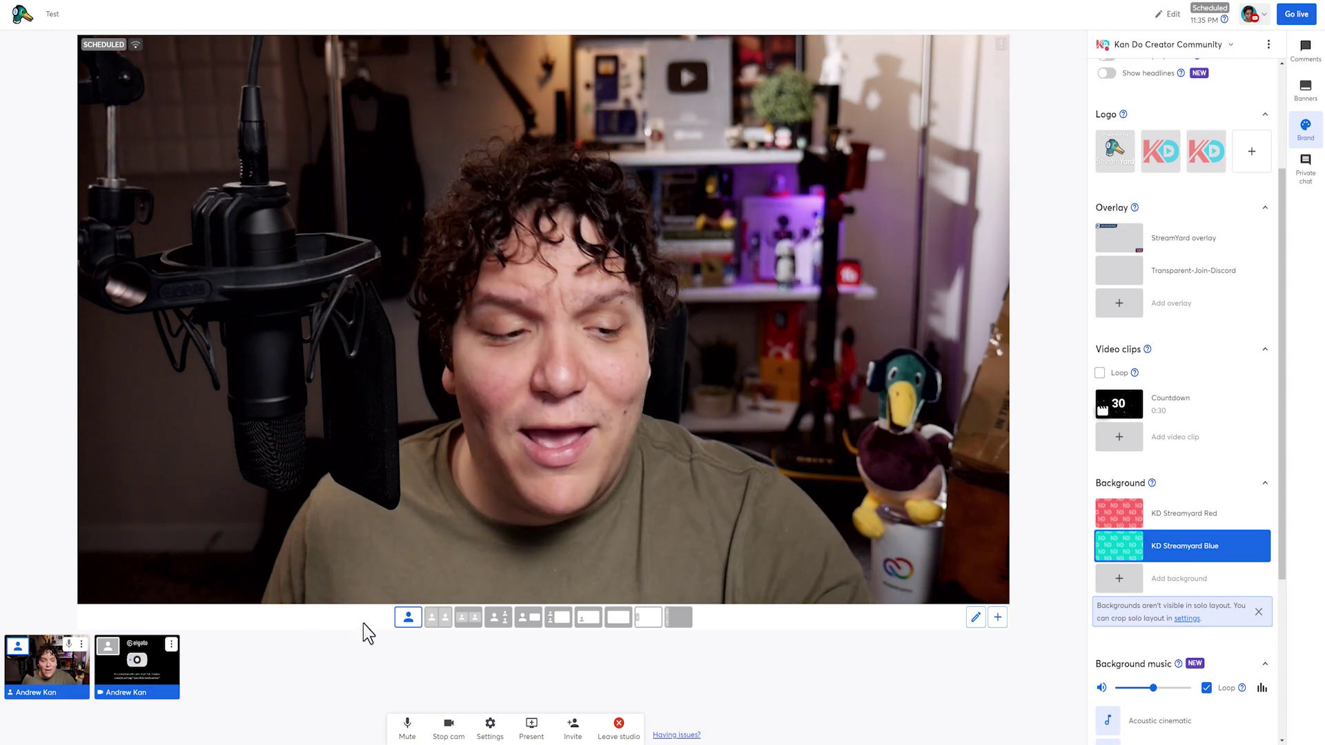
pyautogui.click(471, 622)
pyautogui.click(1198, 518)
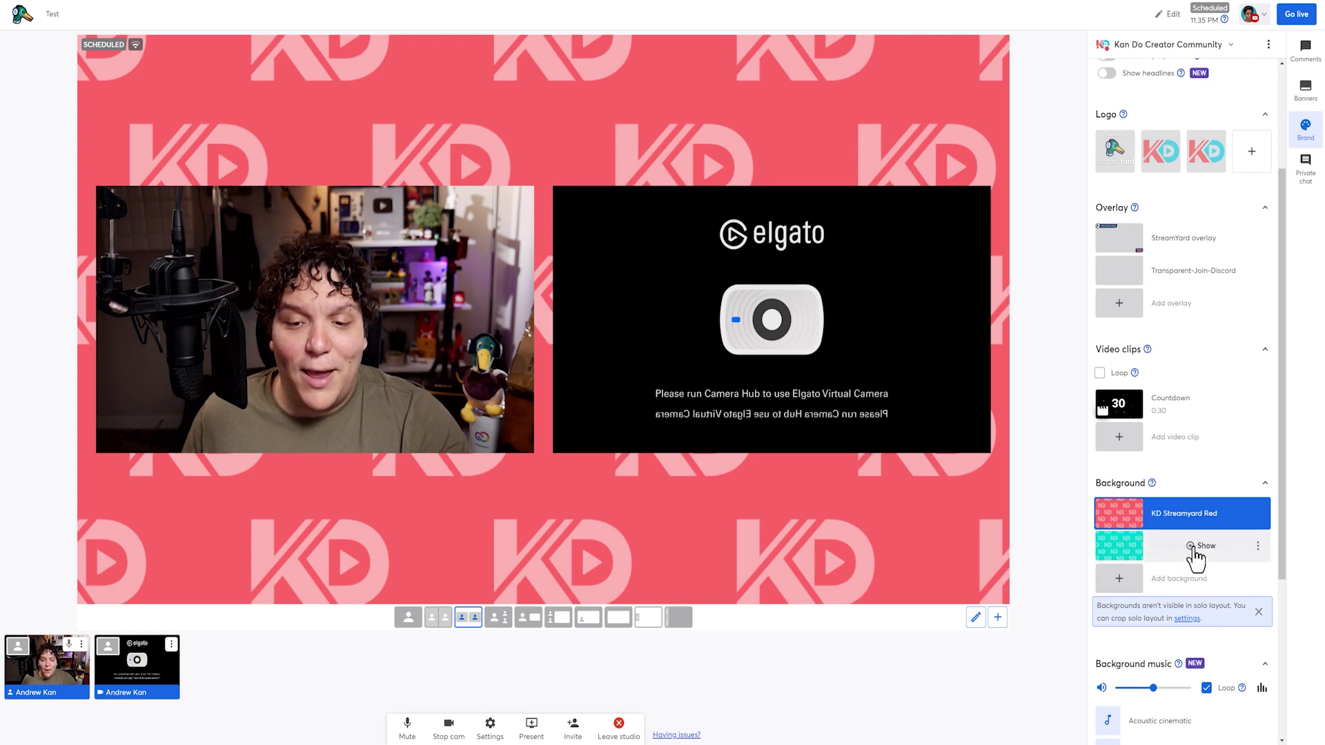
pyautogui.click(1195, 554)
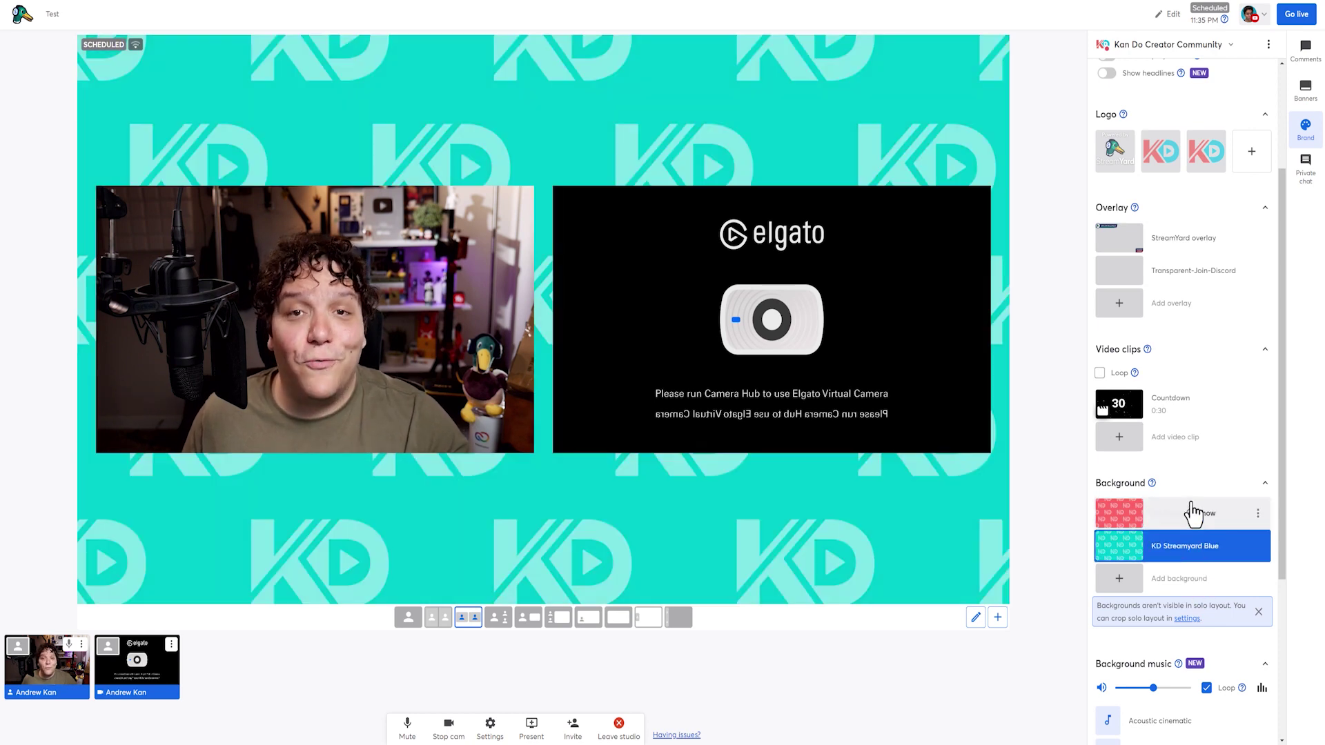
pyautogui.scroll(-1, 1193, 505)
pyautogui.scroll(-2, 1193, 506)
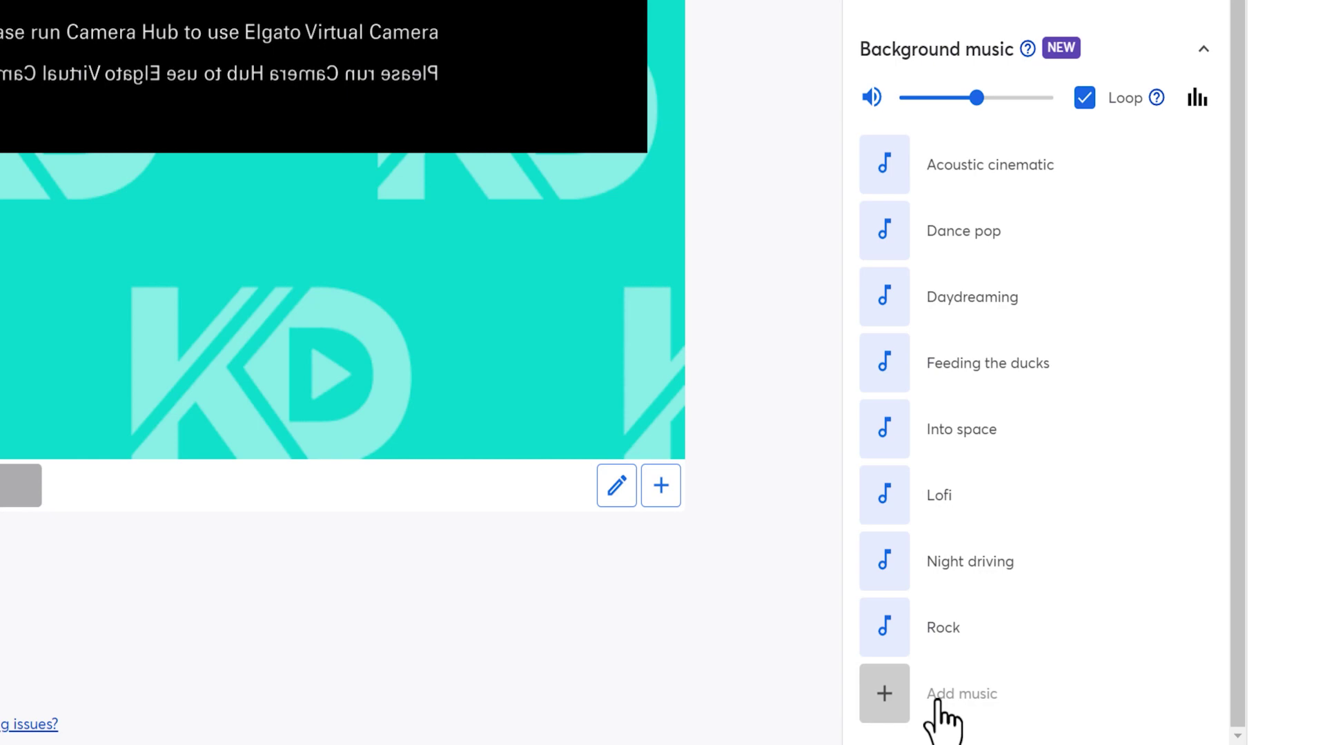
# - Switch the right sidebar to the Private chat panel
pyautogui.click(1306, 165)
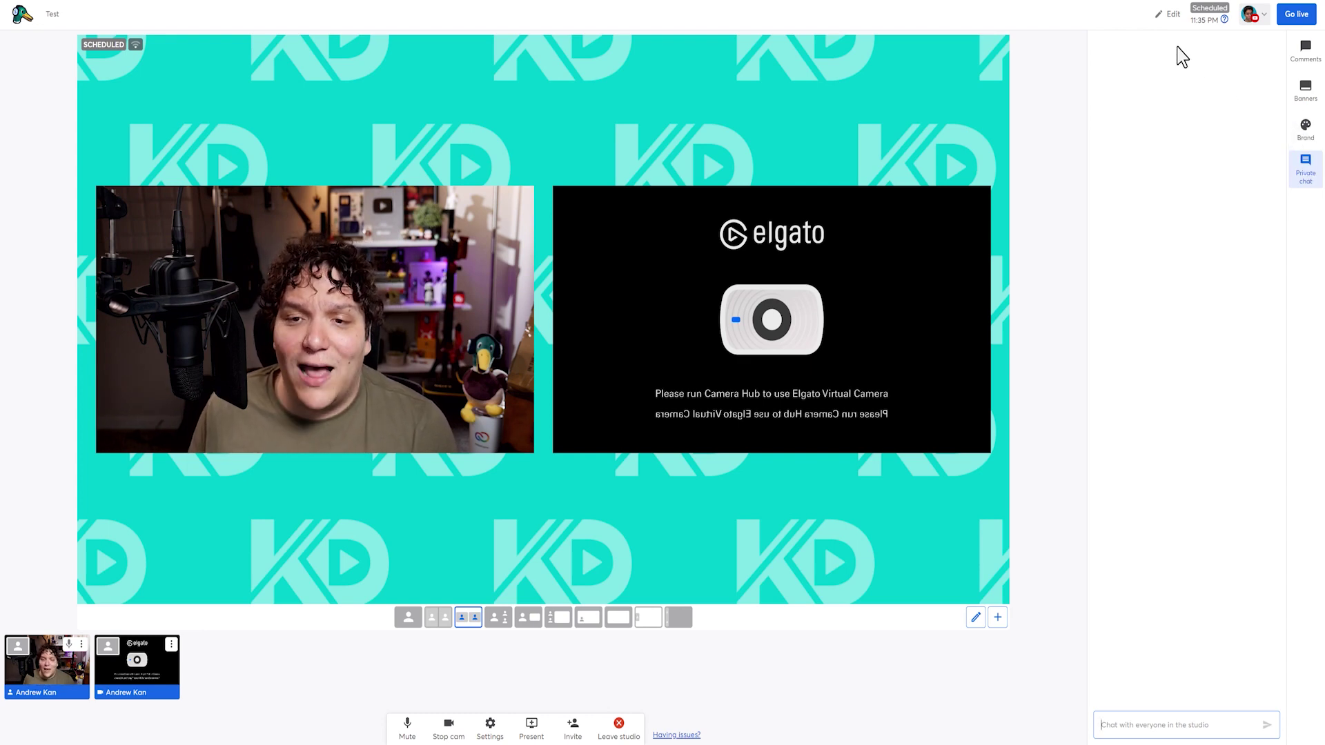
# - Review the broadcast details unchanged, then bring up go-live options and the local recording setting
pyautogui.click(1171, 17)
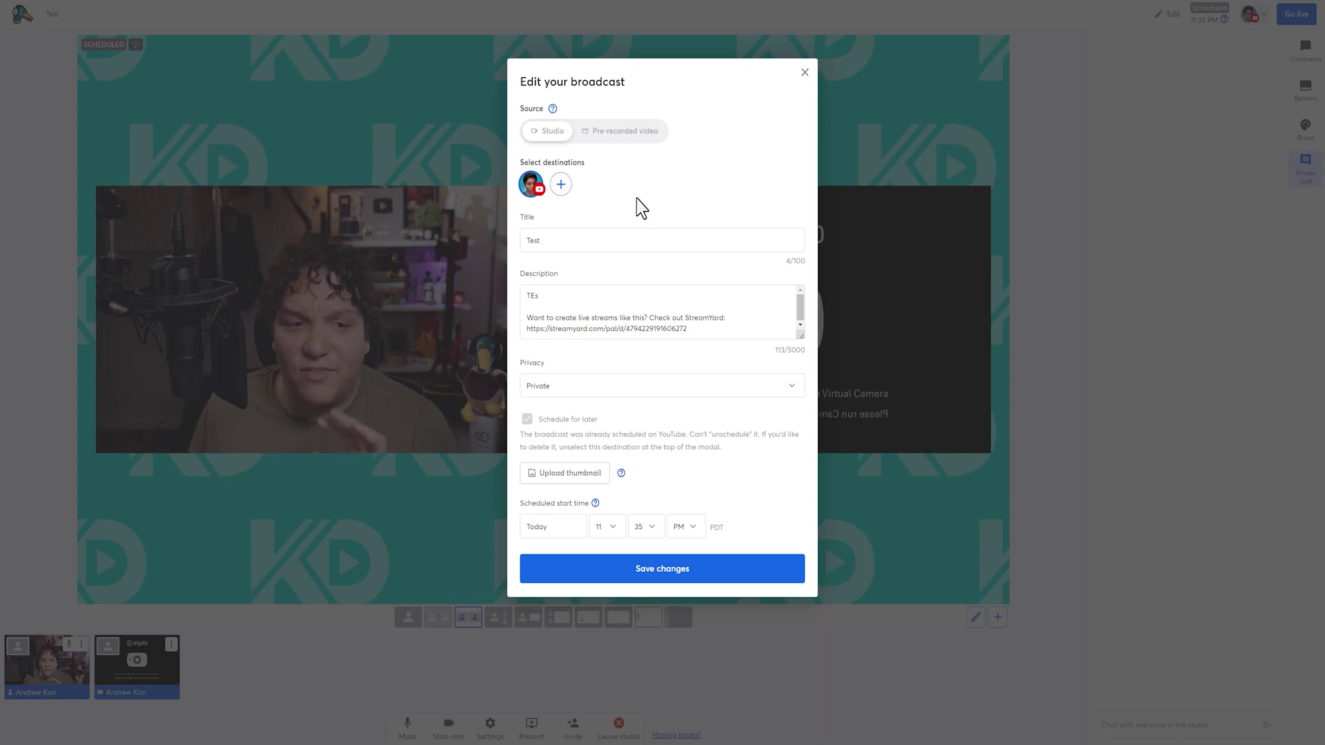
pyautogui.click(803, 74)
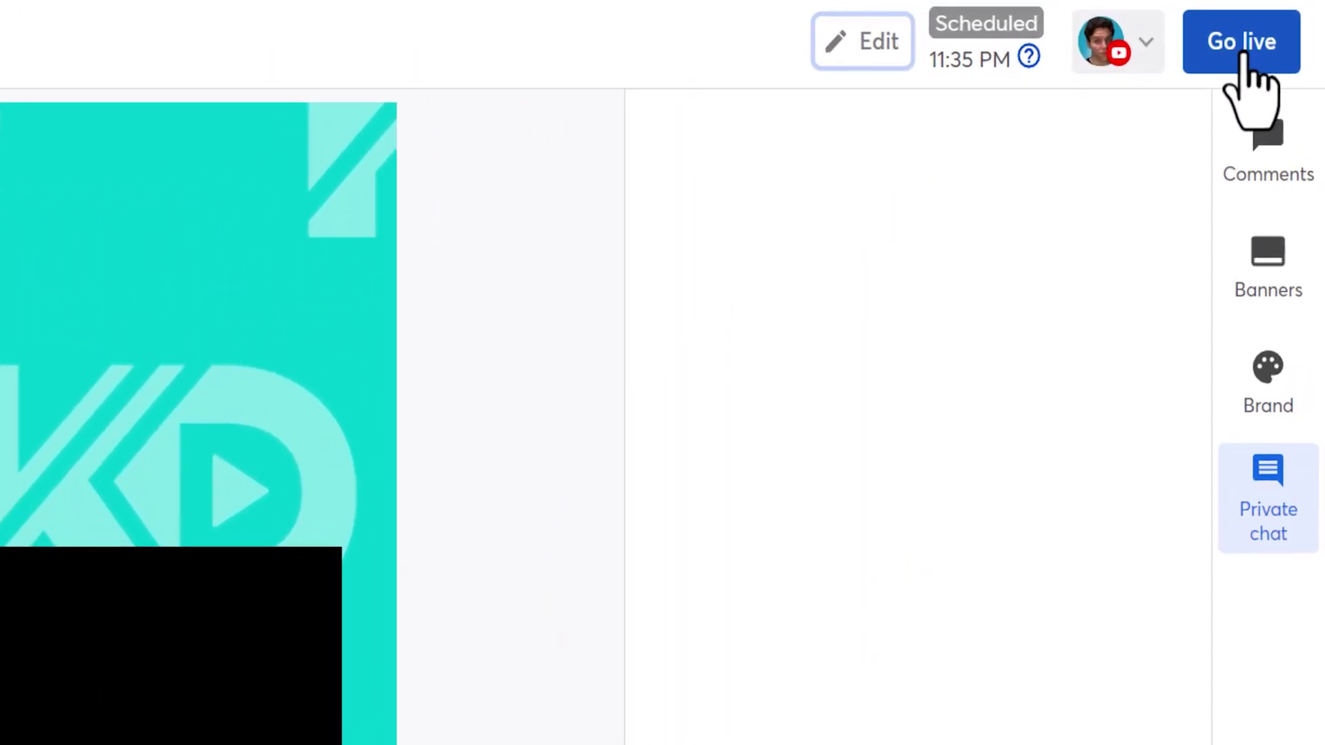
pyautogui.click(1250, 58)
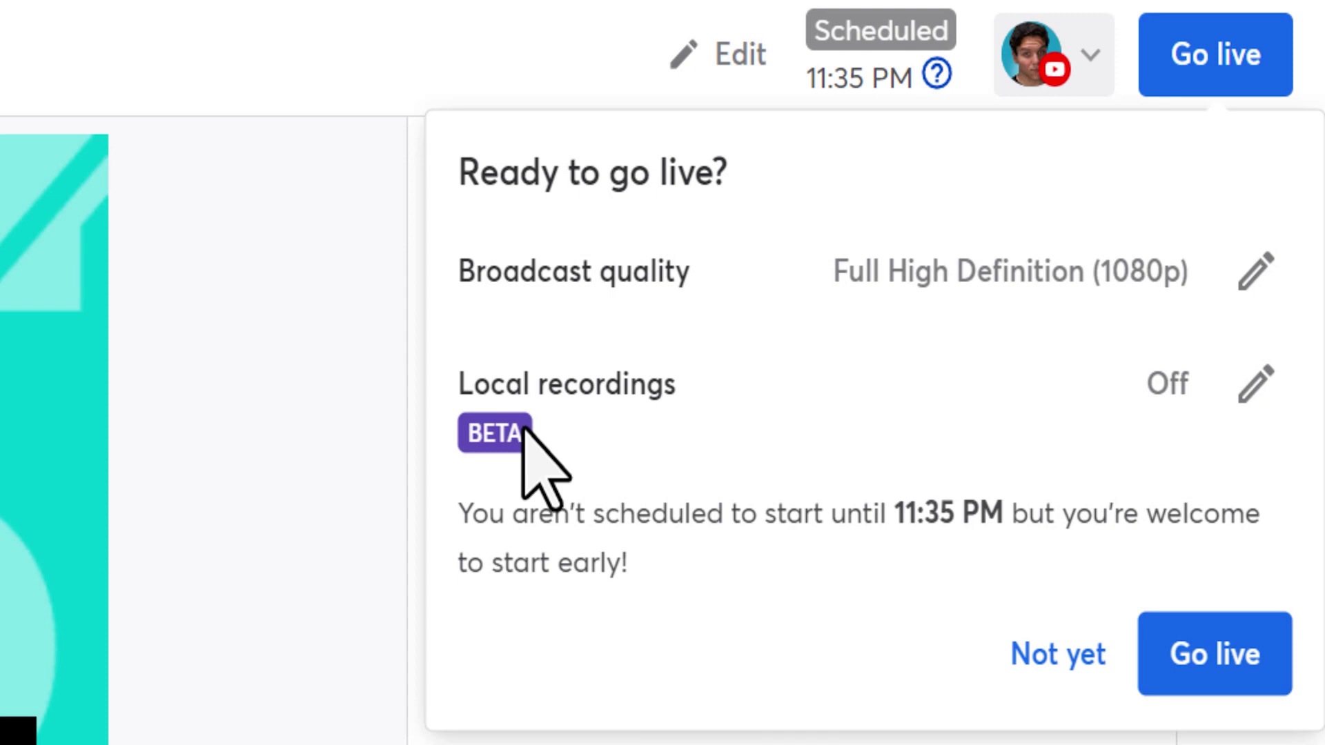
pyautogui.click(1255, 384)
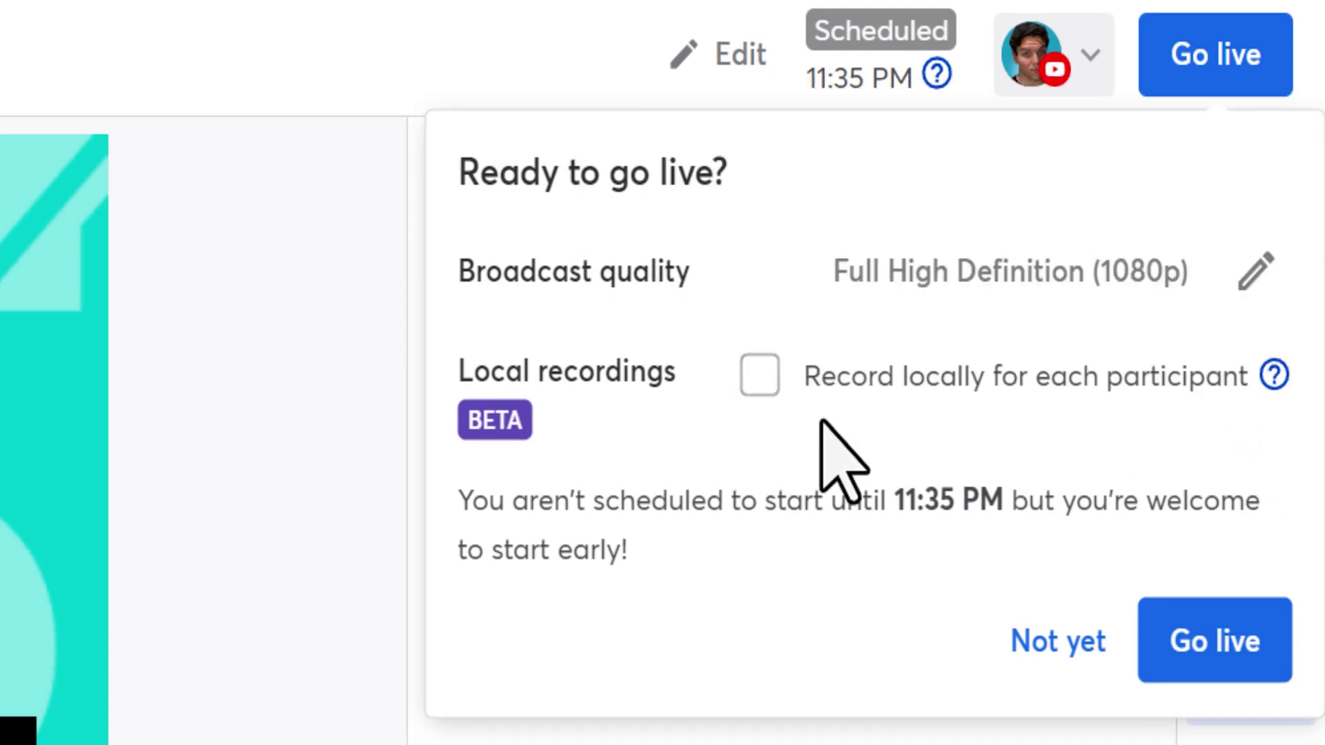